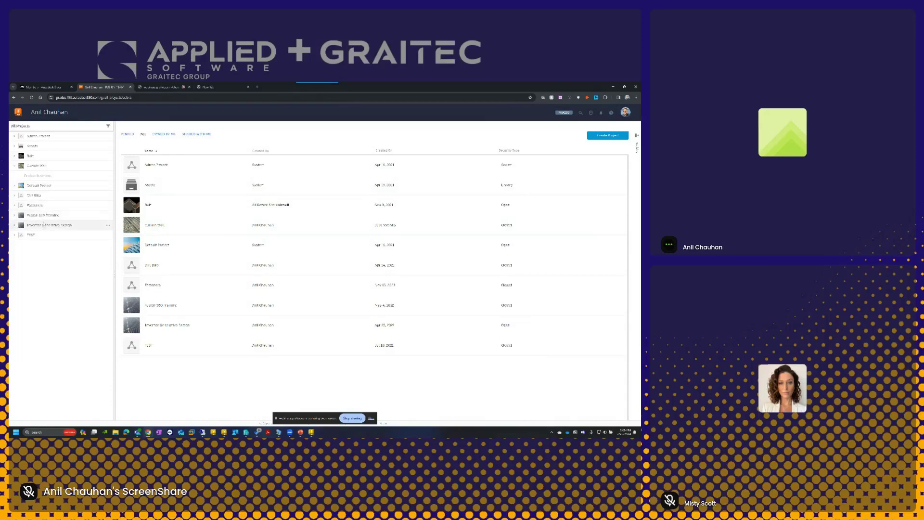
Step: Open the Inventor Generative Design project and display its Generative Design.ipt file in the 3D viewer
click(46, 226)
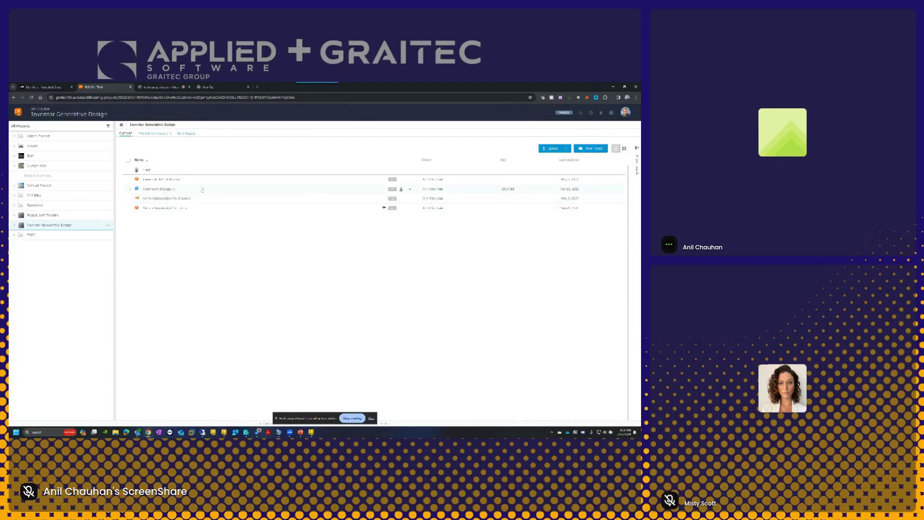
click(409, 189)
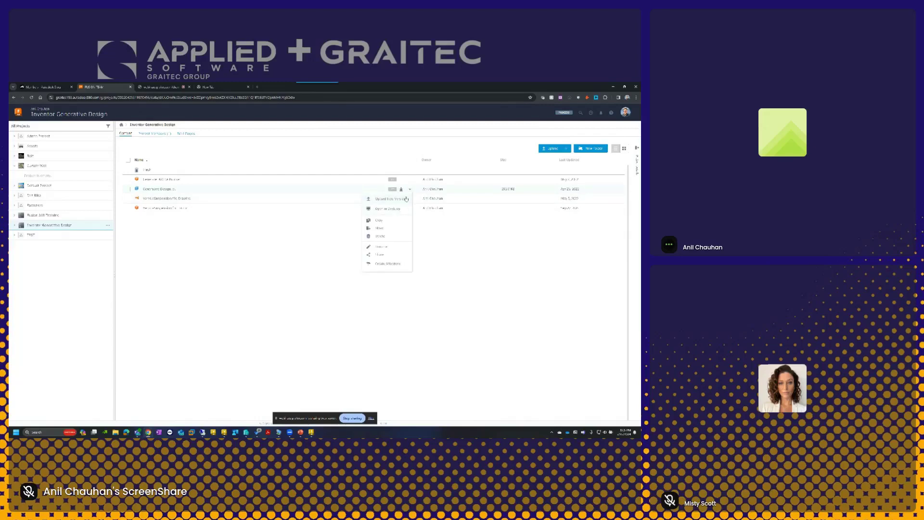
click(295, 253)
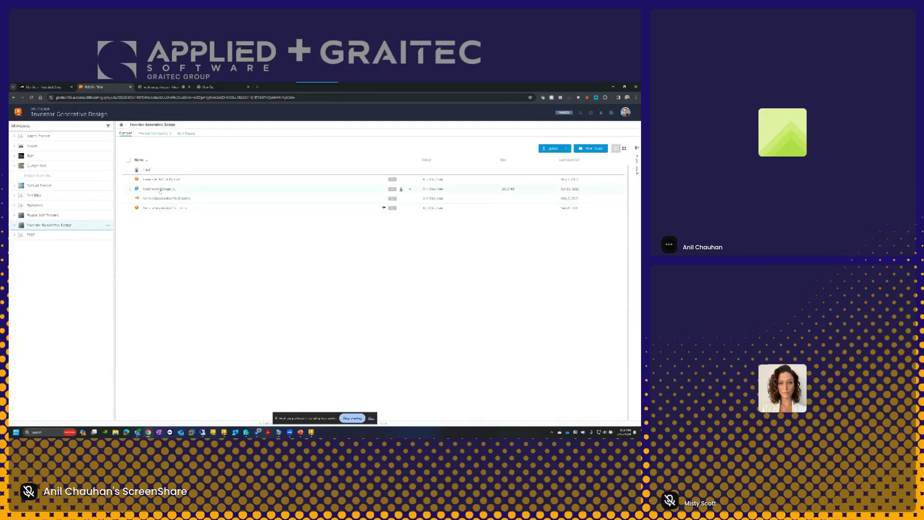
click(159, 189)
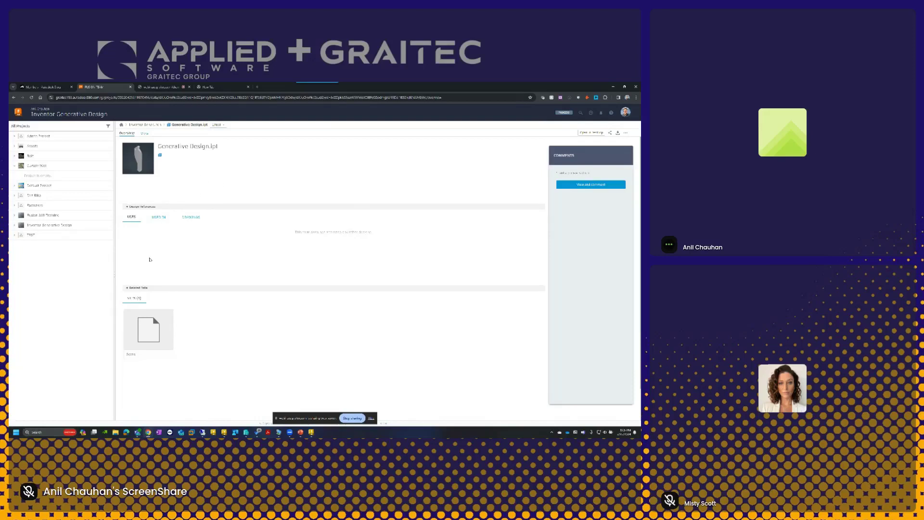
click(166, 315)
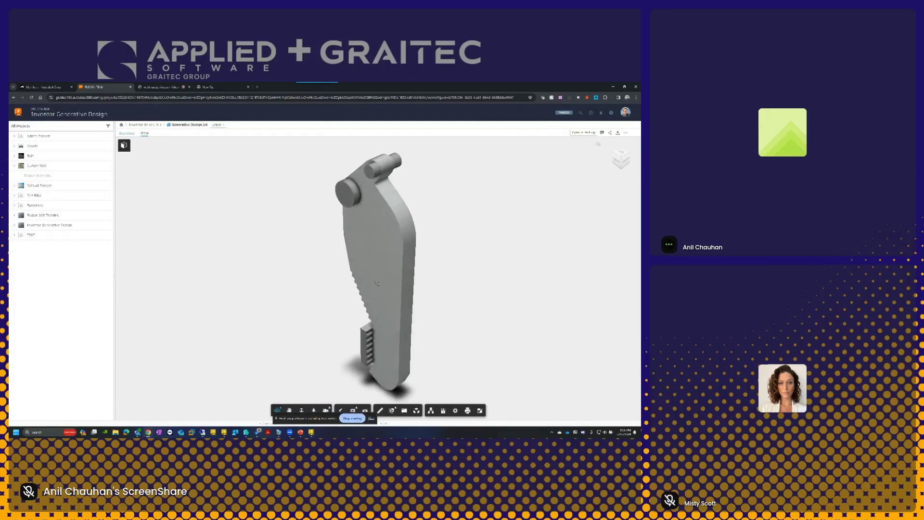
Step: Orbit the Generative Design model and inspect its document browser and properties
drag(378, 279, 201, 319)
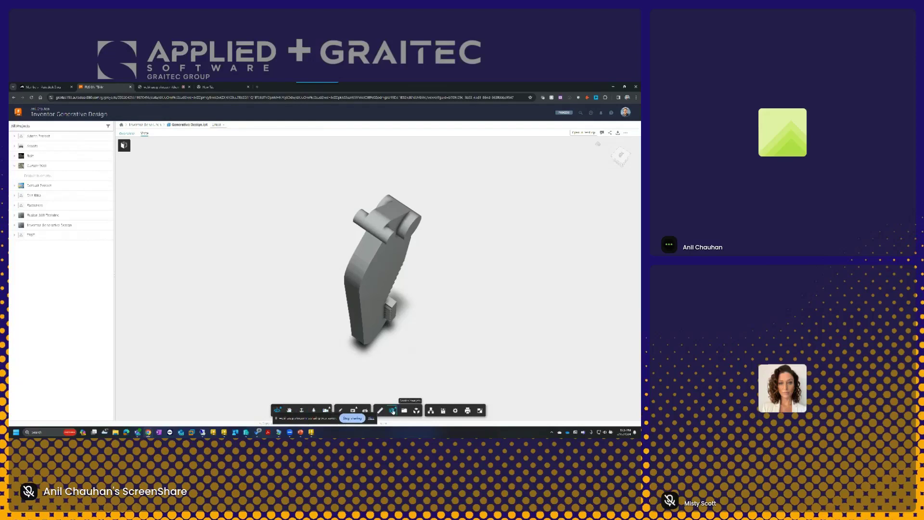
click(404, 411)
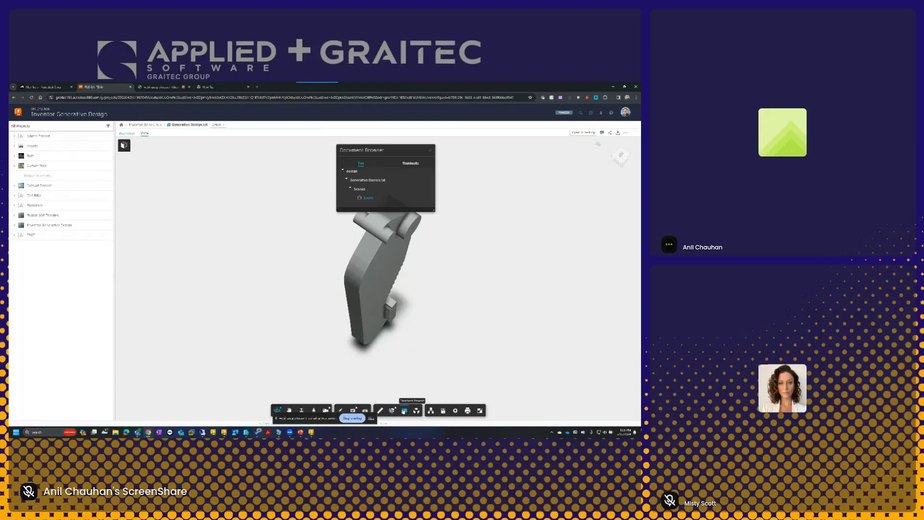
click(431, 152)
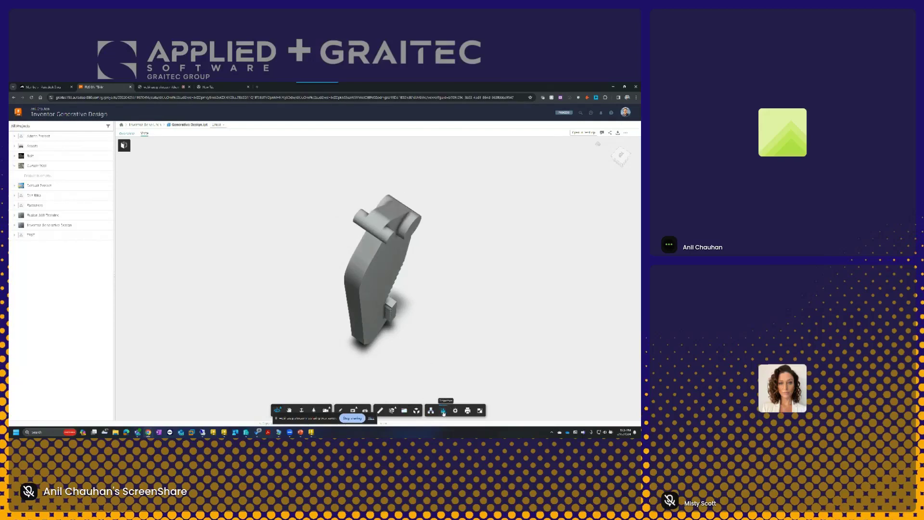
click(442, 412)
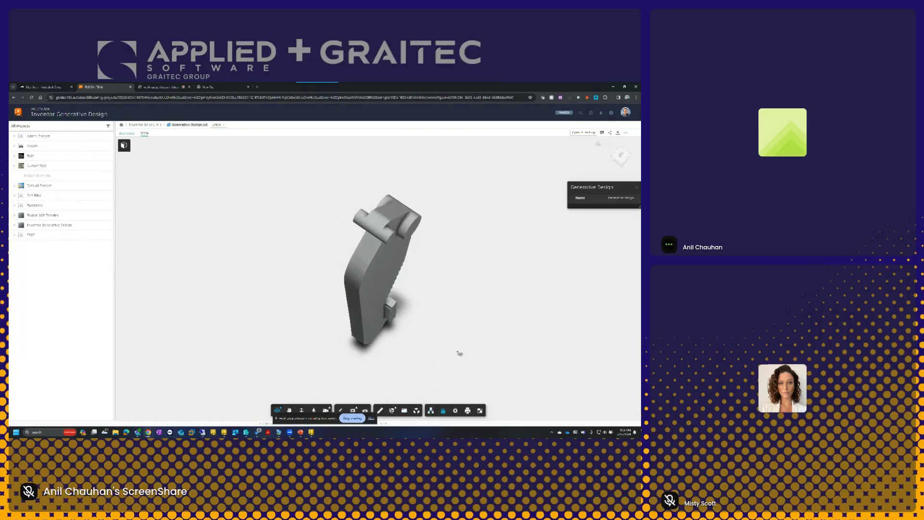
click(638, 188)
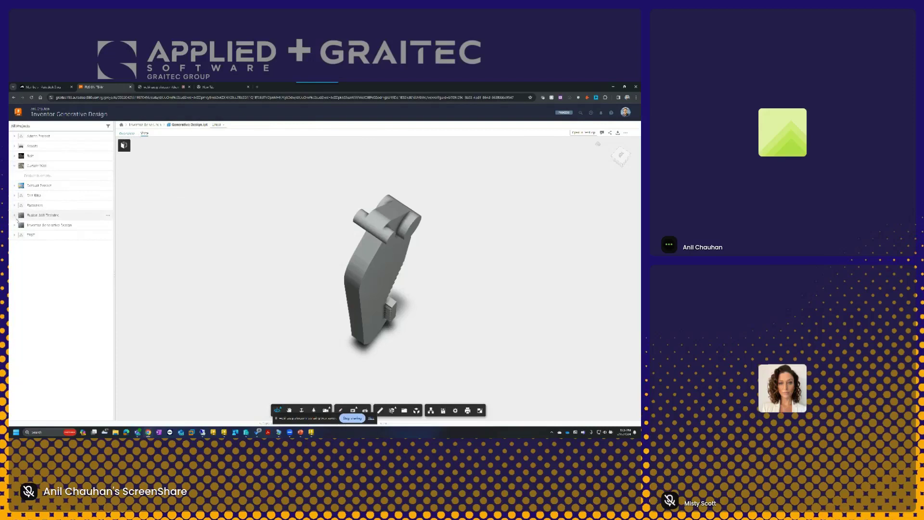
Step: Return to the full project list, create a project named TEST Project, and review the available security levels before creating it
click(126, 134)
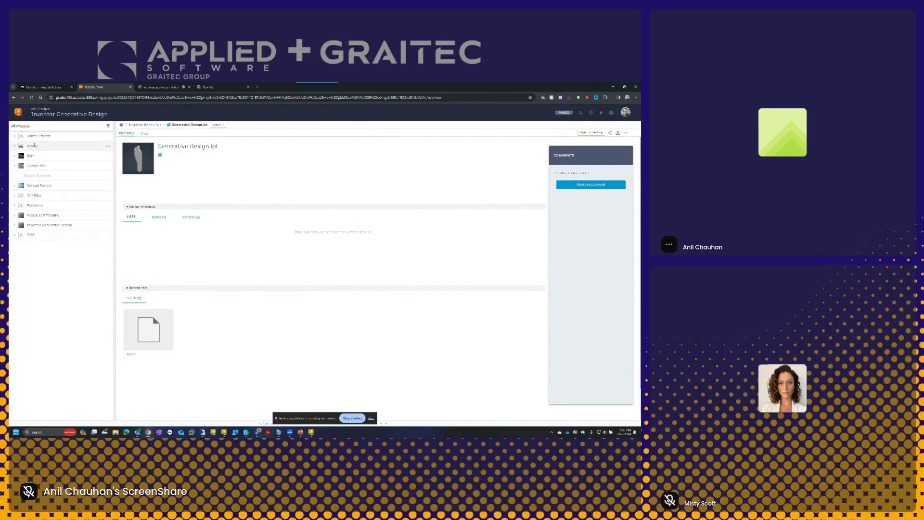
click(20, 112)
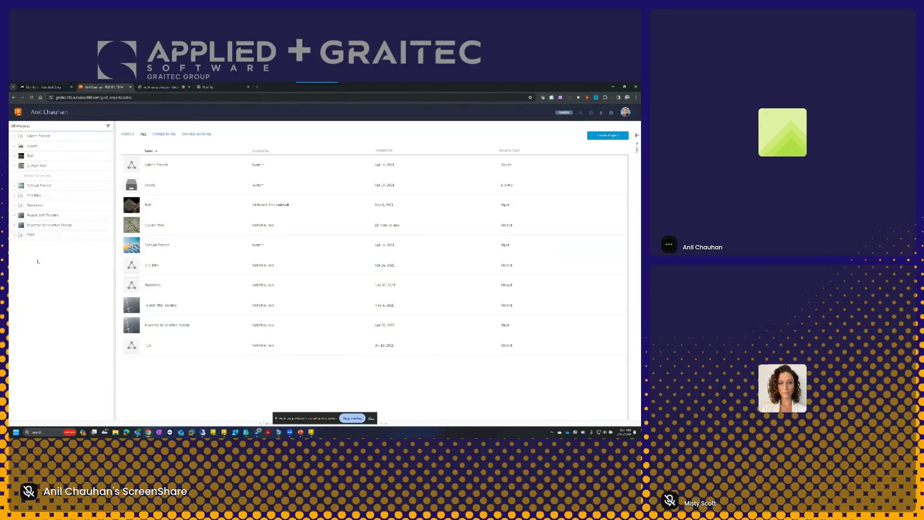
click(602, 137)
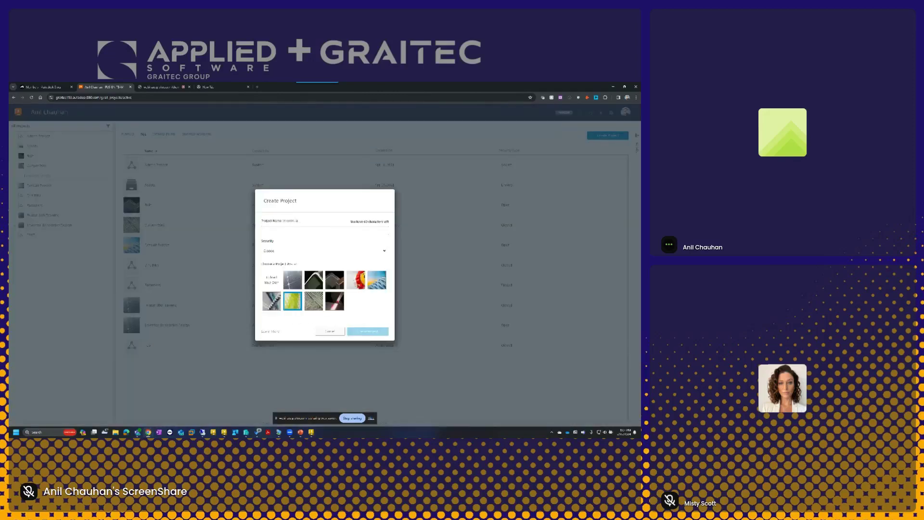
click(289, 230)
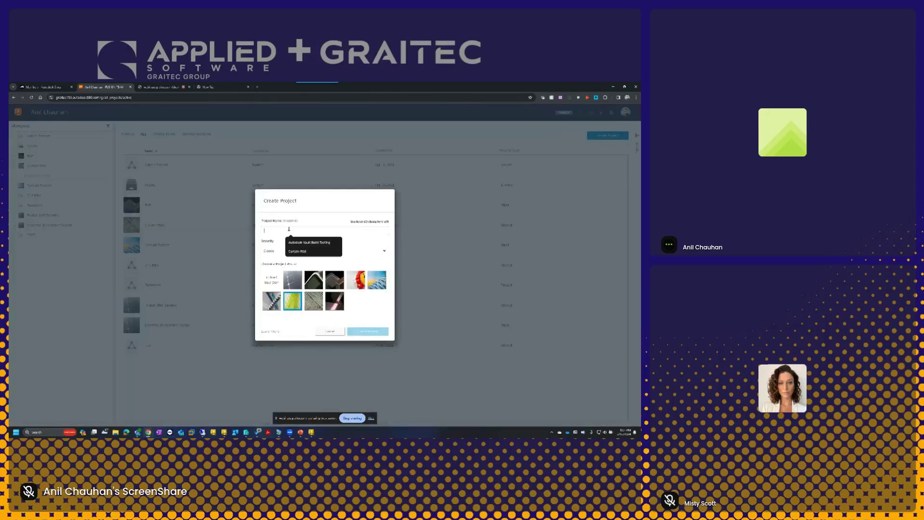
text(TEST Projec)
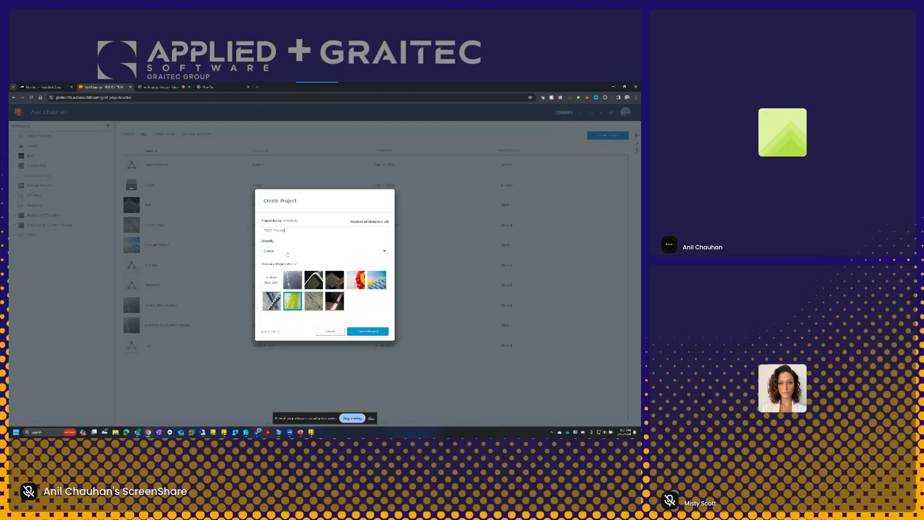
text(t)
click(288, 252)
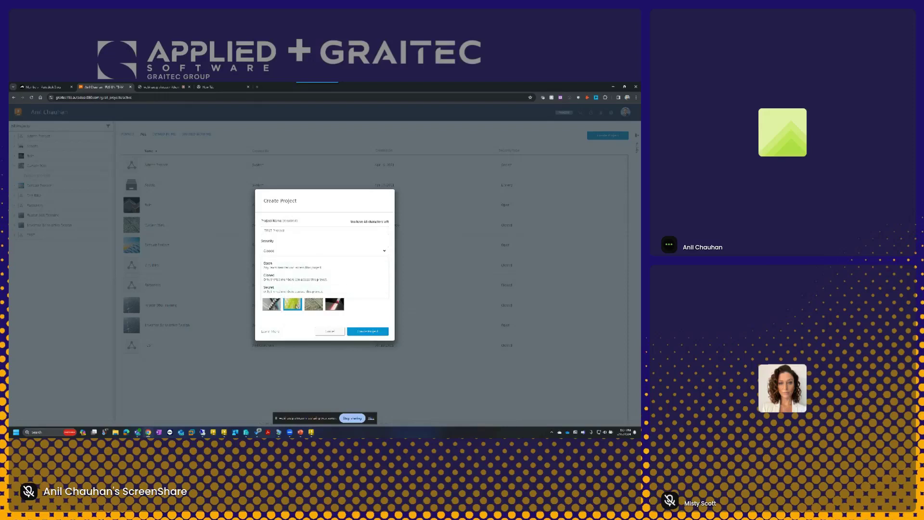
click(357, 332)
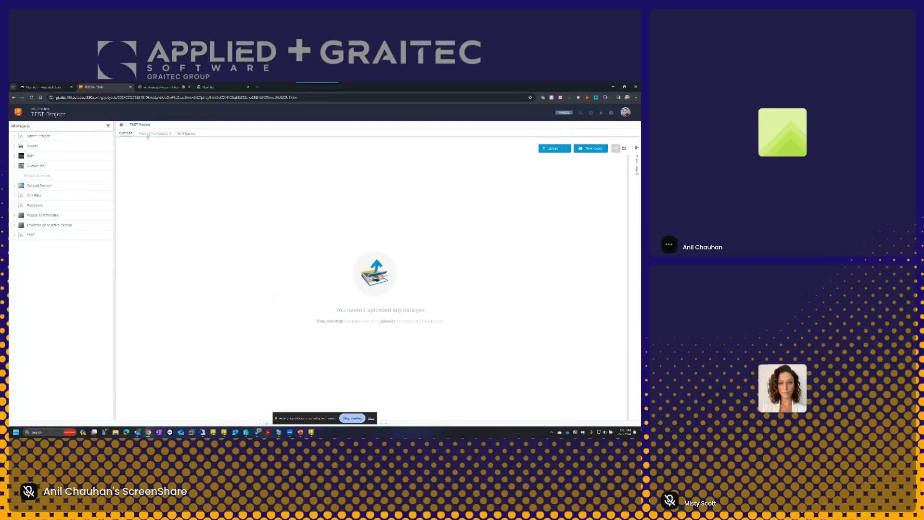
Step: View the members of TEST Project and check the role choices for a new invitation without sending one
click(152, 134)
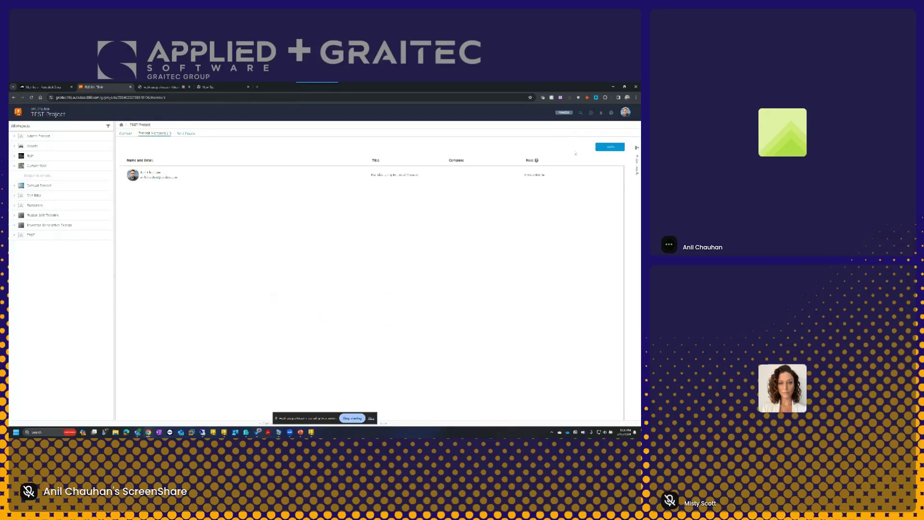
click(611, 147)
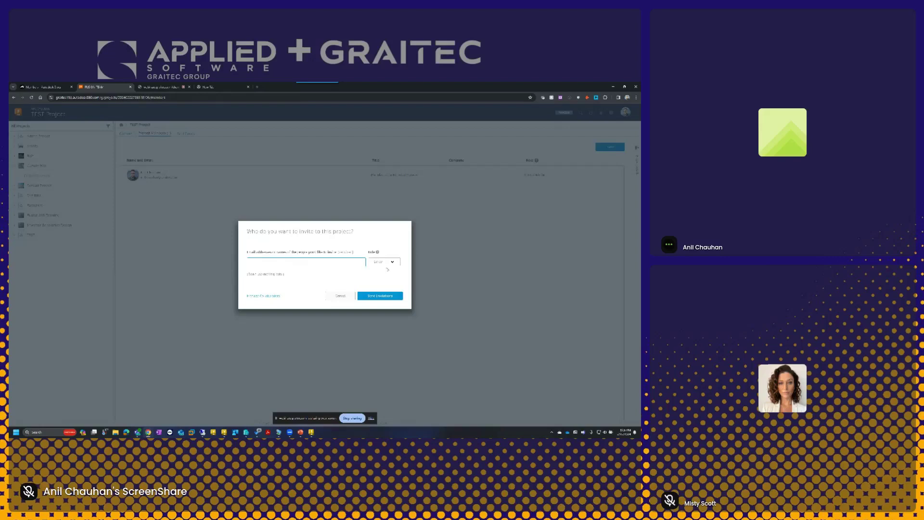
click(394, 263)
click(341, 295)
Step: View the wiki pages and members of TEST Project and return to its contents
click(186, 135)
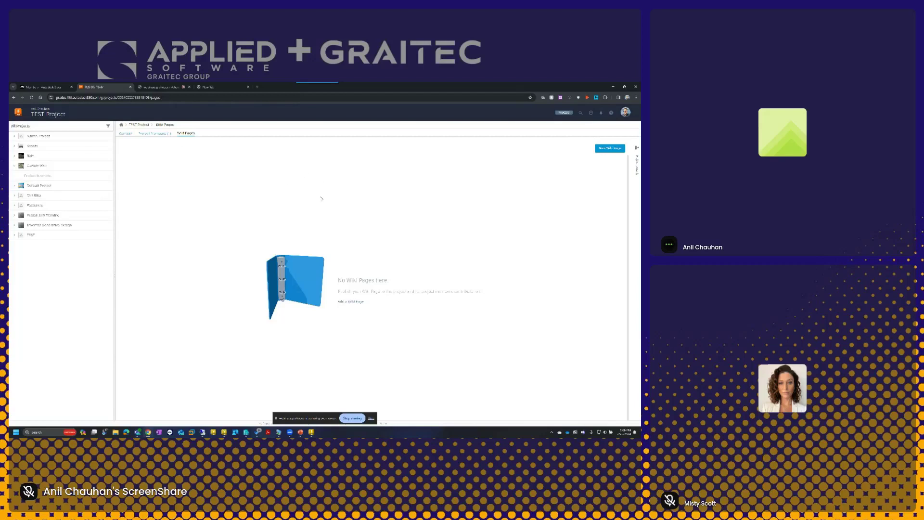
click(159, 135)
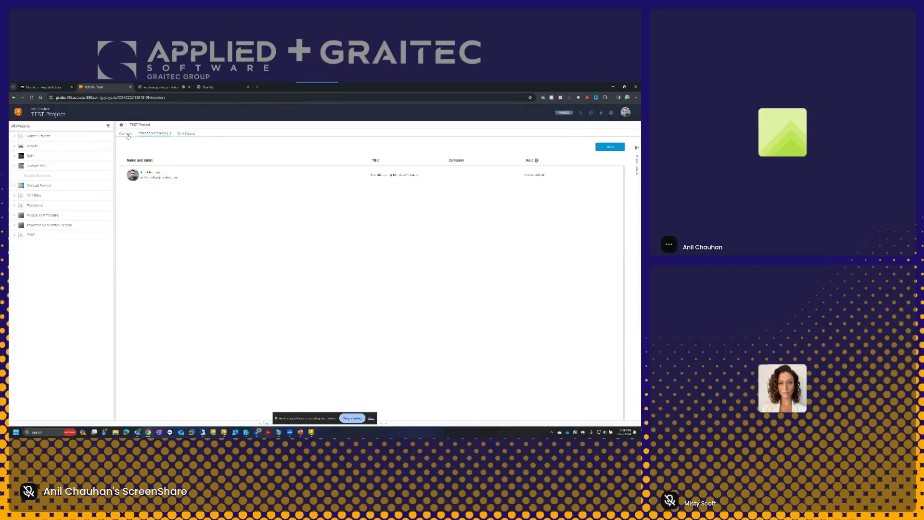
click(127, 135)
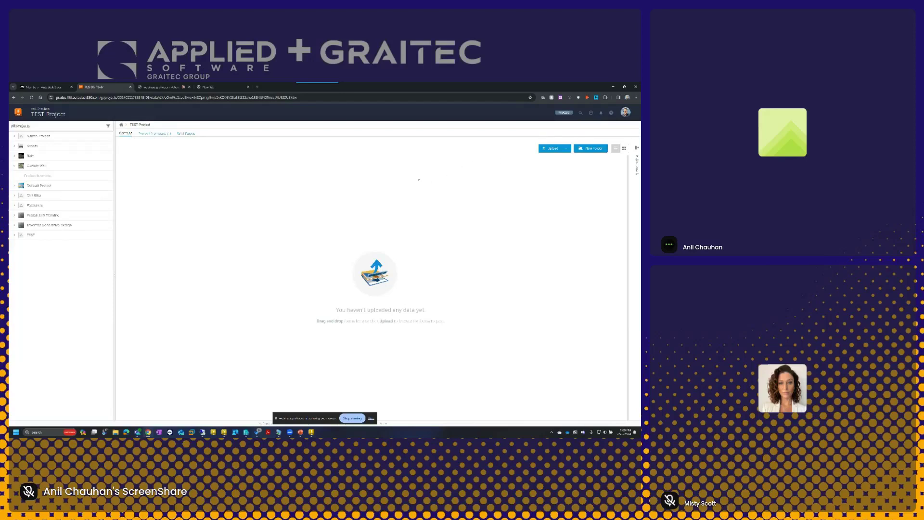
Step: Reload the page and reopen TEST Project from the full project list
click(32, 98)
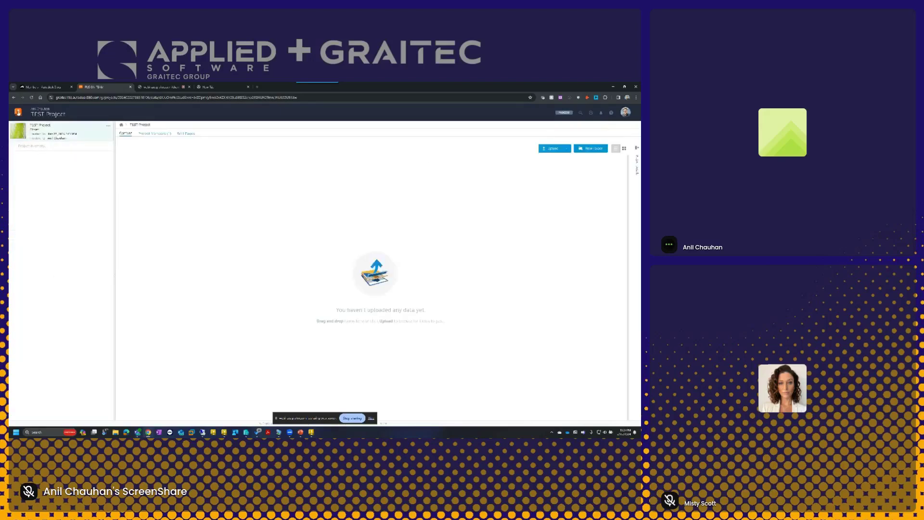
click(17, 111)
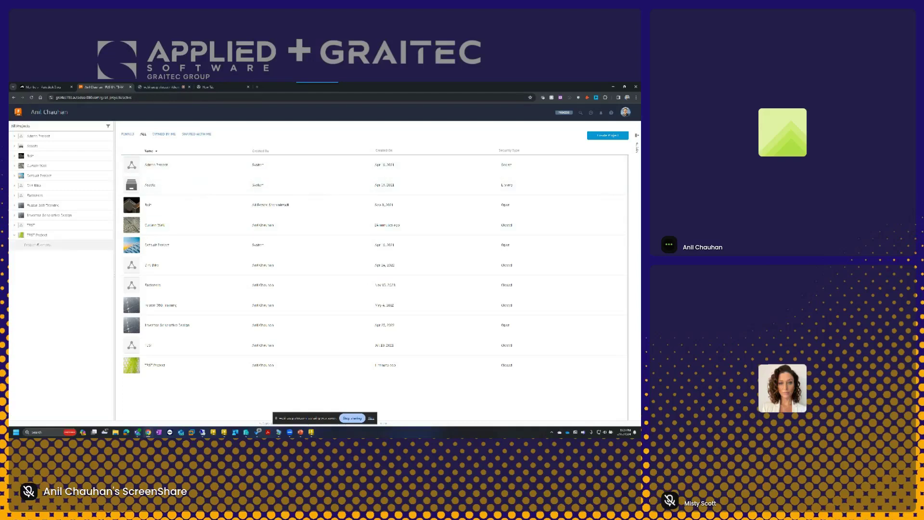
click(38, 236)
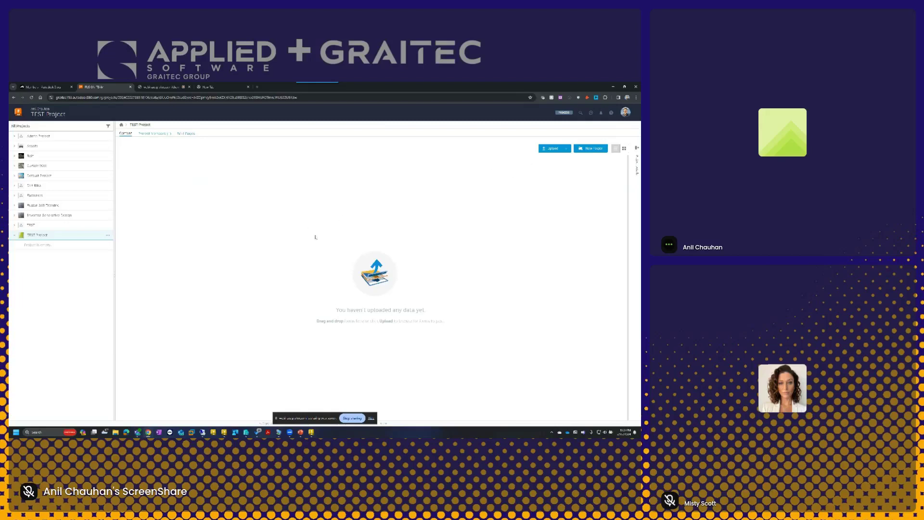
Step: Start a file upload into TEST Project and browse the computer's data drive to the Designs folder
click(567, 151)
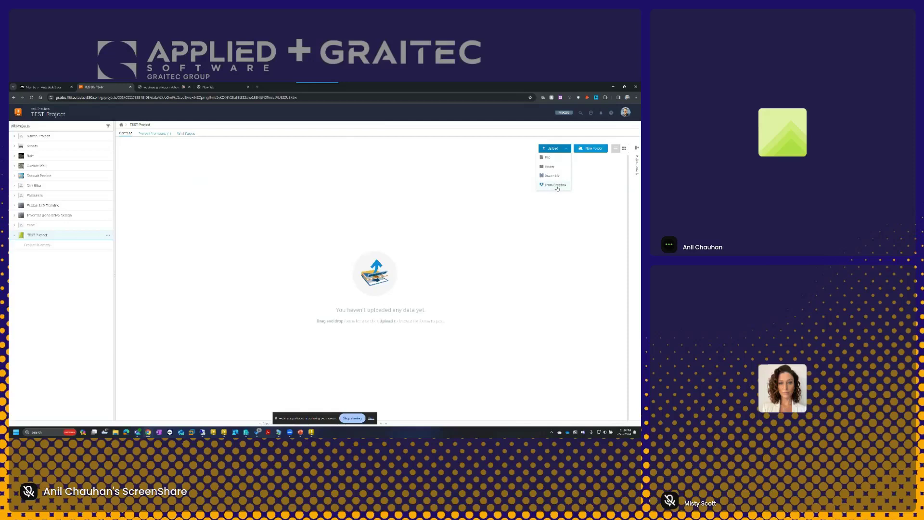
click(547, 158)
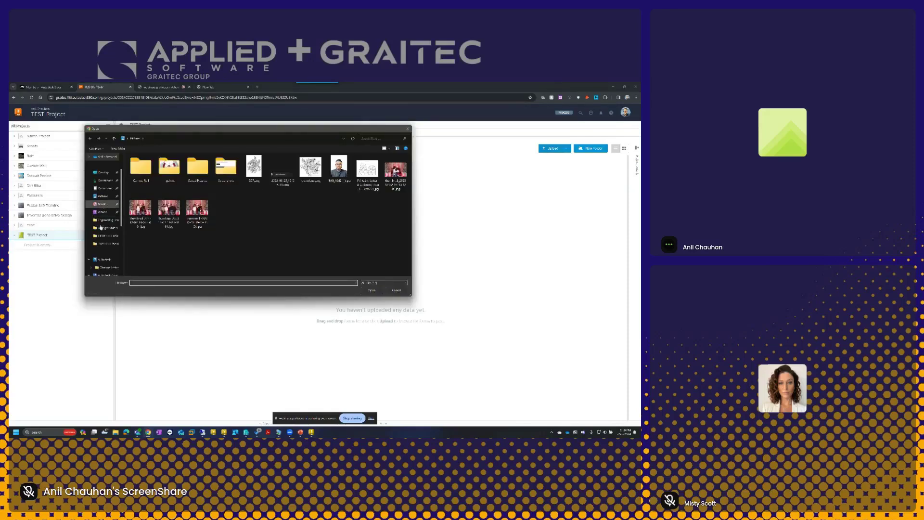
scroll(103, 265, down, 4)
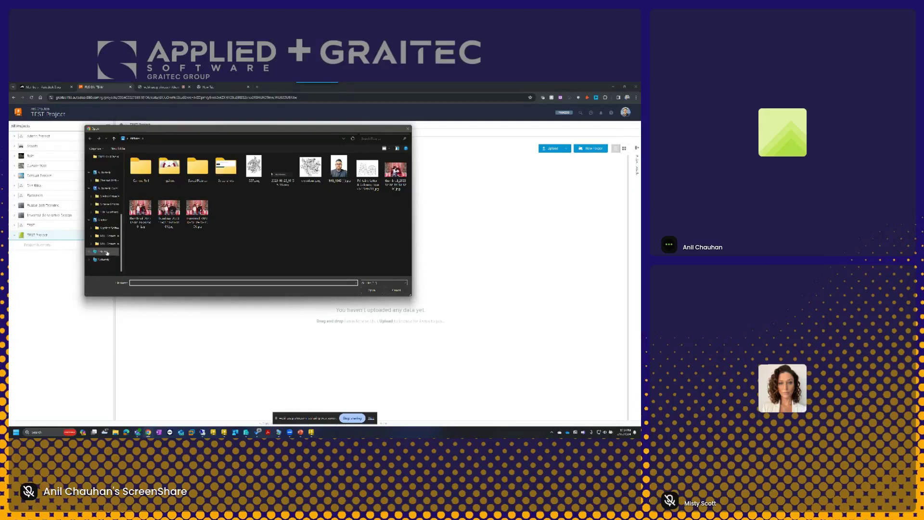
click(103, 252)
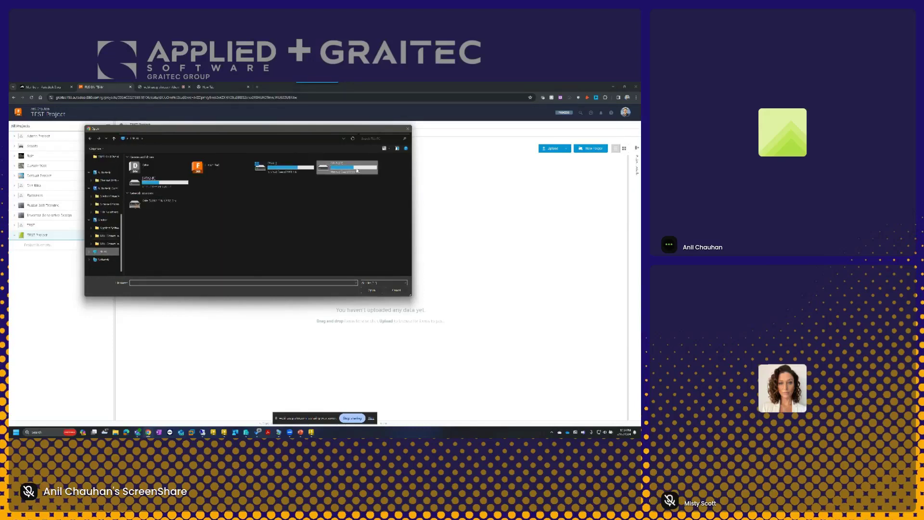
double_click(347, 167)
scroll(152, 249, down, 8)
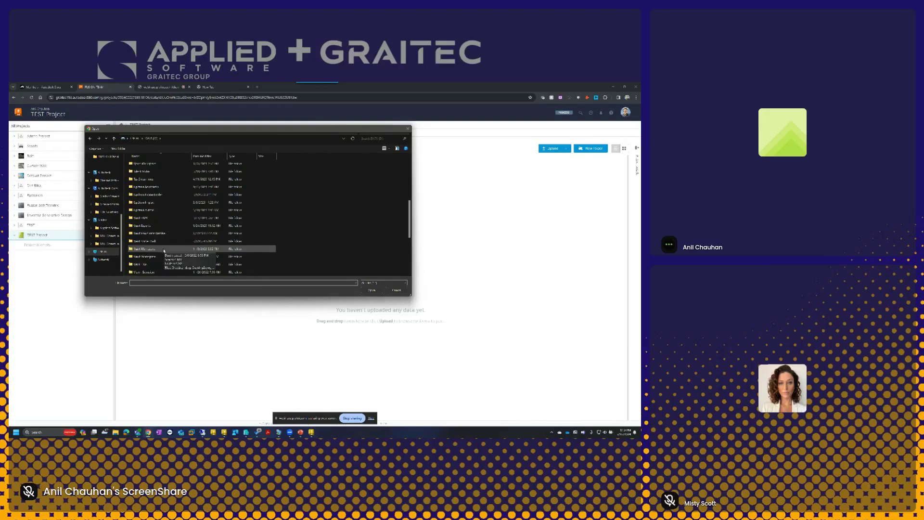
double_click(152, 249)
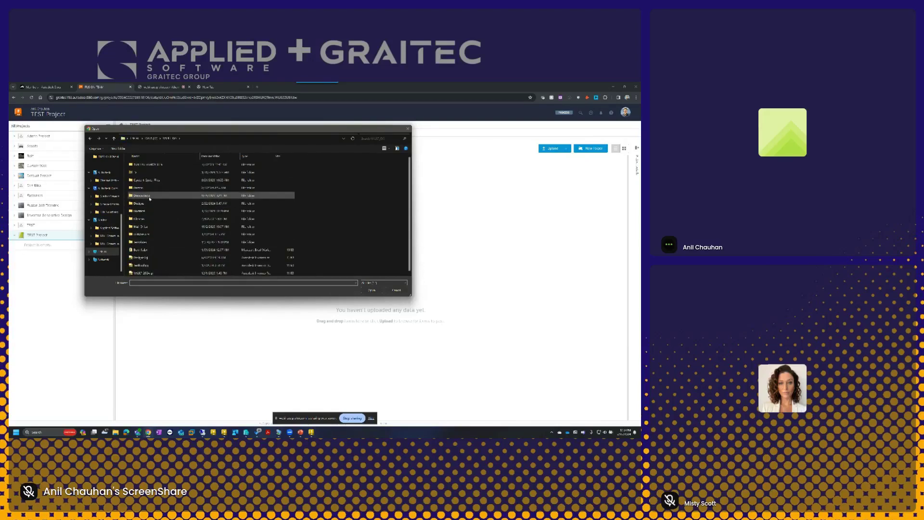
double_click(145, 203)
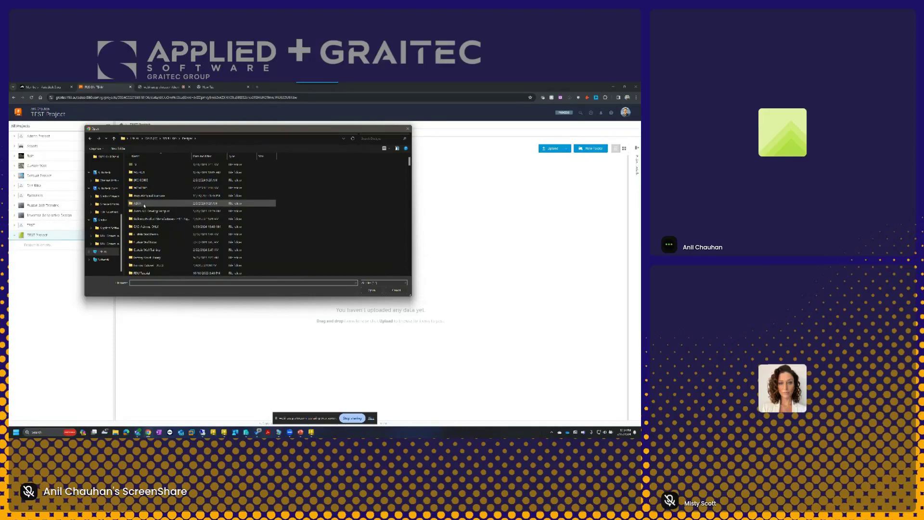
scroll(151, 217, down, 5)
scroll(158, 226, down, 5)
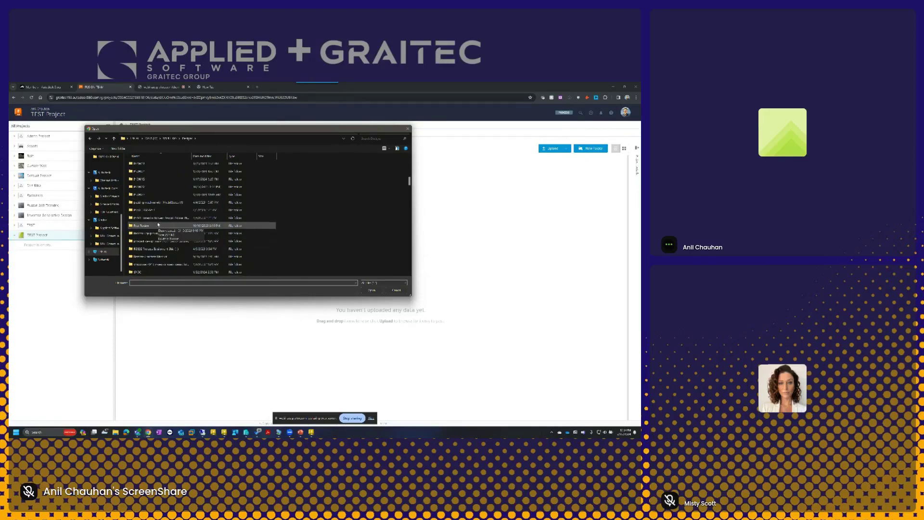
double_click(159, 218)
double_click(163, 165)
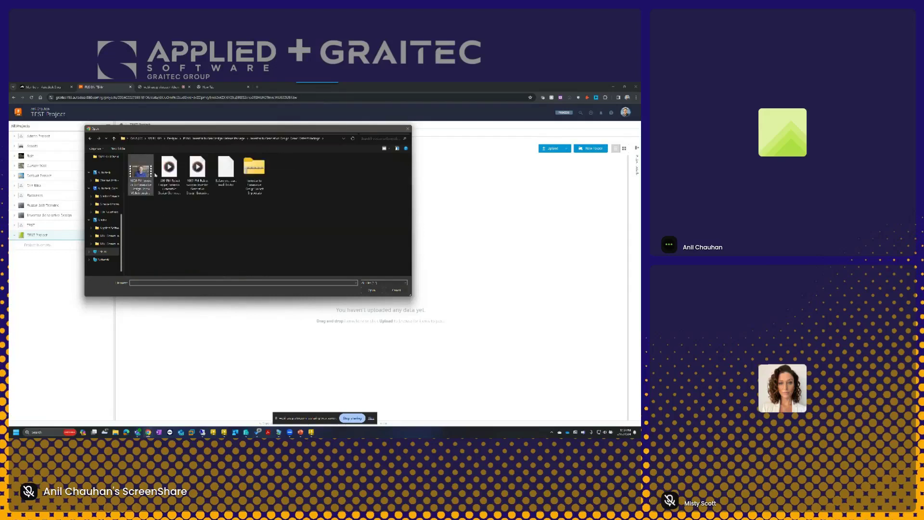
click(90, 139)
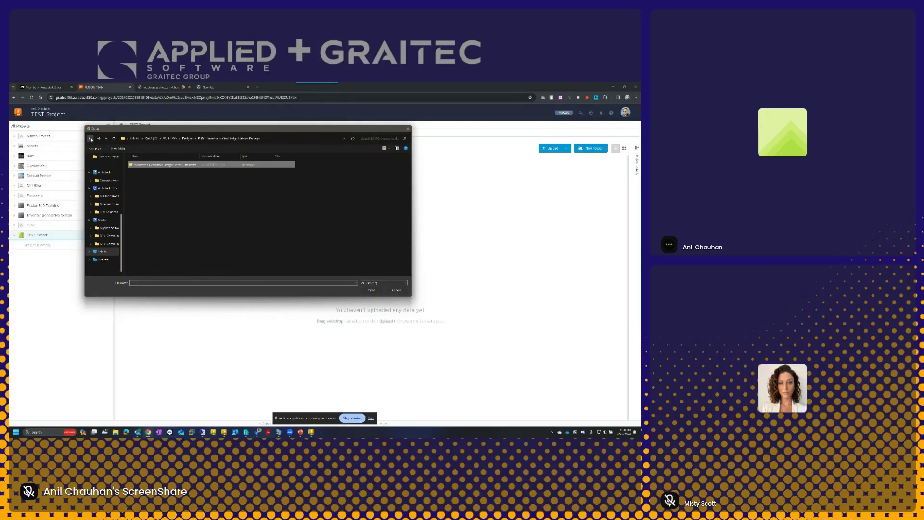
click(90, 139)
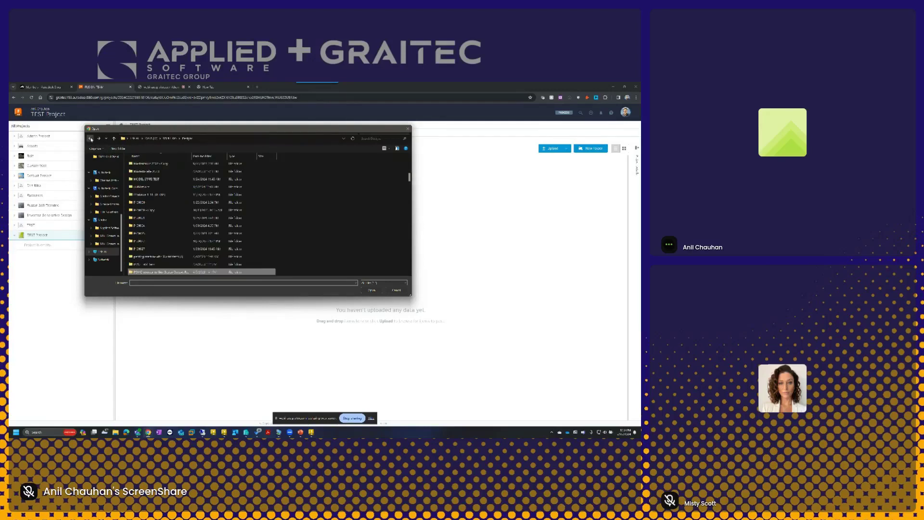
Step: Browse through the Designs subfolders to the CITO folder and upload CITO-107.ipt into TEST Project
double_click(156, 172)
double_click(147, 164)
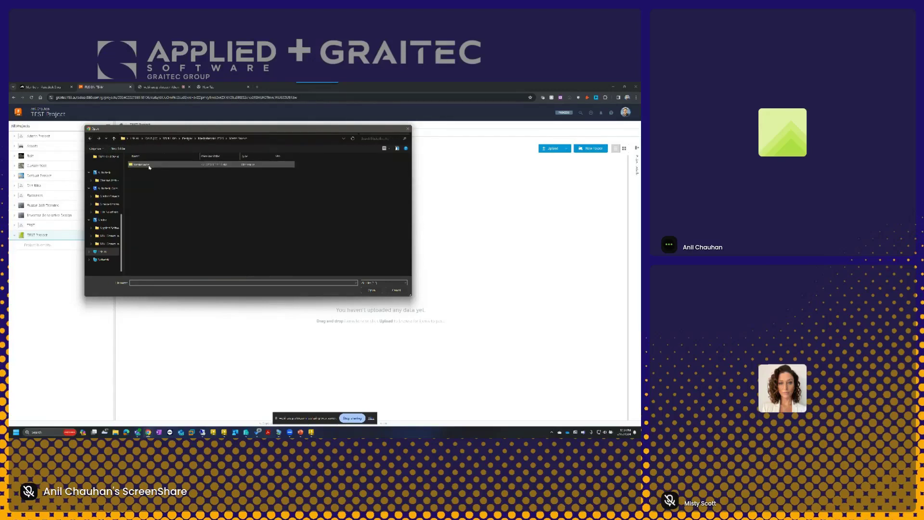
double_click(144, 165)
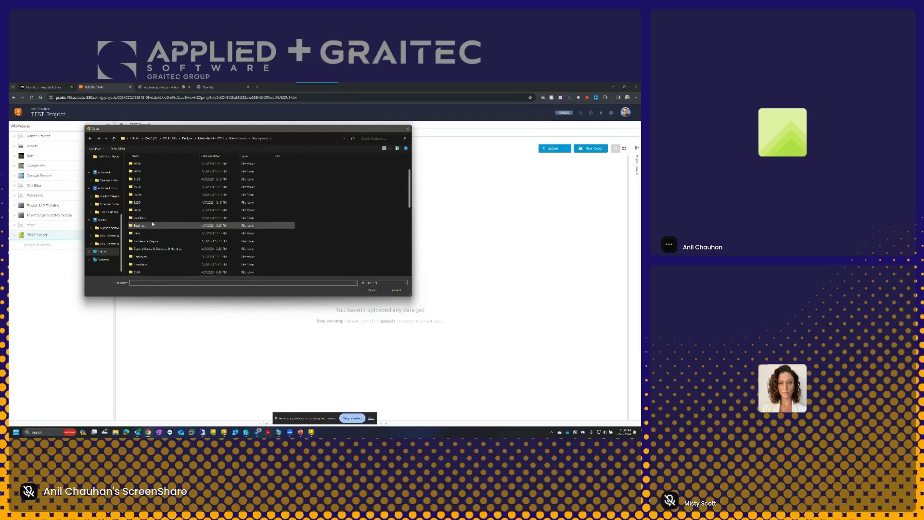
scroll(154, 227, down, 1)
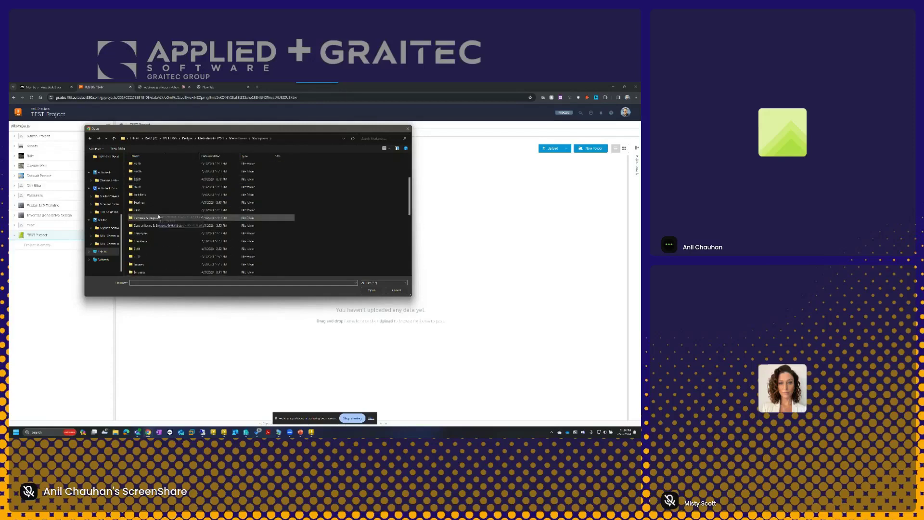
double_click(141, 249)
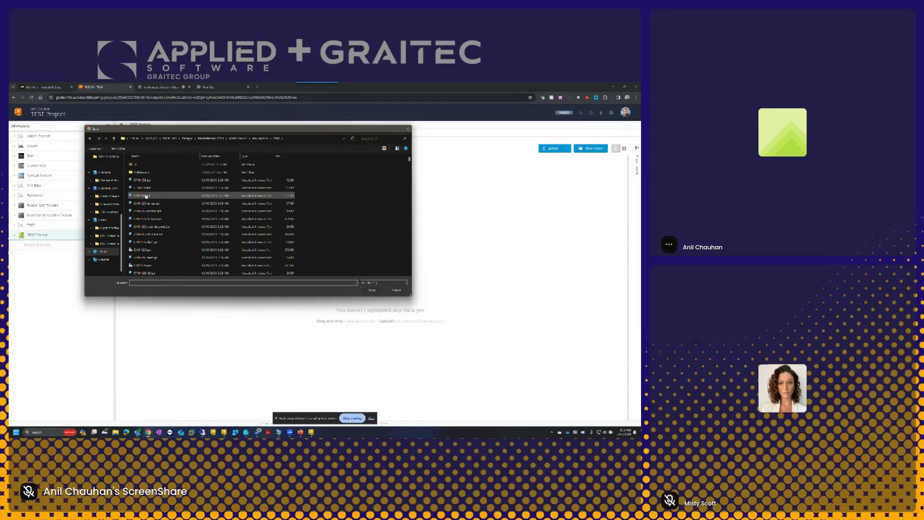
click(144, 195)
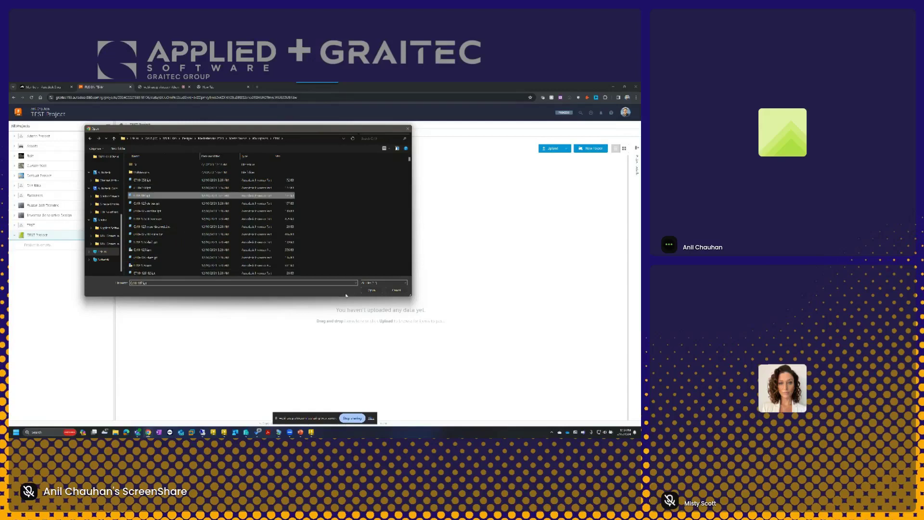
click(372, 290)
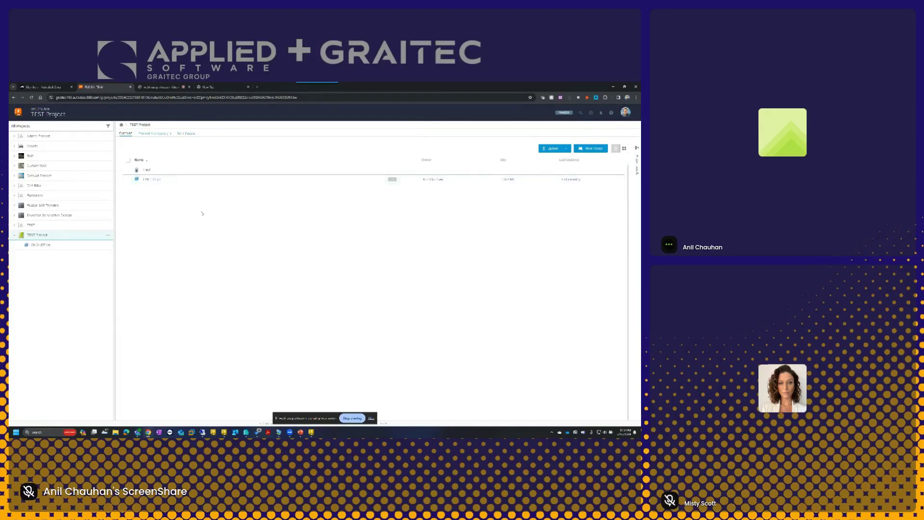
Step: Open the details of the uploaded CITO-107.ipt, check its additional file actions, and switch to its model view
click(155, 181)
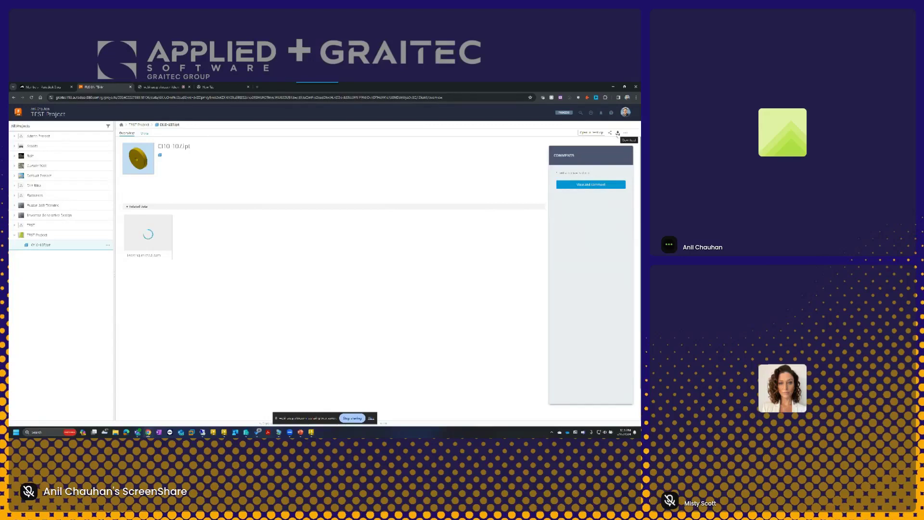
click(626, 133)
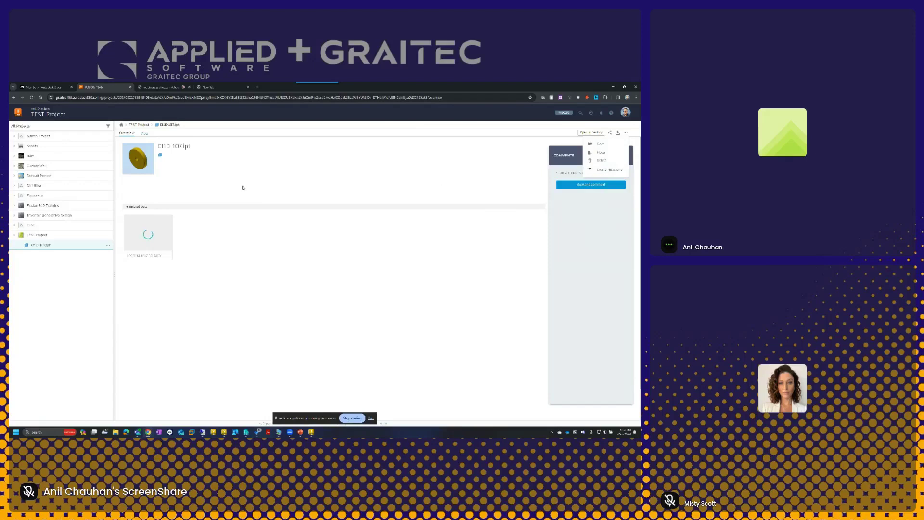
click(144, 134)
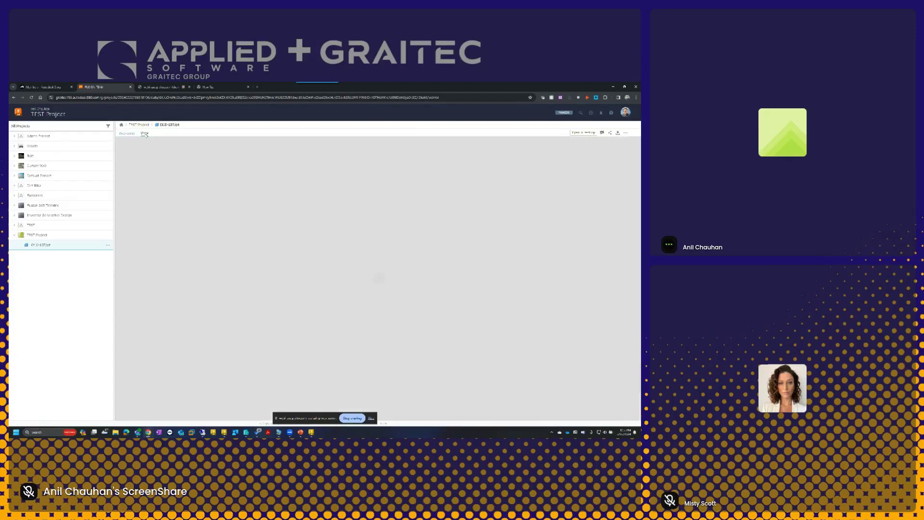
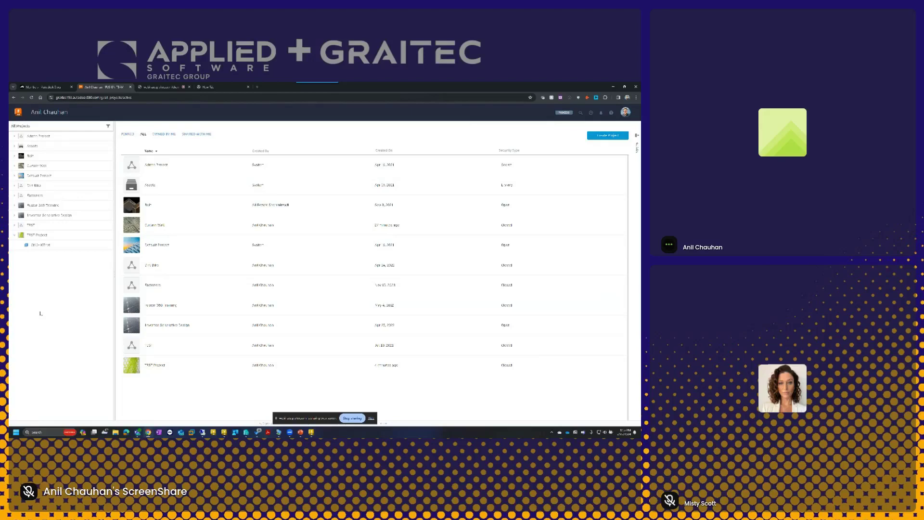
Step: Switch to File Explorer, browse the Fusion drive's personal hub to TEST Project to check the uploaded file, and return to the project folders
click(116, 433)
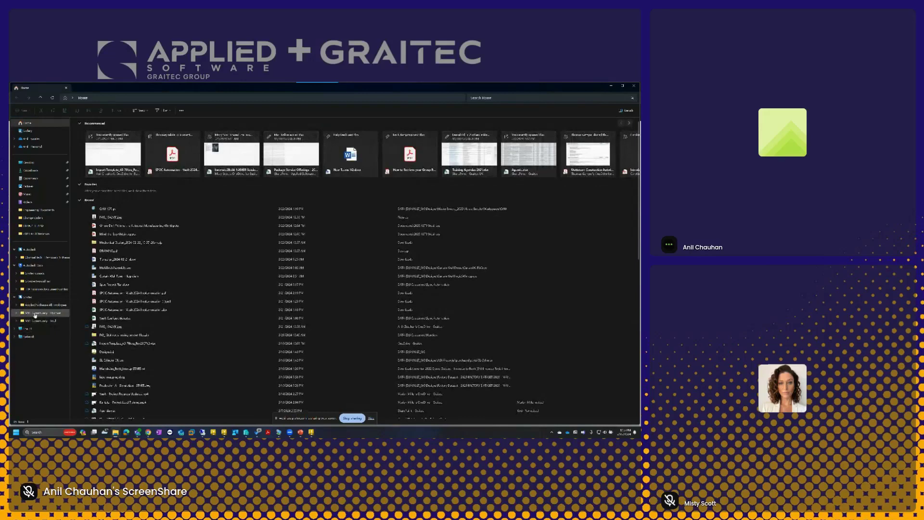
click(29, 330)
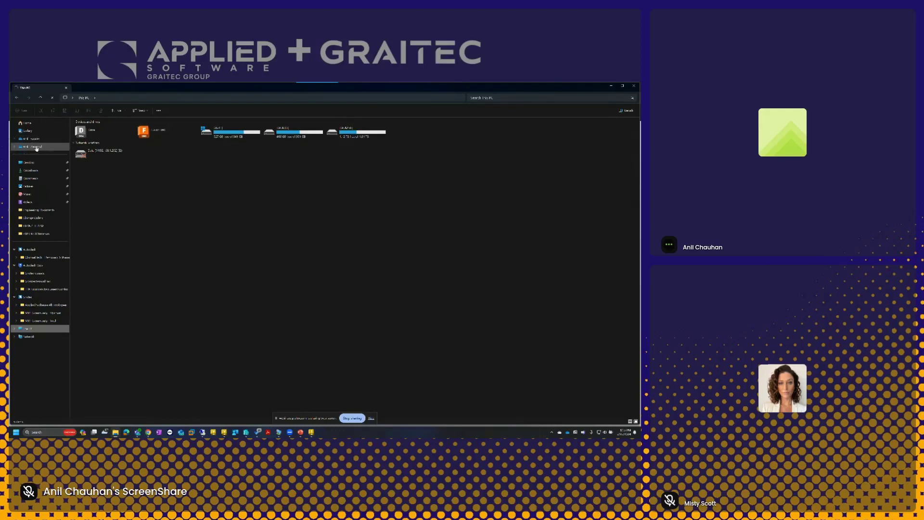
double_click(152, 136)
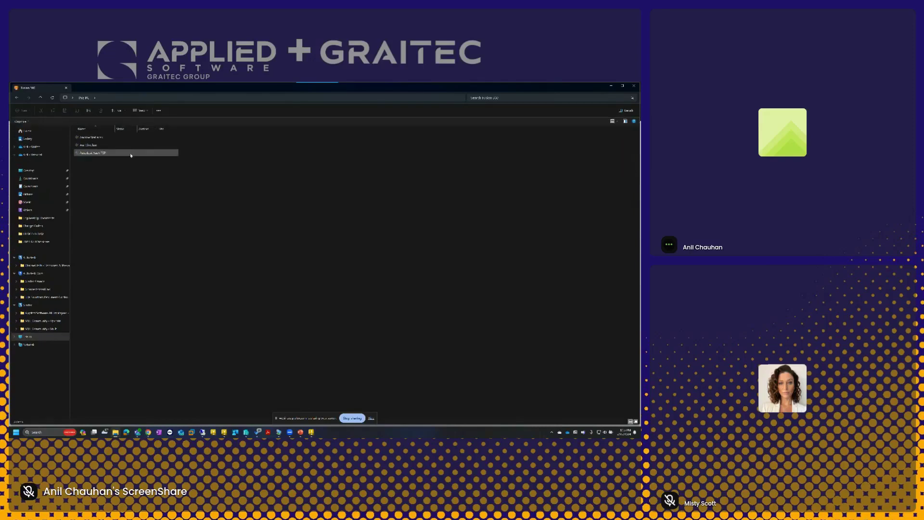
double_click(88, 145)
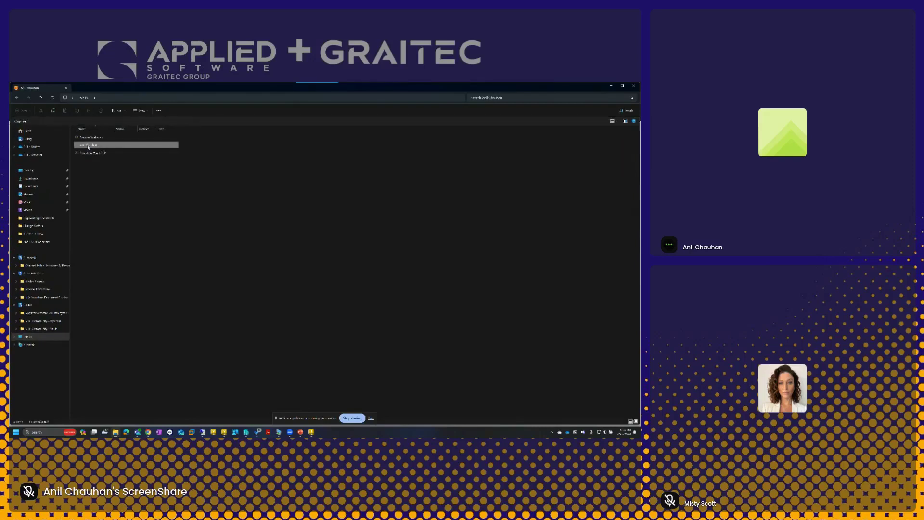
click(16, 98)
double_click(88, 146)
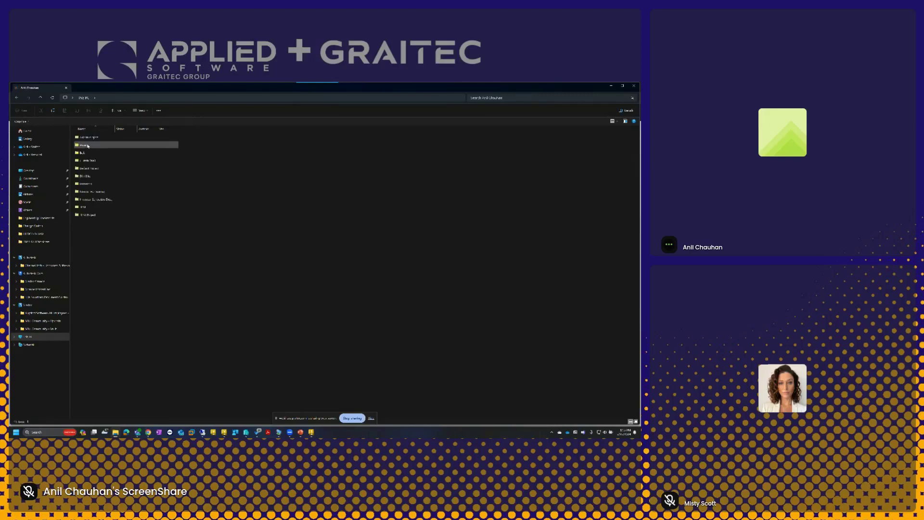
double_click(98, 216)
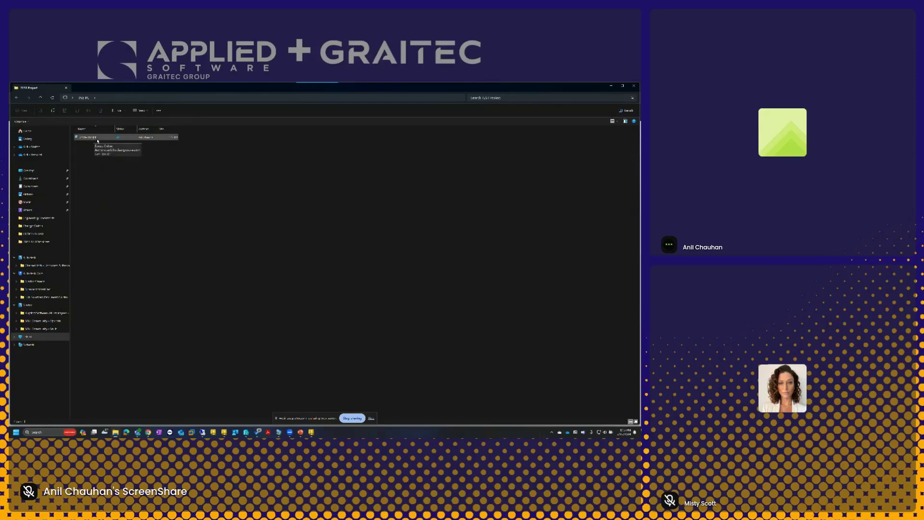
click(20, 98)
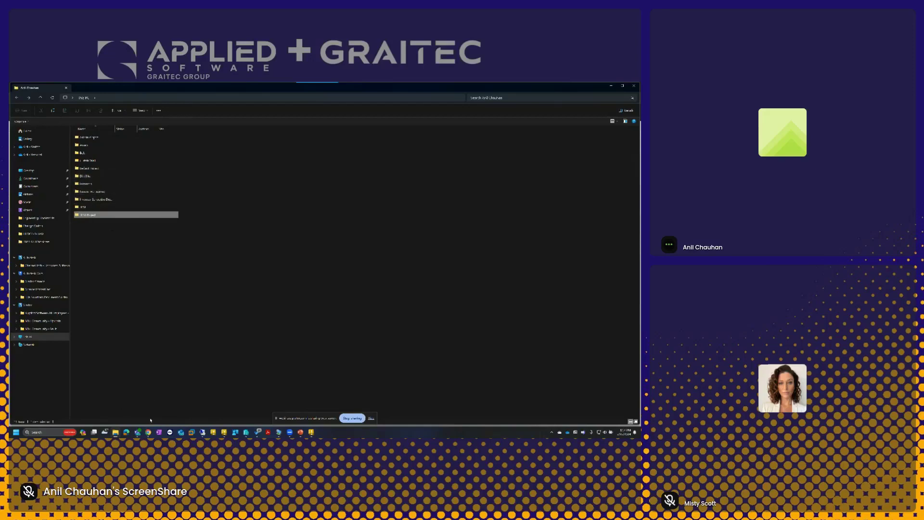
Step: Switch to Inventor, start opening a file, and browse to the personal hub's project folders on the Fusion drive
mouse_move(148, 434)
click(133, 412)
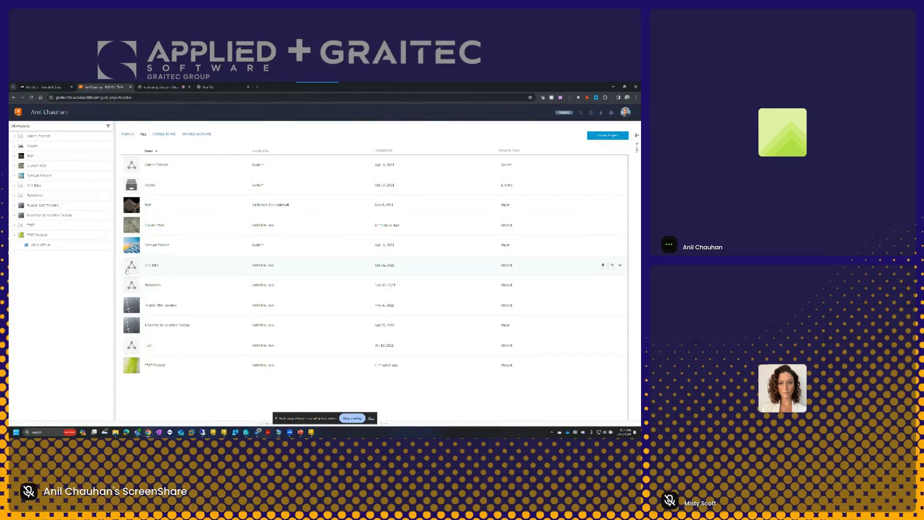
mouse_move(311, 433)
click(301, 405)
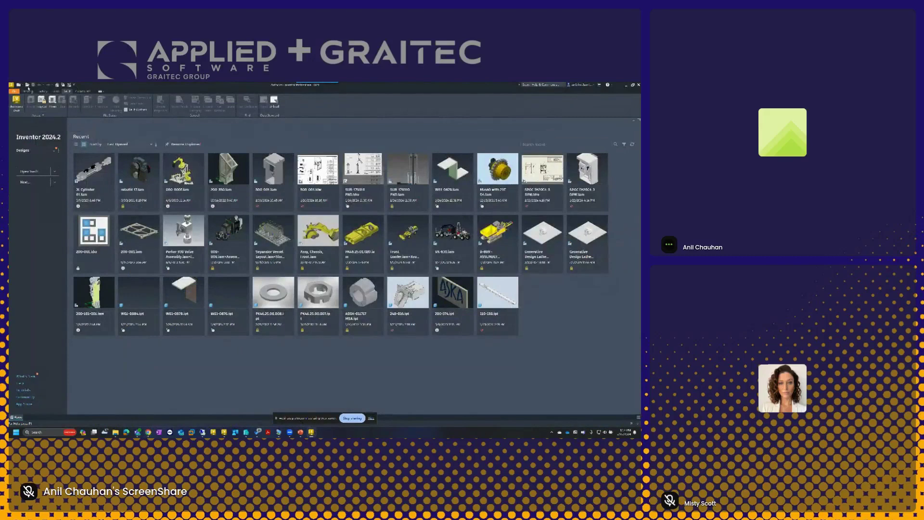
click(26, 85)
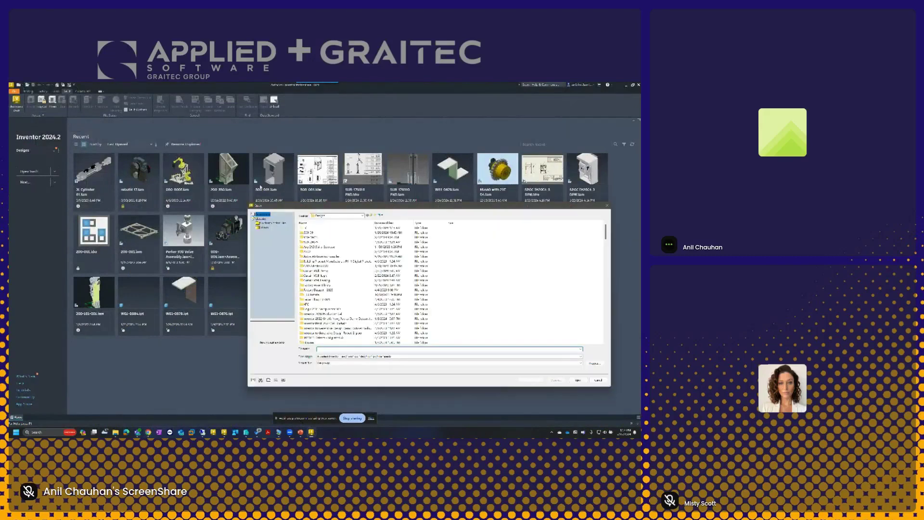
drag(291, 209, 158, 165)
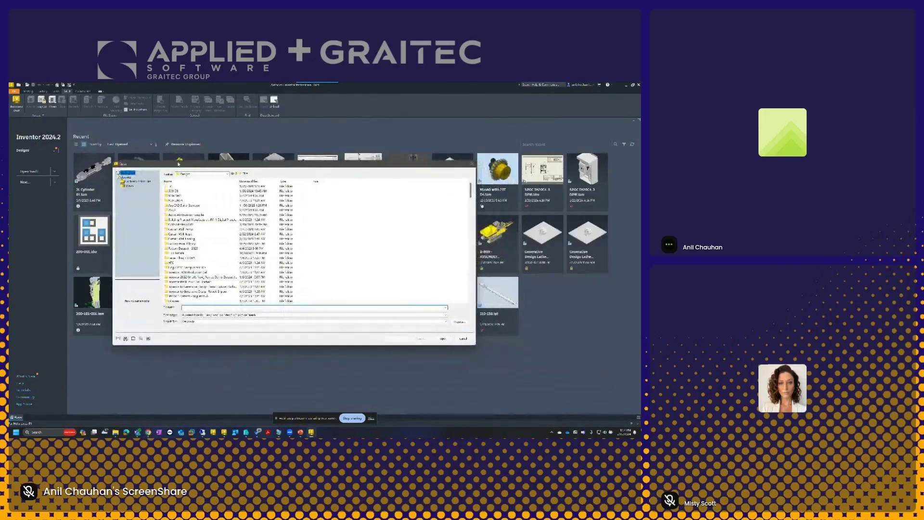
click(229, 175)
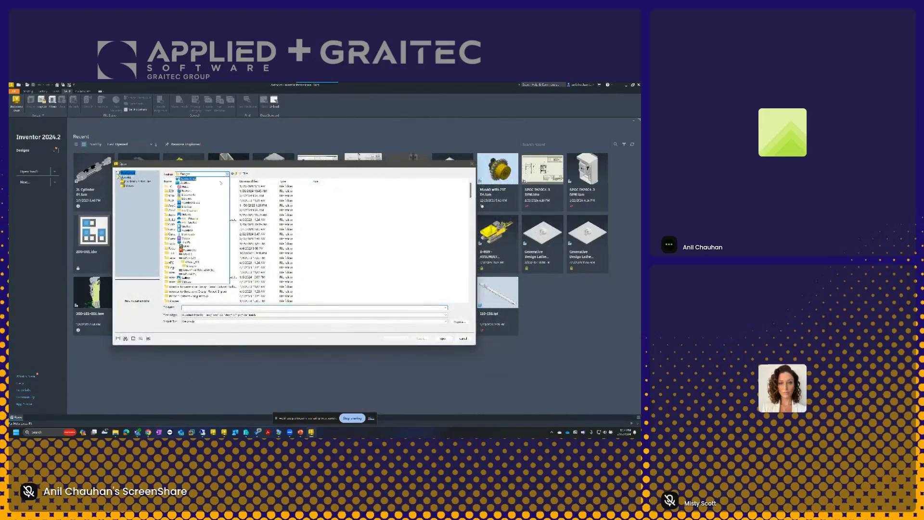
click(190, 249)
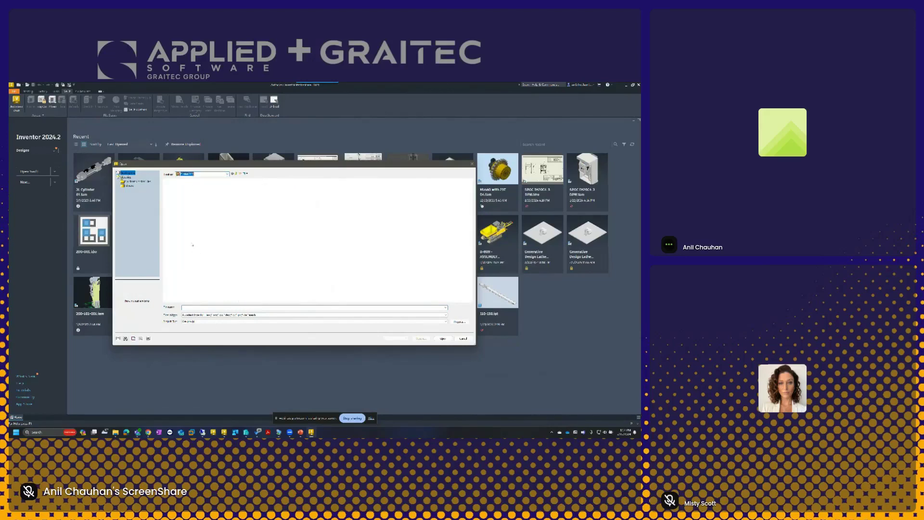
double_click(182, 191)
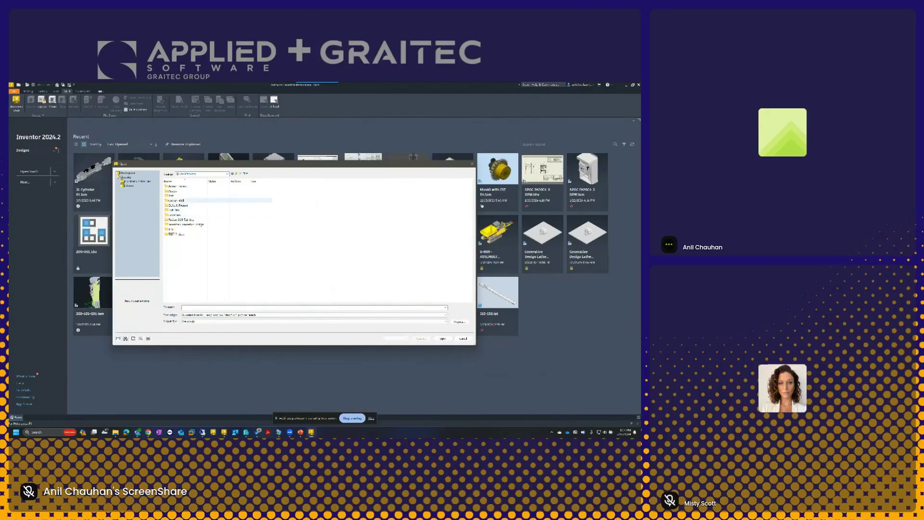
Step: Browse the Fusion training project's Designs folder to the subfolder containing the part files
double_click(185, 219)
double_click(181, 188)
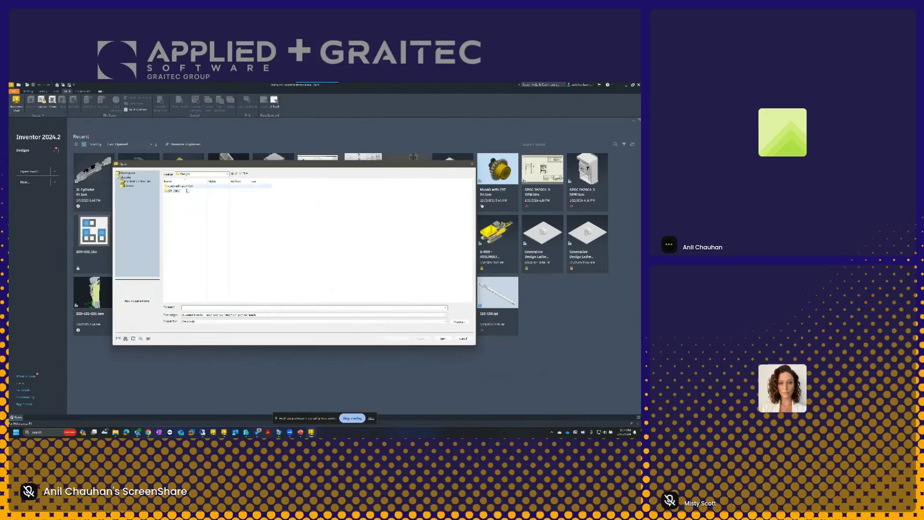
double_click(182, 192)
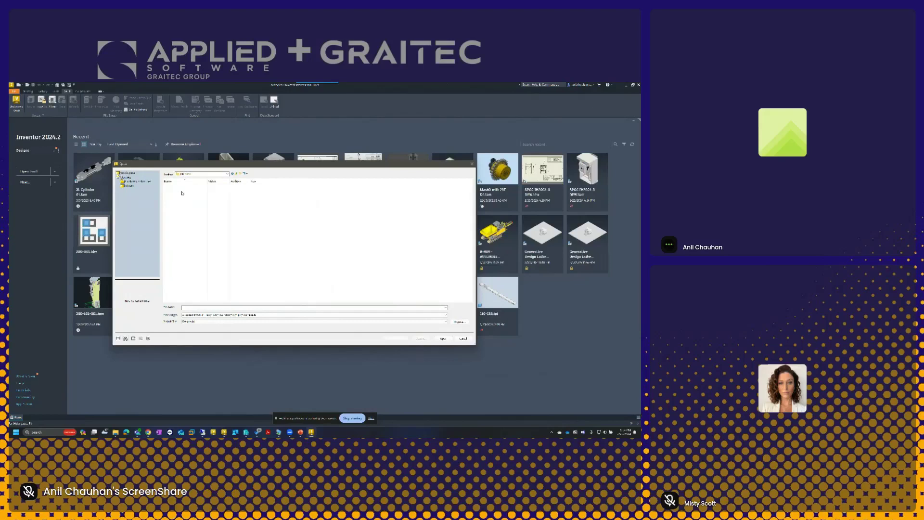
double_click(186, 187)
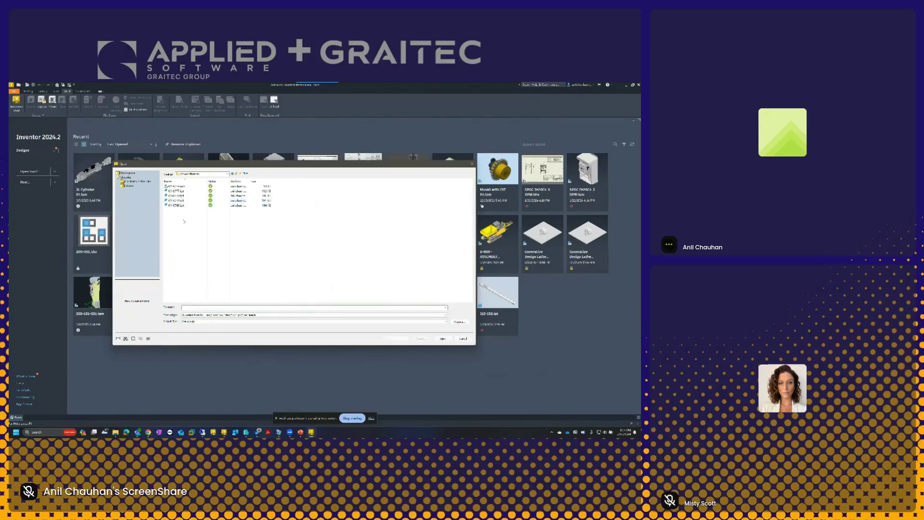
Step: Open the third listed file, the hollow square tube part, accepting that it lies outside the active project
click(176, 196)
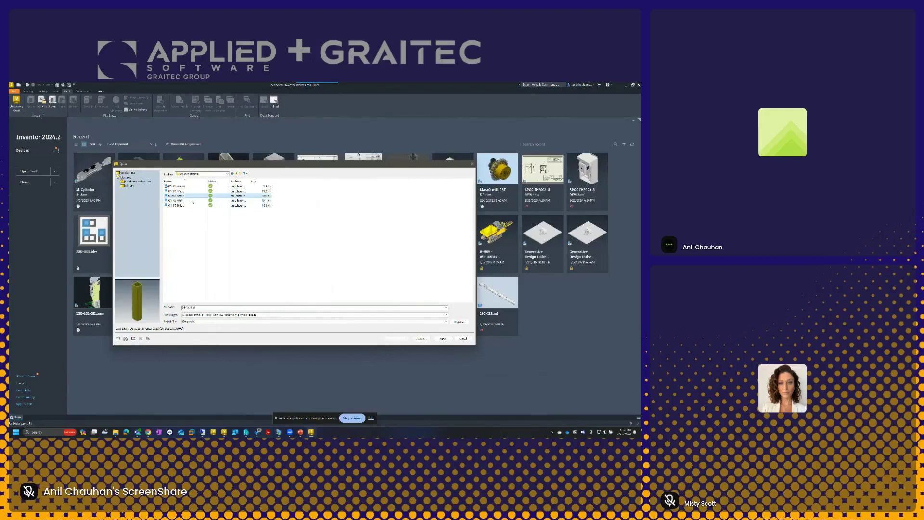
click(443, 338)
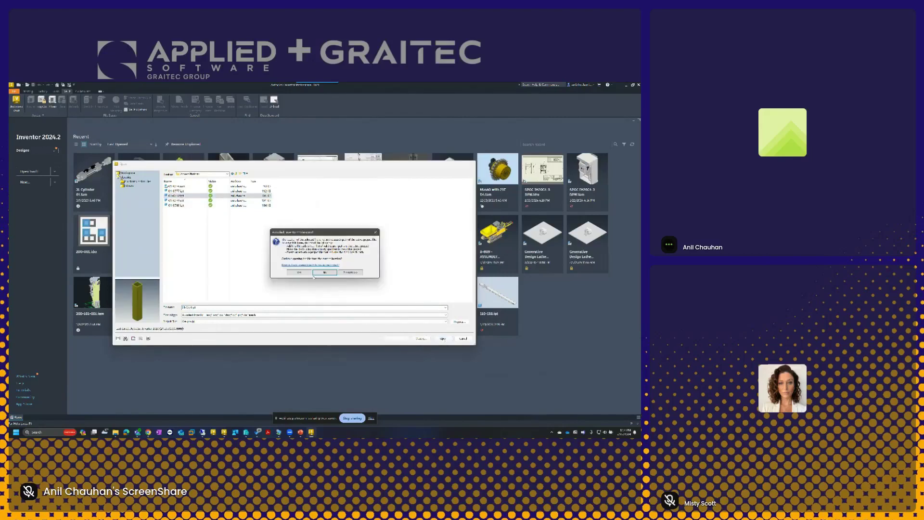
click(303, 273)
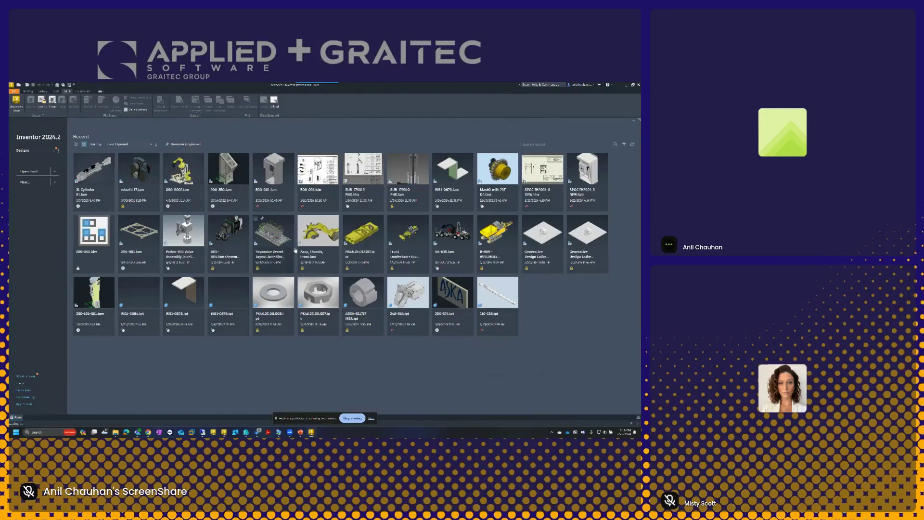
click(282, 292)
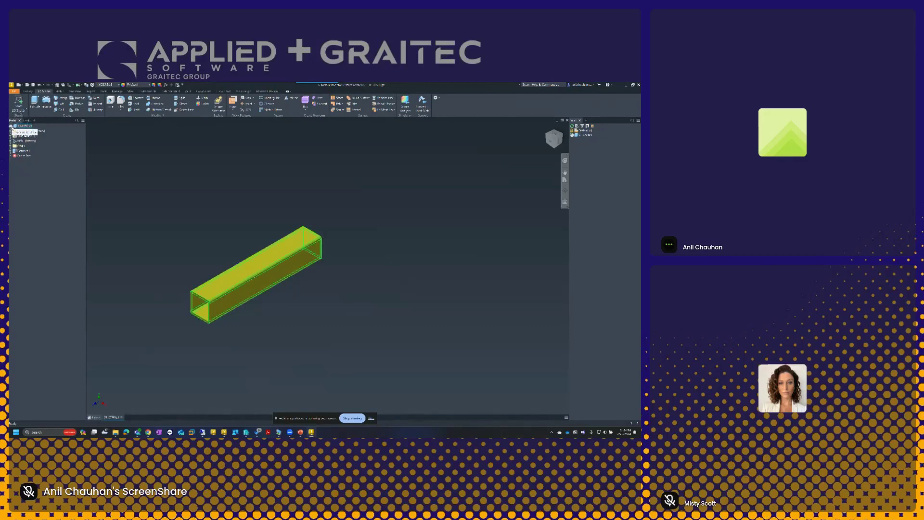
Step: Inspect the hollow square tube part up close and close it
scroll(268, 274, up, 3)
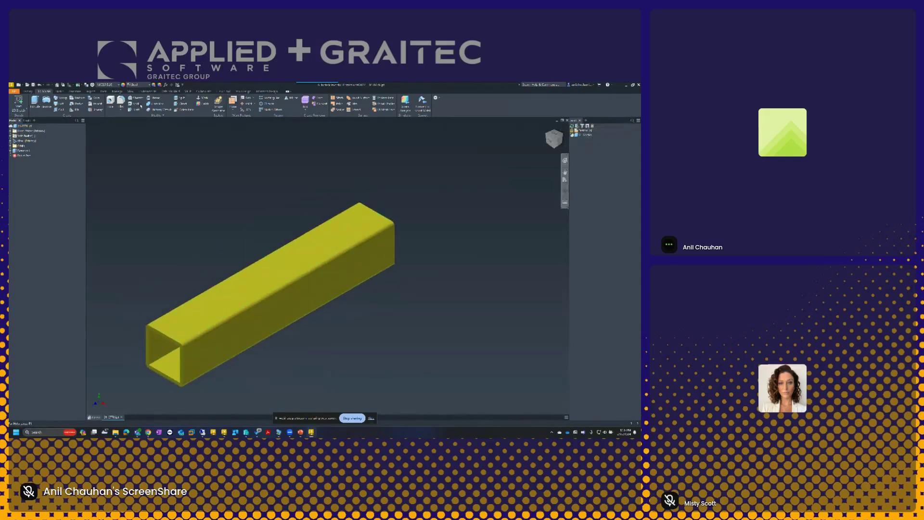
click(224, 91)
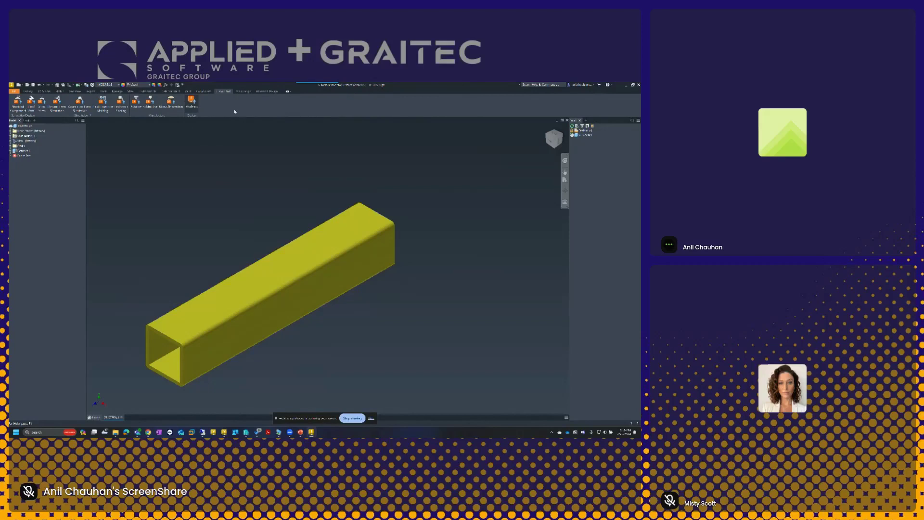
click(567, 121)
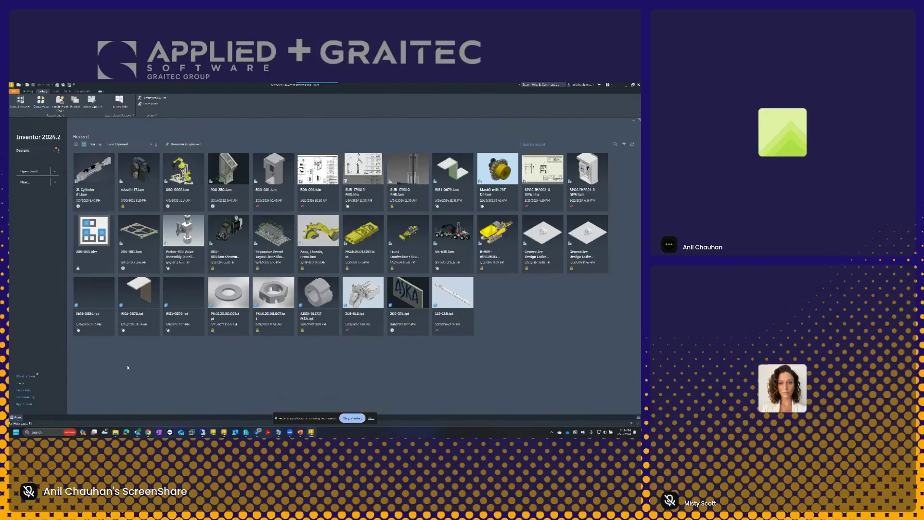
Step: Switch to Autodesk Docs in Chrome, search the project list, and open the files of the Sandbox-Collaborate project
mouse_move(149, 431)
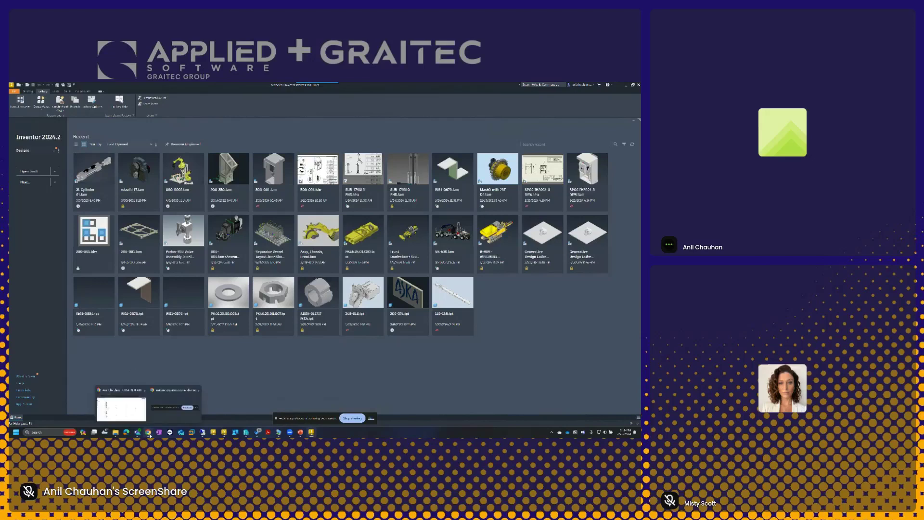
click(139, 403)
click(43, 87)
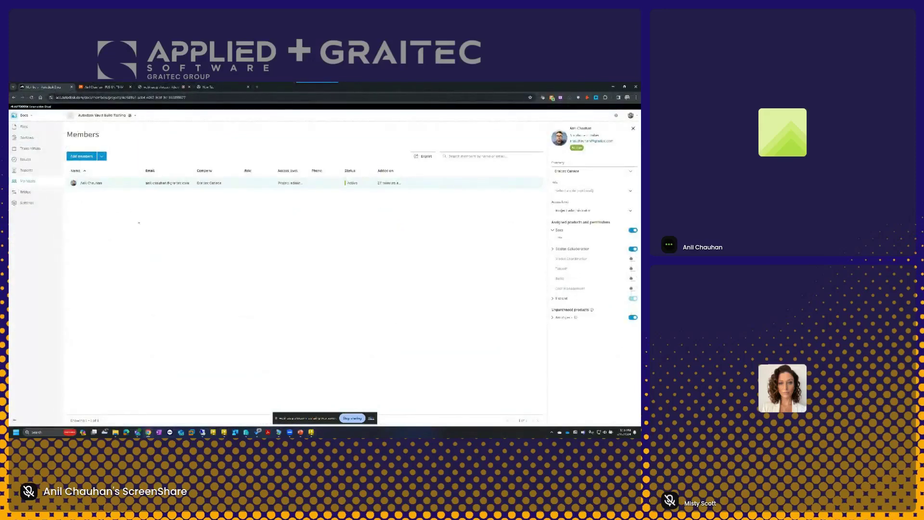
click(108, 116)
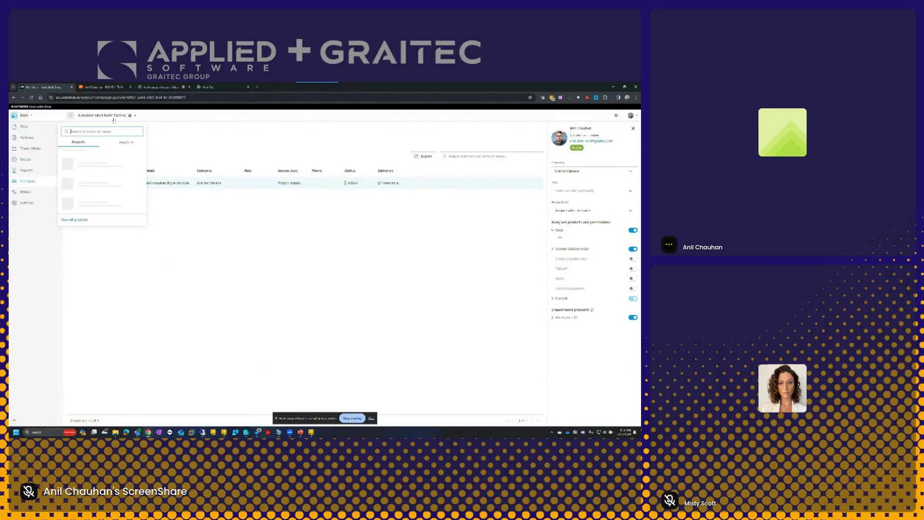
scroll(112, 202, down, 3)
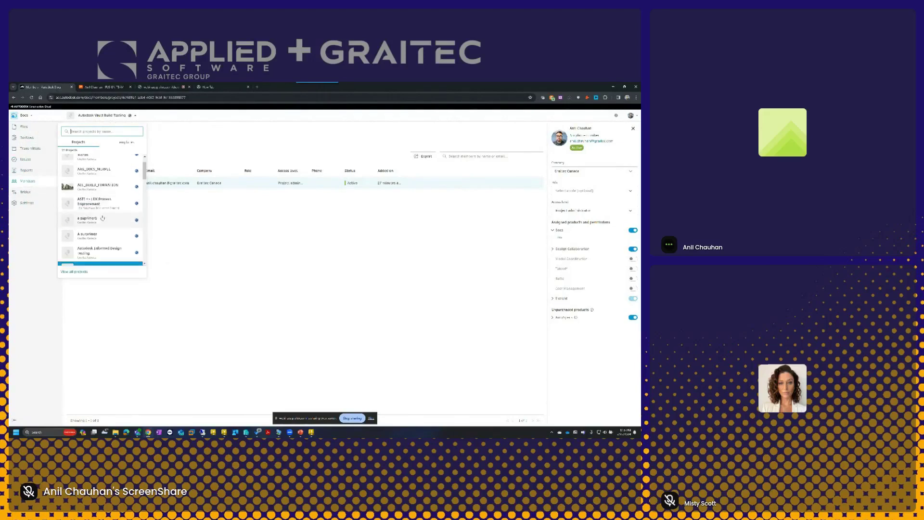
scroll(112, 202, down, 1)
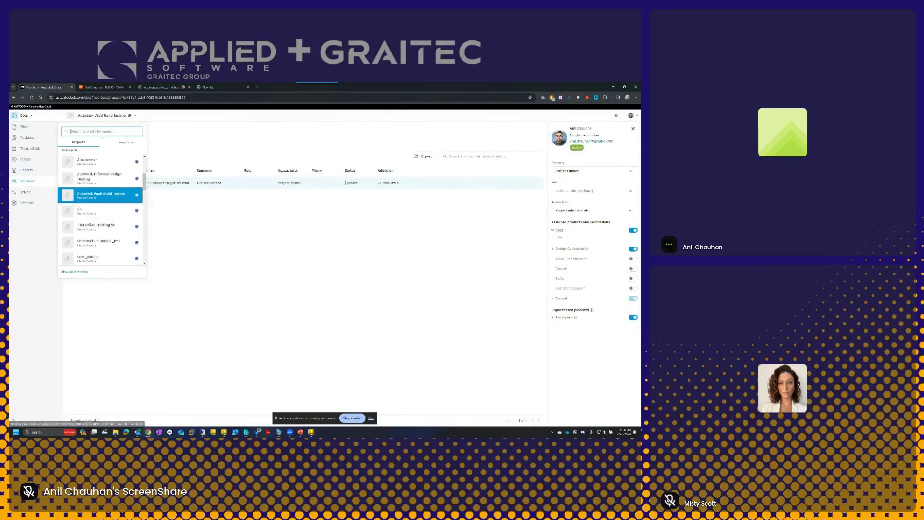
text(cc)
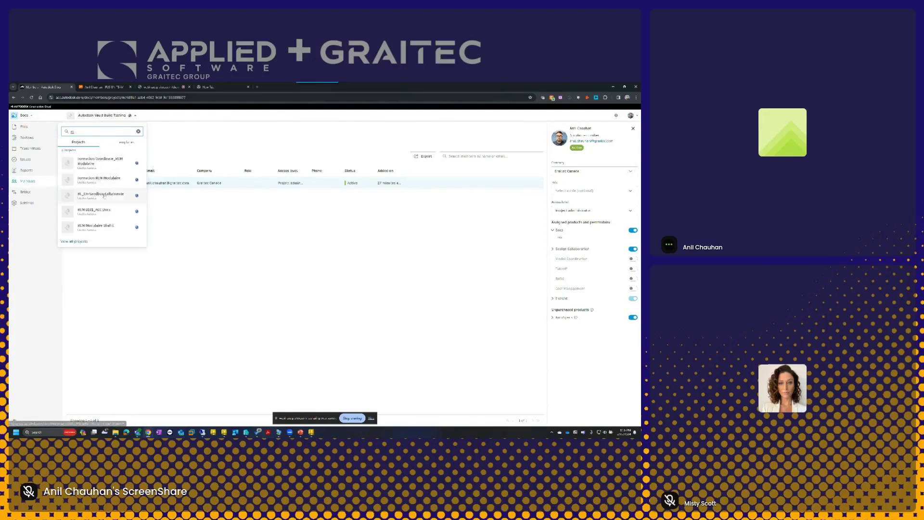
click(98, 197)
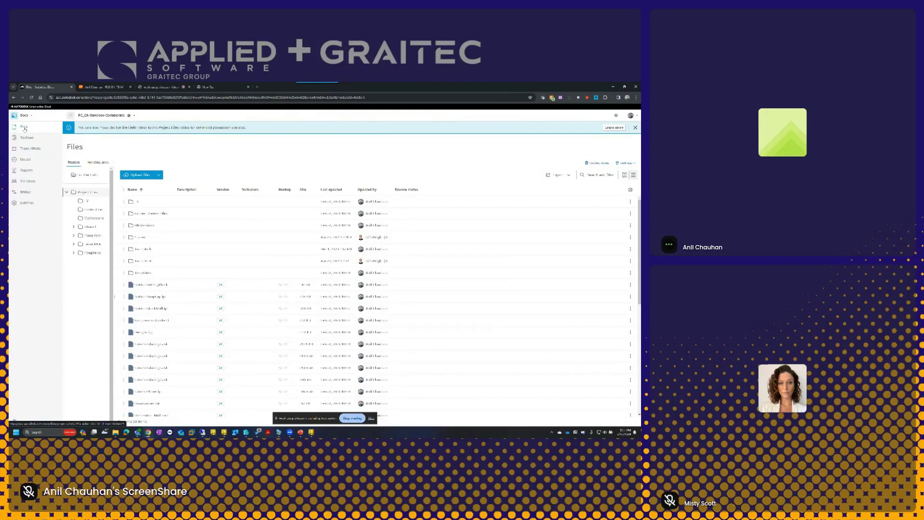
Step: Check the upload options for the project files, and open the MultiBodyAssembly file in the web viewer
click(159, 176)
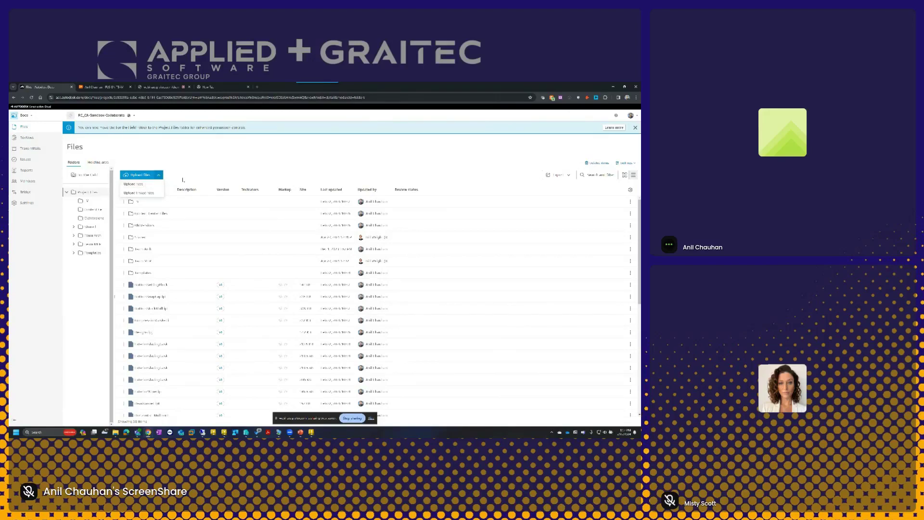
click(183, 180)
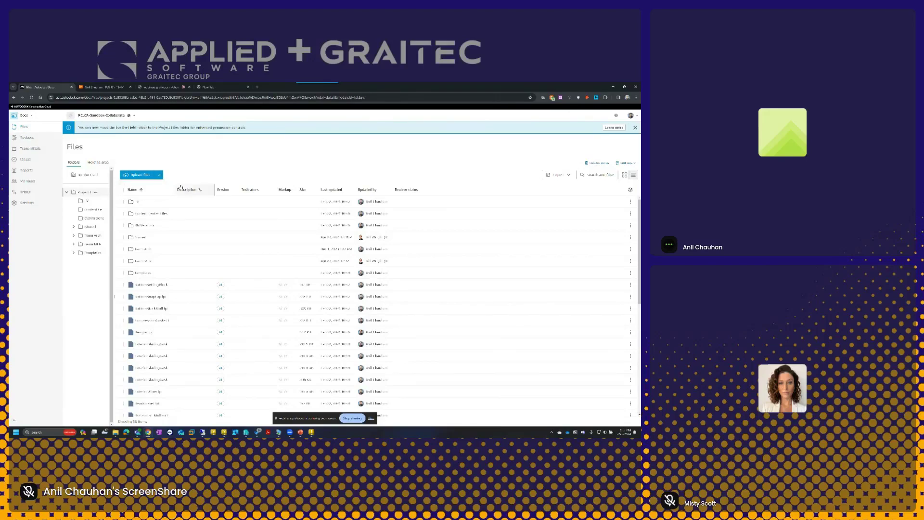
scroll(171, 244, down, 3)
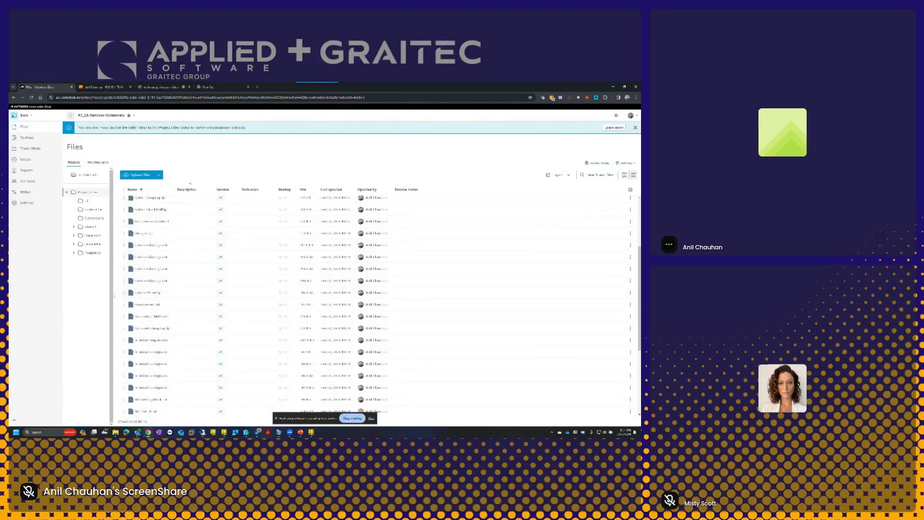
scroll(168, 289, down, 3)
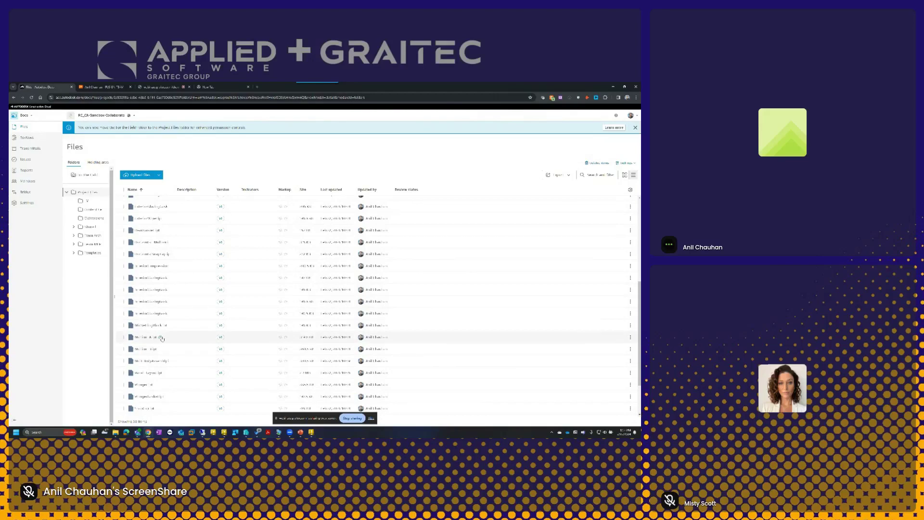
scroll(159, 345, down, 1)
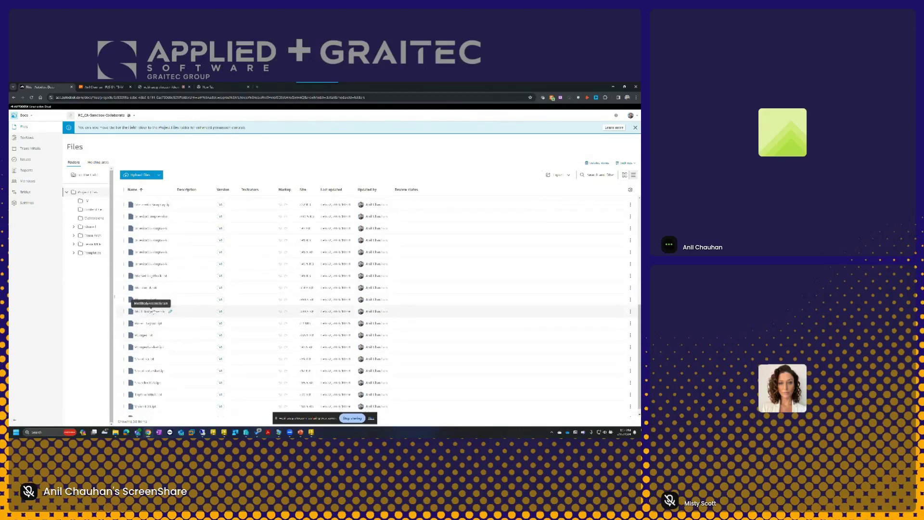
click(153, 314)
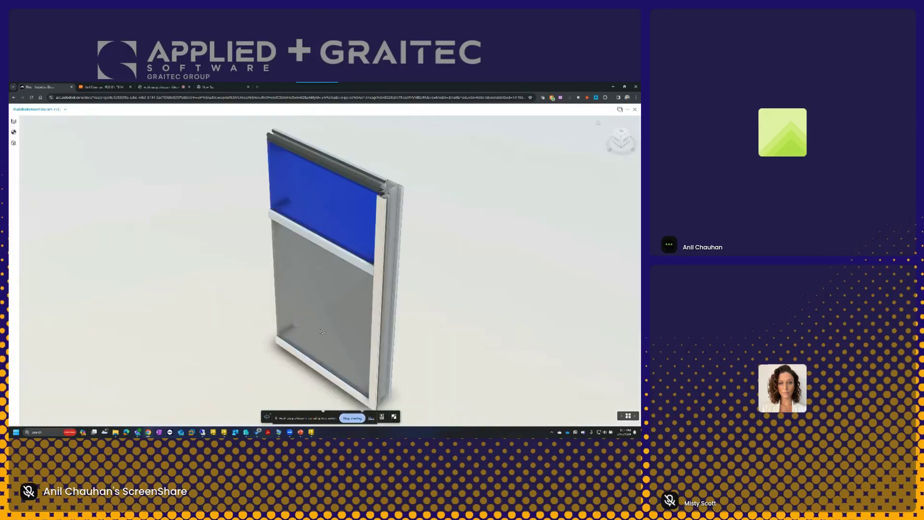
Step: Explode the panel assembly partway, examine its separated profiles up close, and collapse it again
click(370, 418)
drag(322, 262, 325, 287)
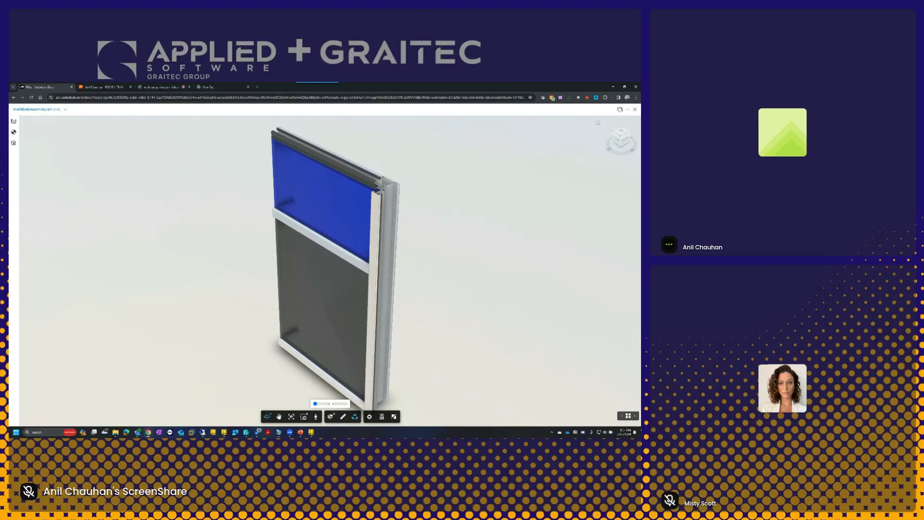
drag(319, 404, 329, 404)
mouse_move(308, 356)
mouse_down()
mouse_move(249, 339)
mouse_move(181, 337)
mouse_move(294, 350)
mouse_up()
scroll(308, 327, down, 2)
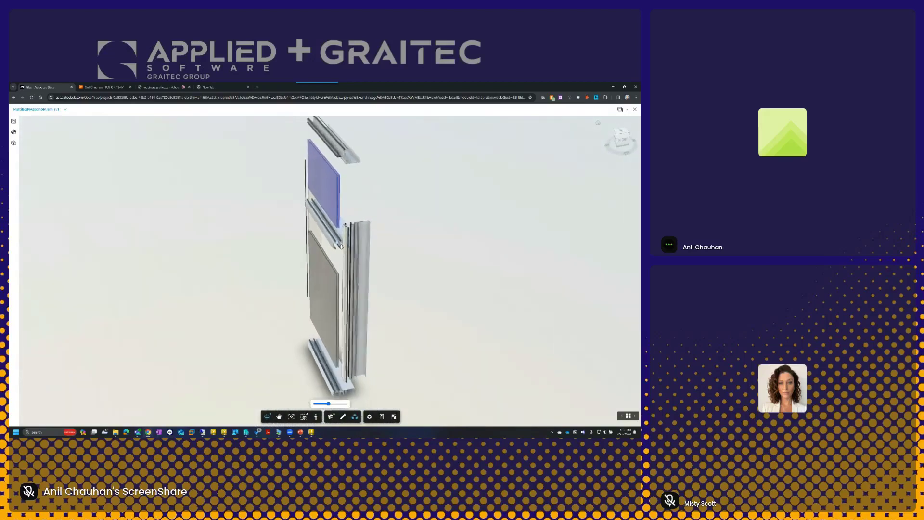
scroll(343, 245, up, 6)
scroll(343, 244, down, 4)
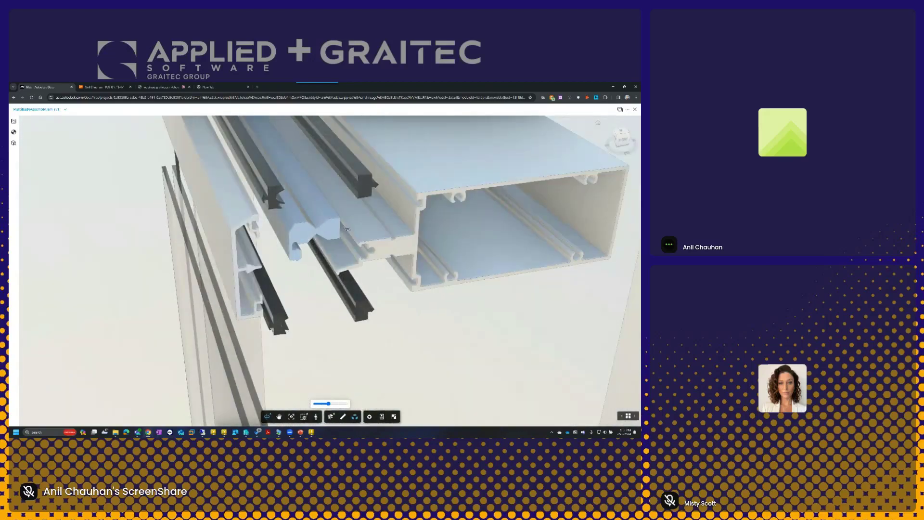
scroll(353, 241, down, 5)
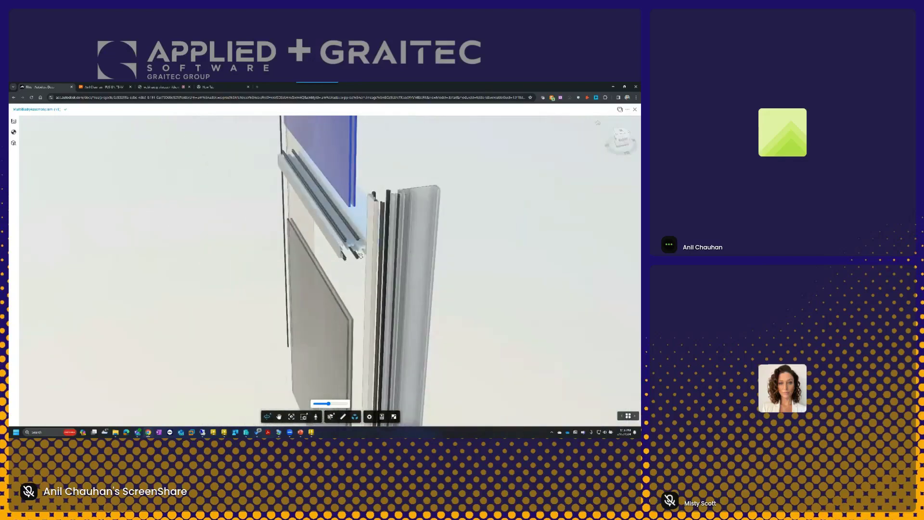
drag(329, 404, 310, 403)
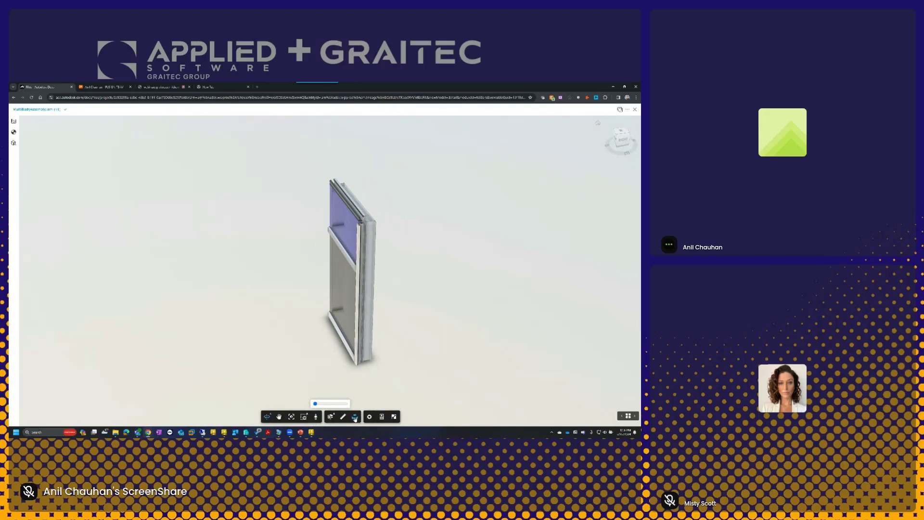
Step: Check the assembly's properties, close them, and view the model from the right and the front
click(383, 417)
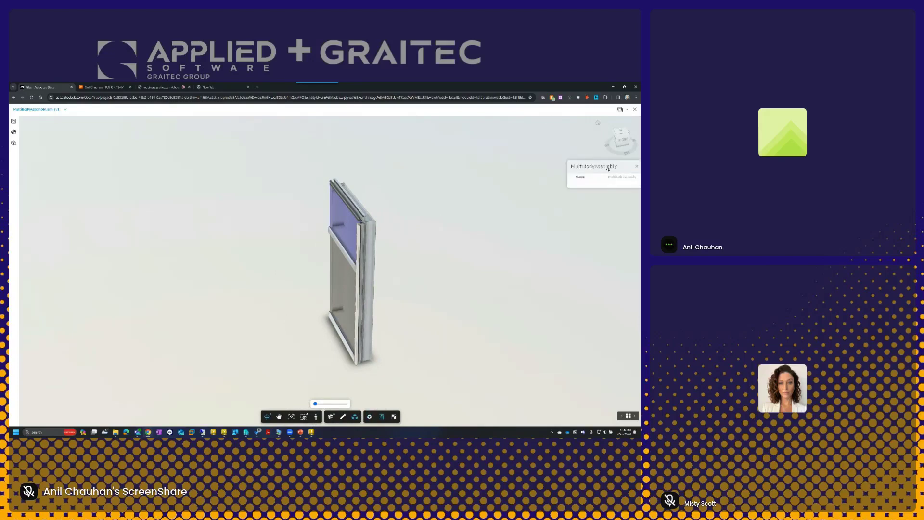
drag(616, 178, 542, 194)
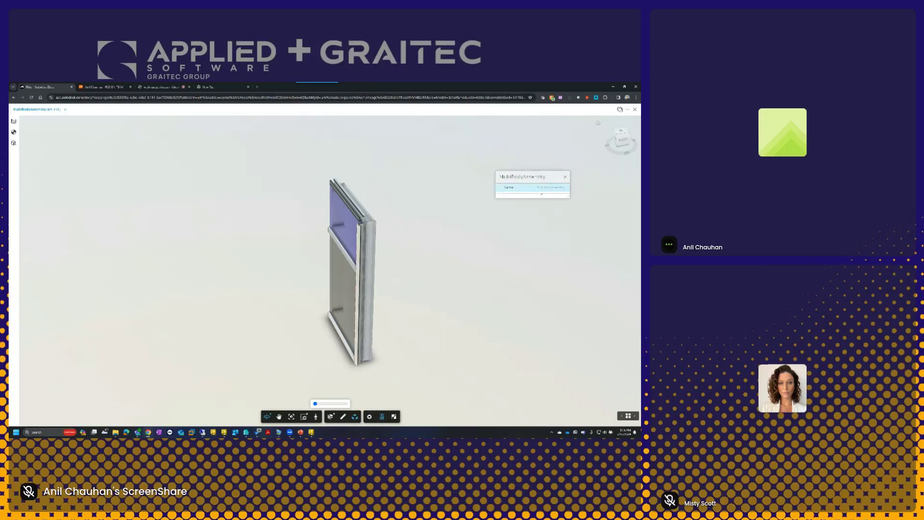
click(566, 177)
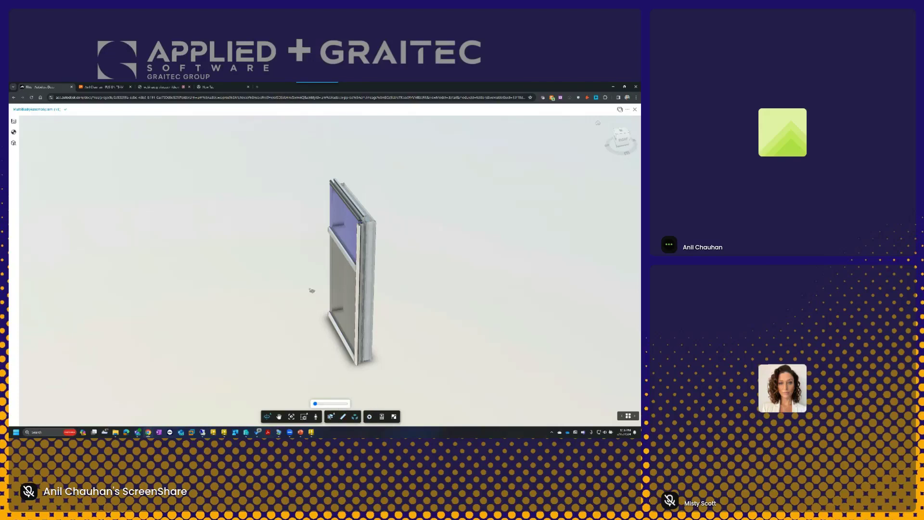
click(624, 141)
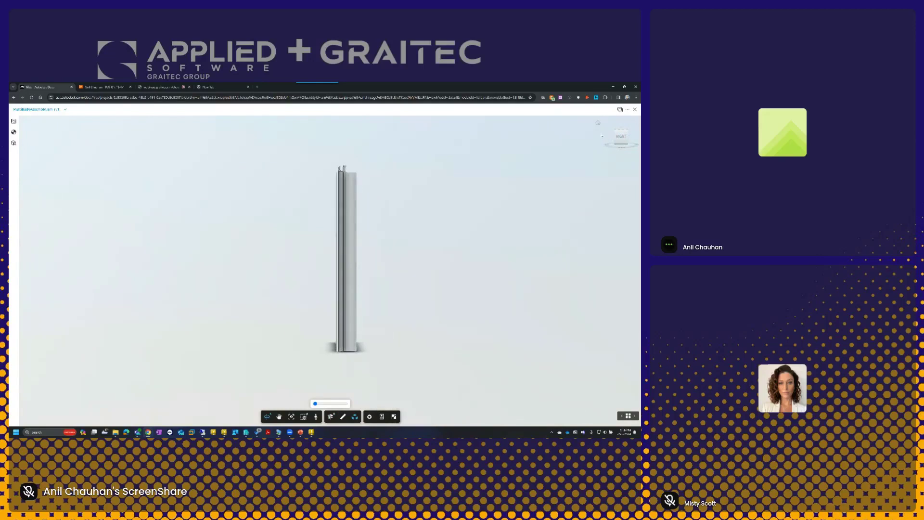
click(610, 139)
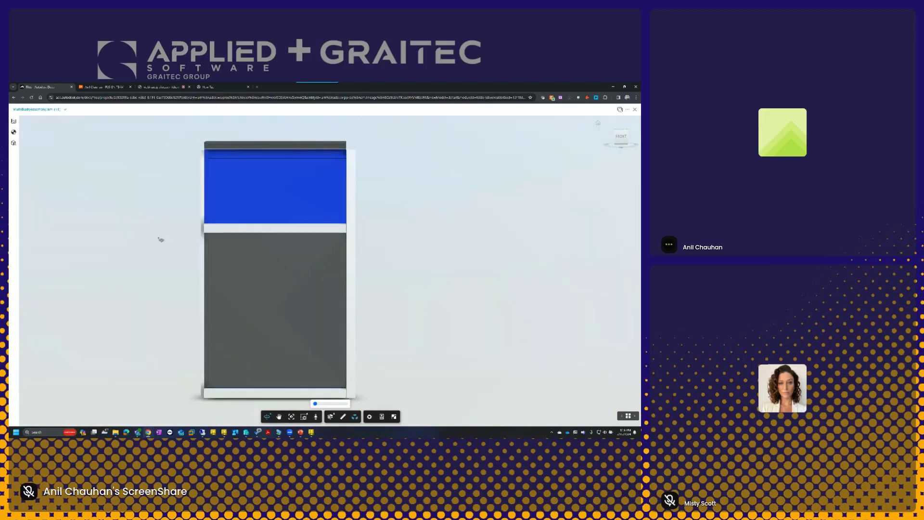
Step: Check the assembly's 2D sheets and views, and return to the project's file list
click(14, 122)
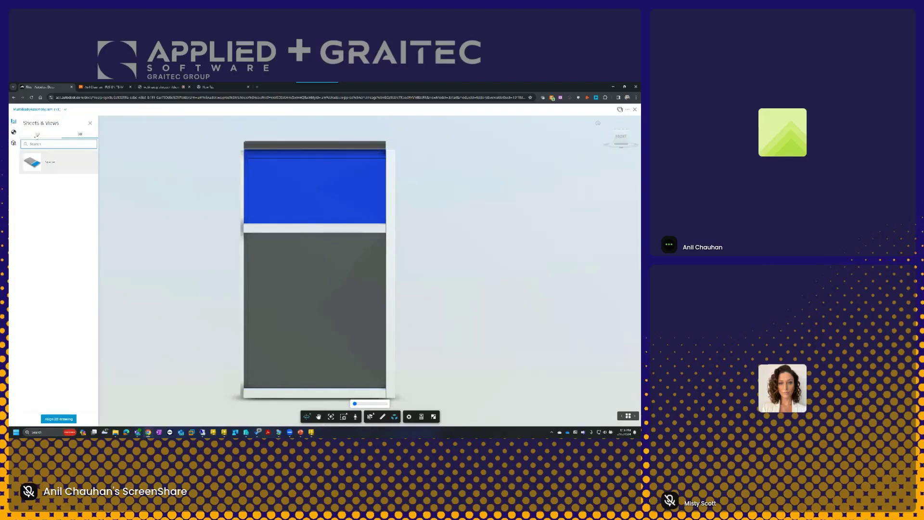
click(38, 135)
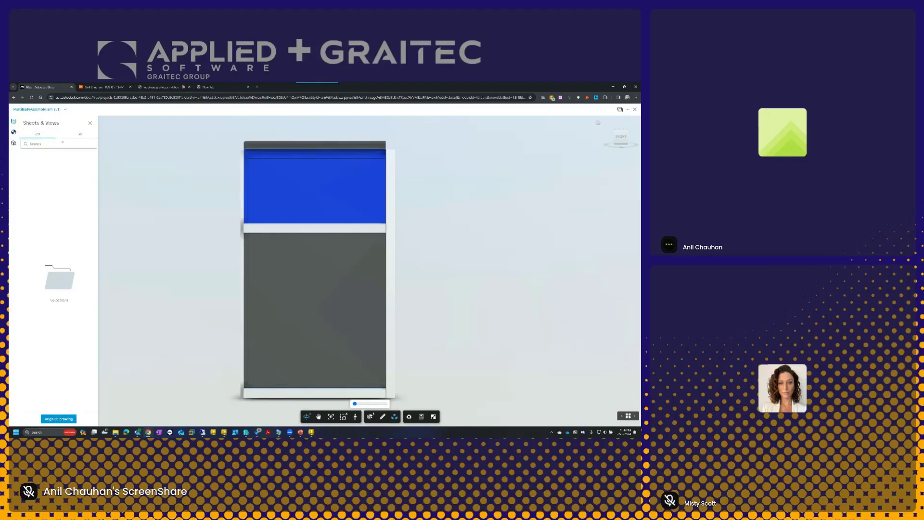
click(90, 123)
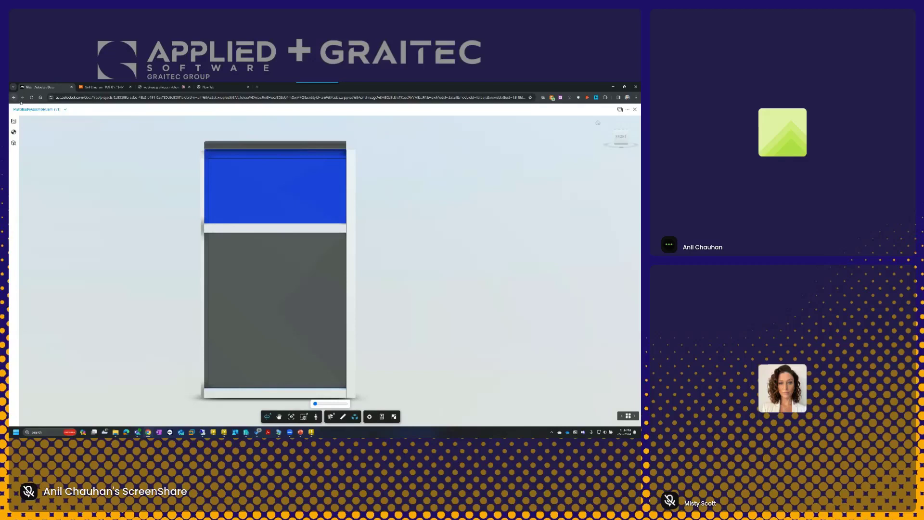
click(14, 98)
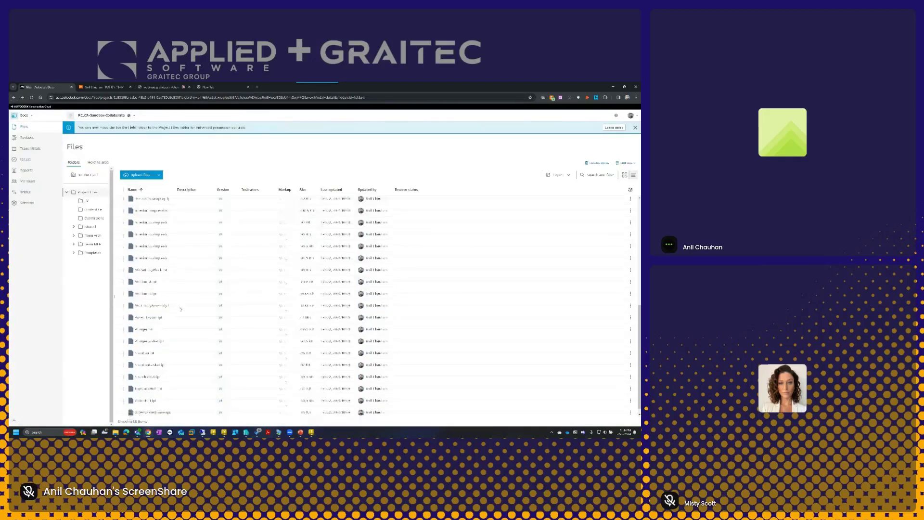
scroll(181, 293, up, 3)
scroll(178, 280, up, 5)
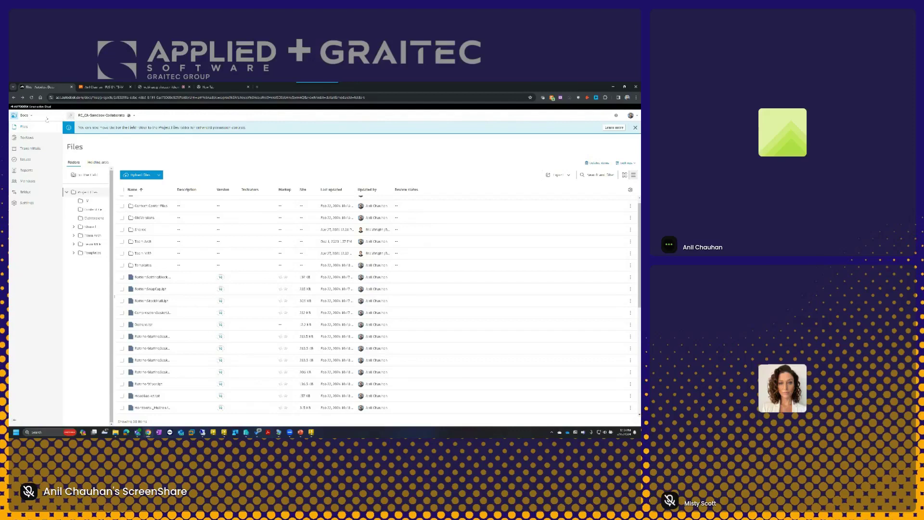
Step: Start a new project named Curtain Wall in Account Admin and set its project type to Government Building
click(34, 116)
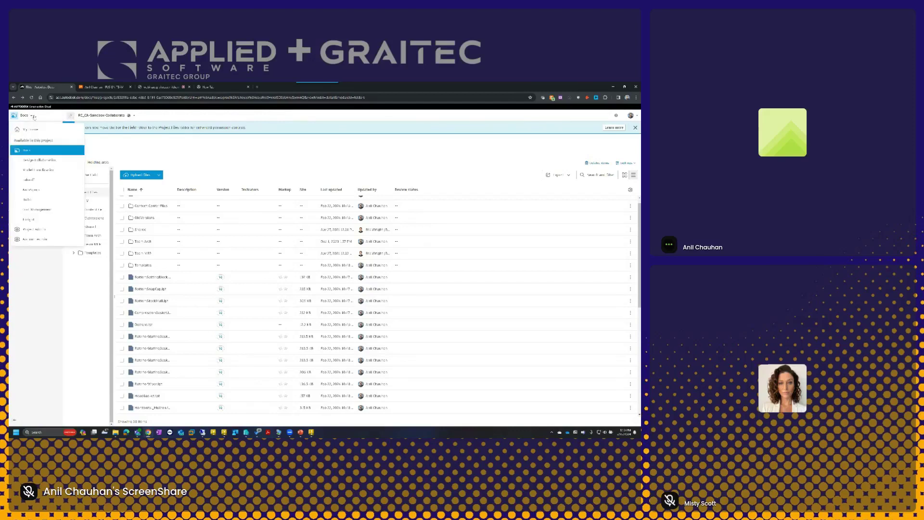
click(36, 239)
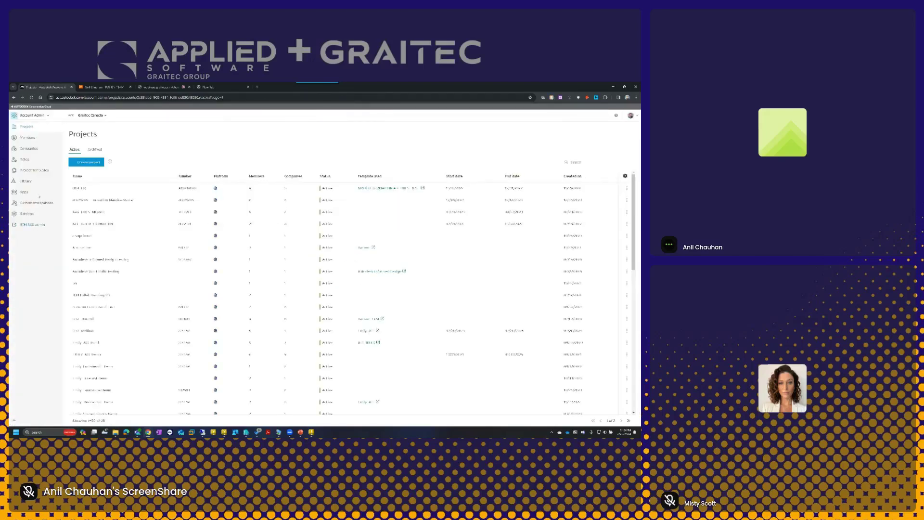
click(91, 164)
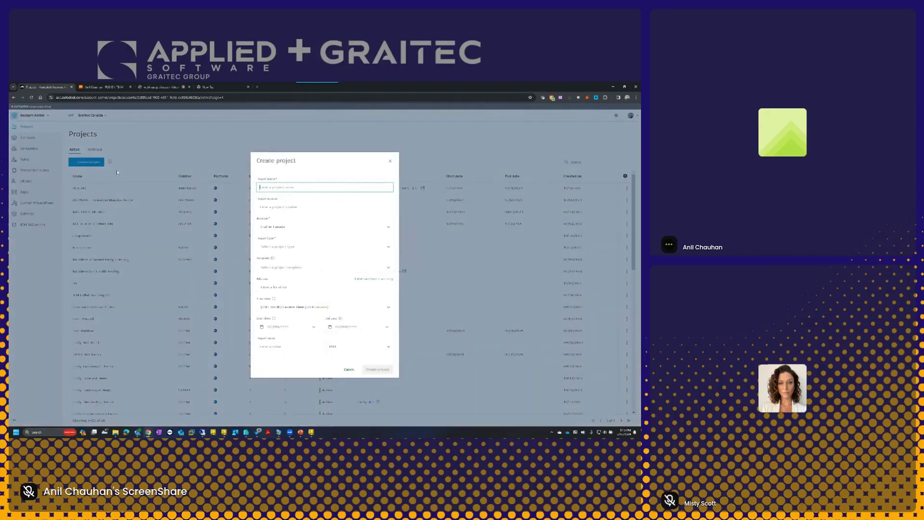
click(295, 187)
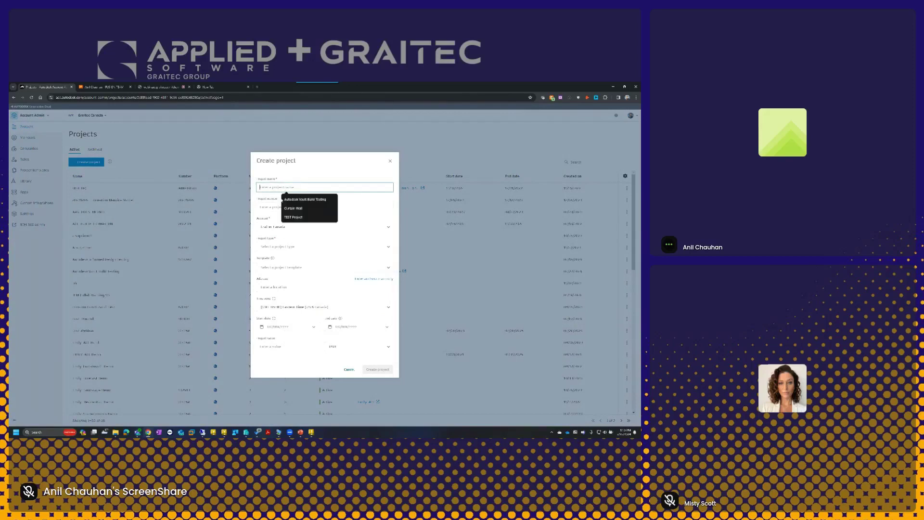
click(294, 208)
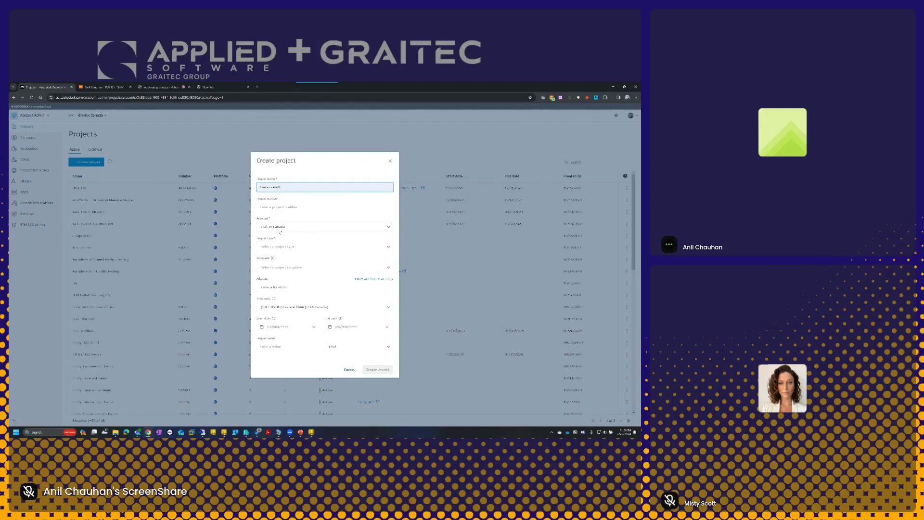
click(284, 247)
scroll(289, 284, down, 5)
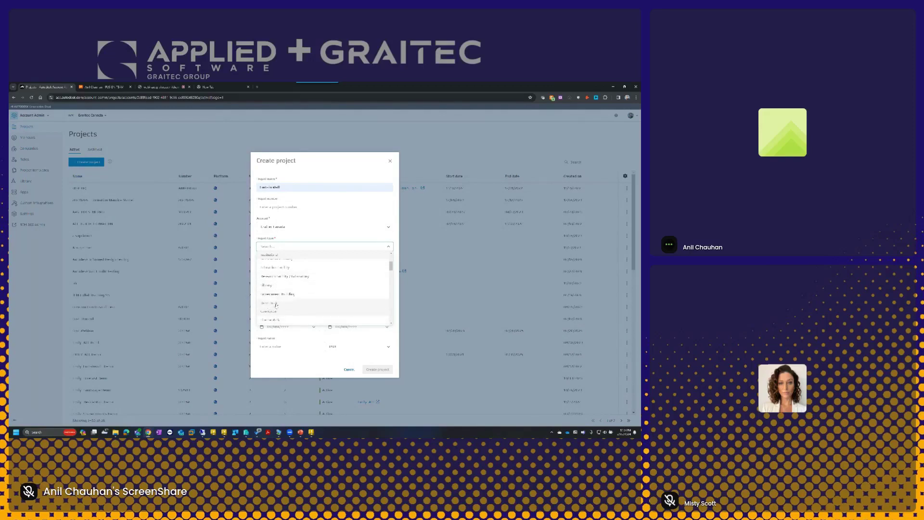
click(277, 295)
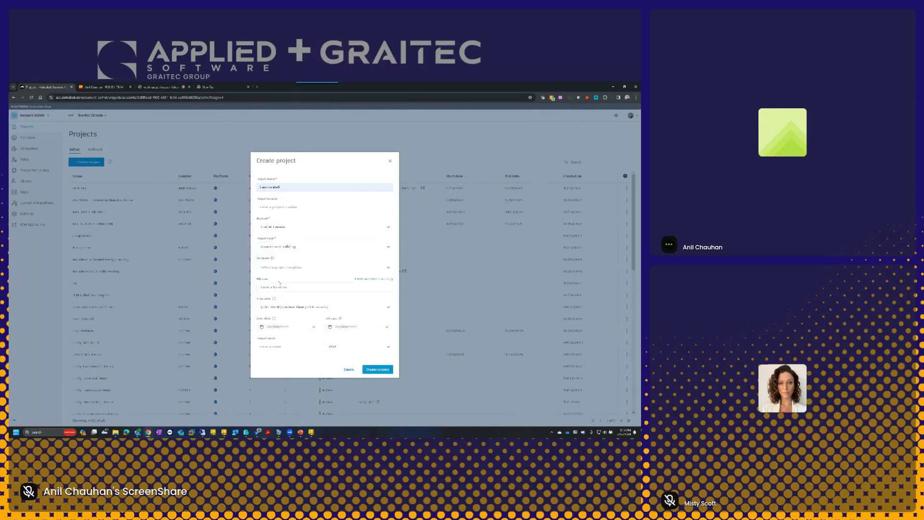
Step: Apply the ACC BUILD template to the new project and create it
click(305, 270)
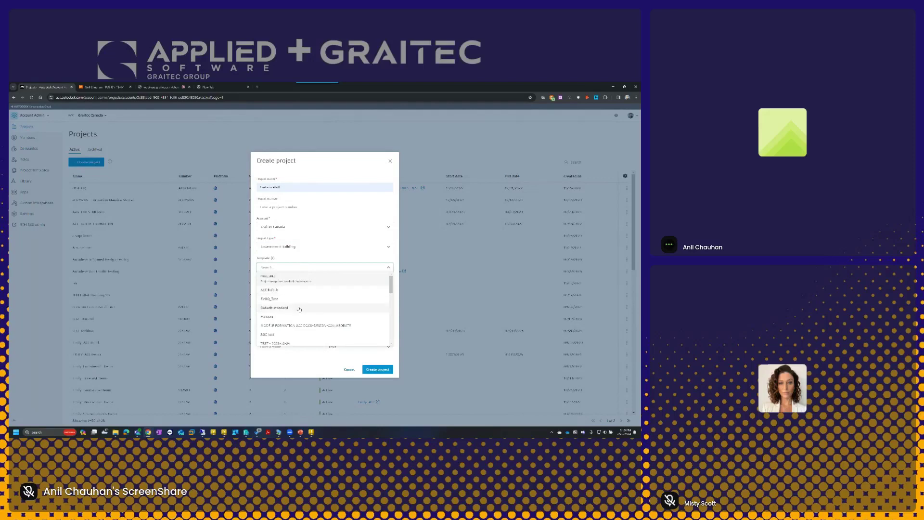
scroll(300, 309, down, 2)
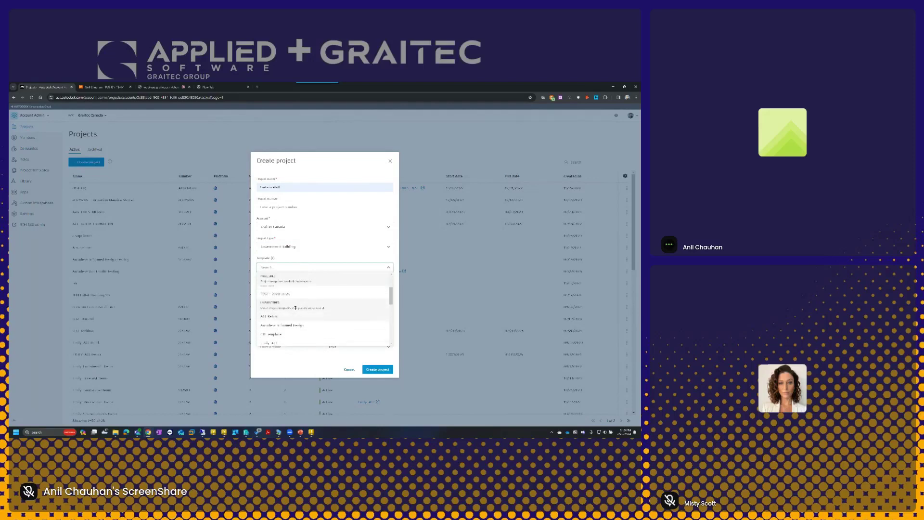
scroll(297, 309, up, 3)
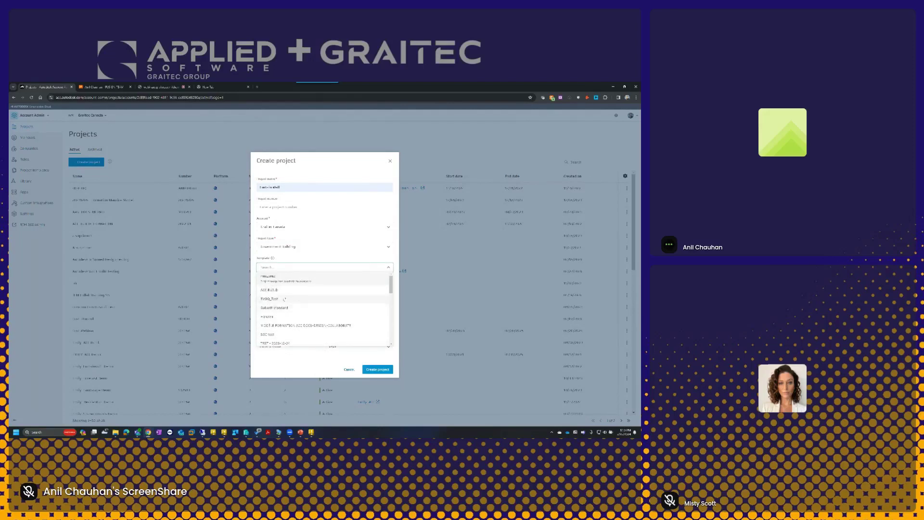
click(284, 293)
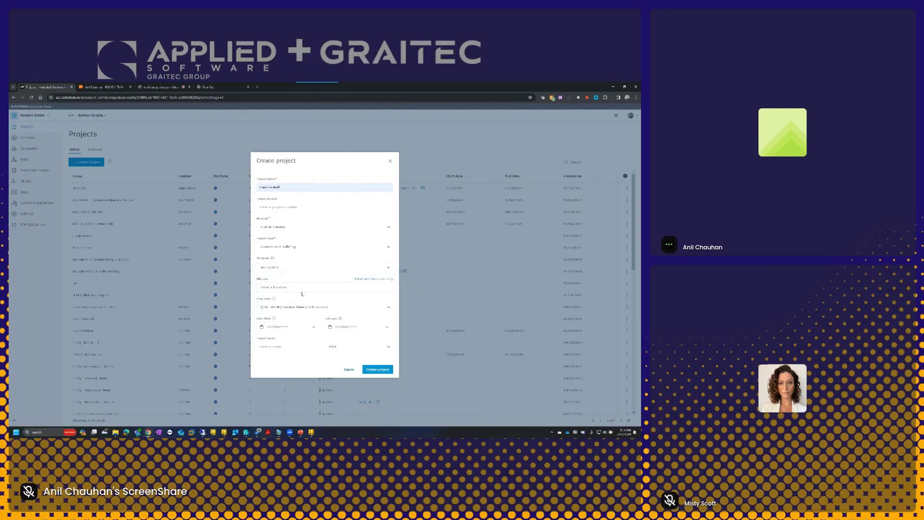
click(380, 371)
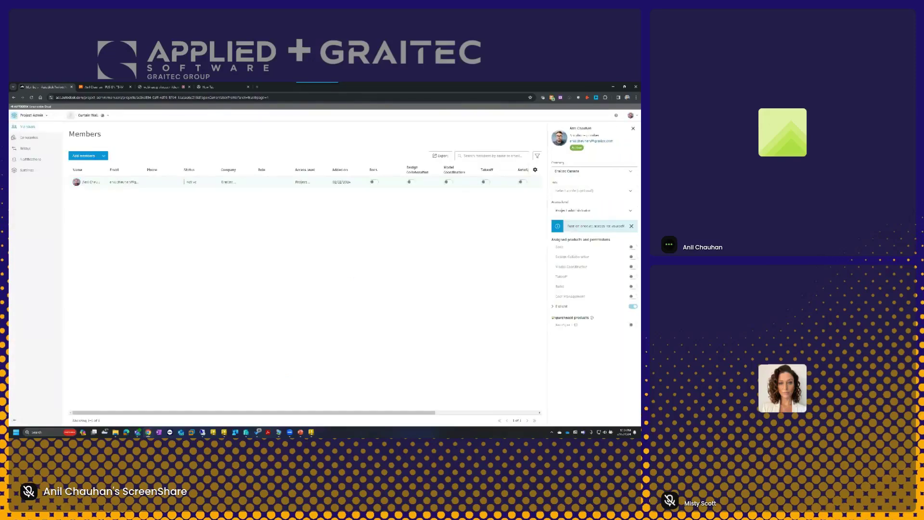
Step: Check the options for adding members, and give the existing project member access to Docs and Design Collaboration
click(103, 156)
click(158, 220)
click(376, 183)
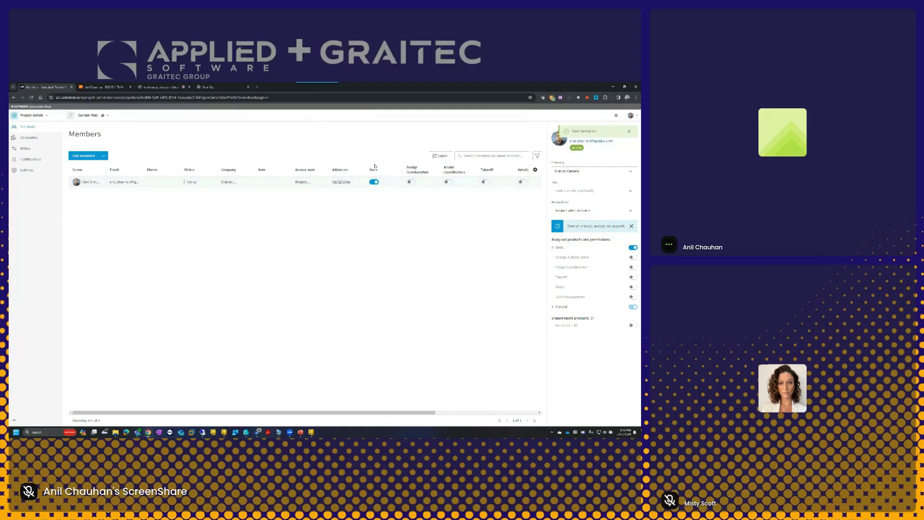
click(410, 183)
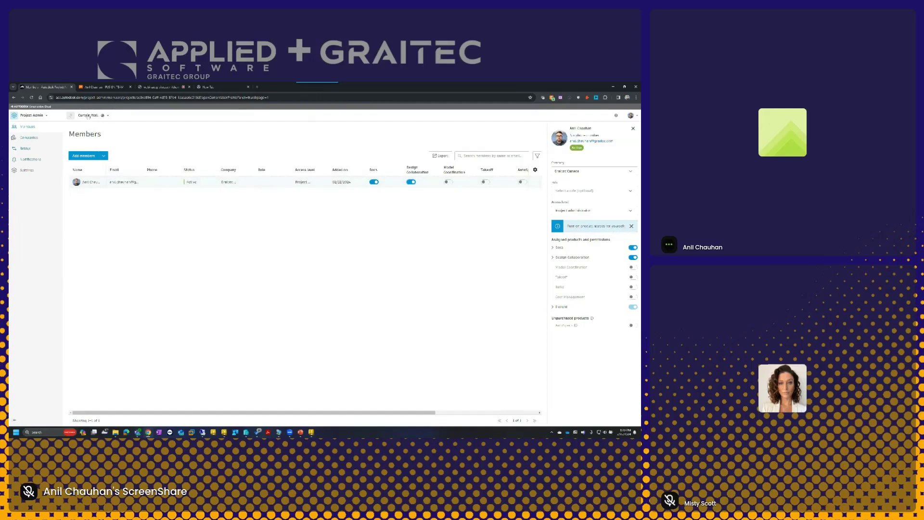
Step: Search the project list for "curta" and select the Curtain Wall project
click(89, 116)
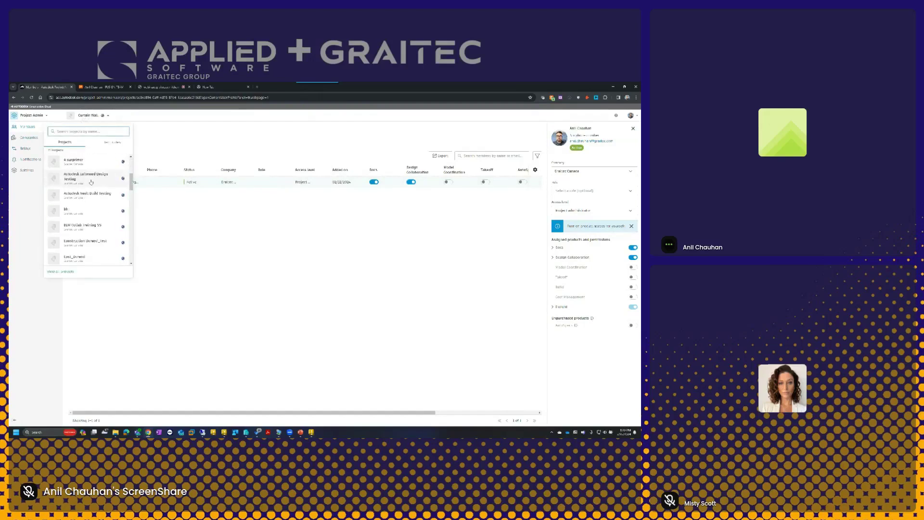
text(curta)
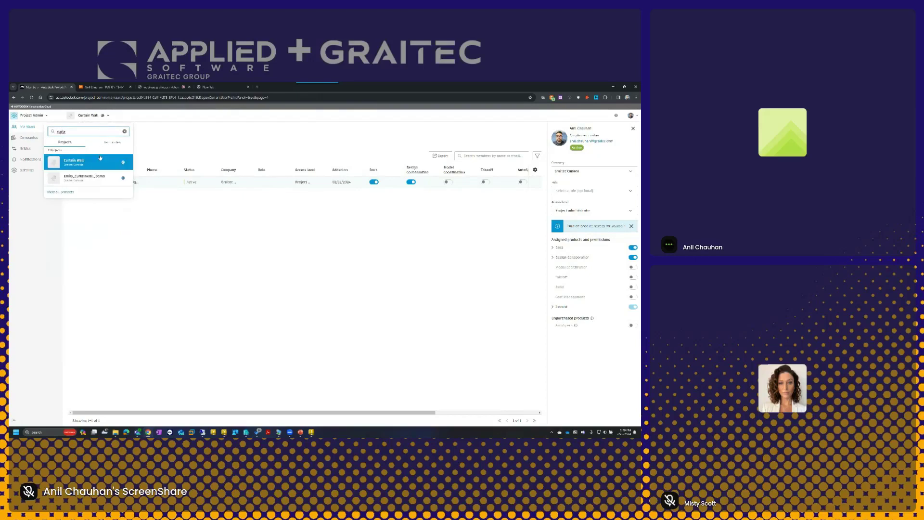
click(77, 162)
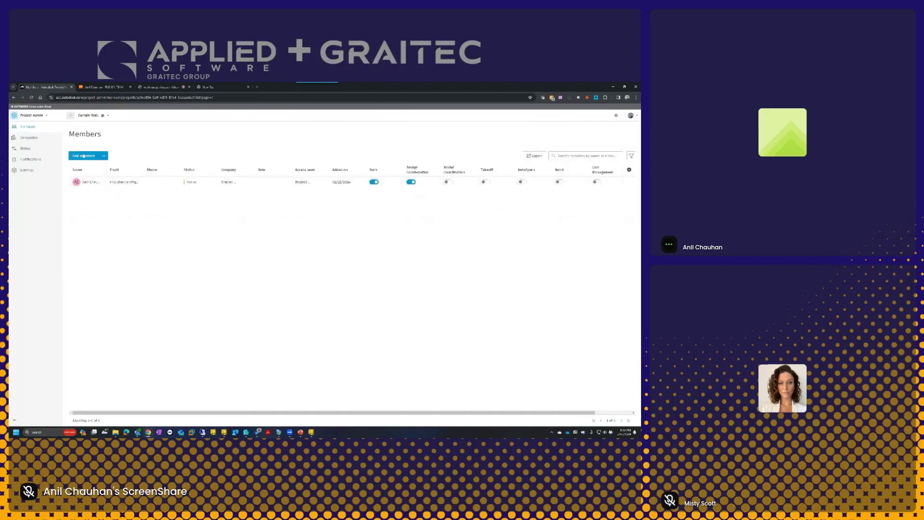
Step: Return to My Home and open the Curtain Wall project's files in Docs from the project list
click(33, 117)
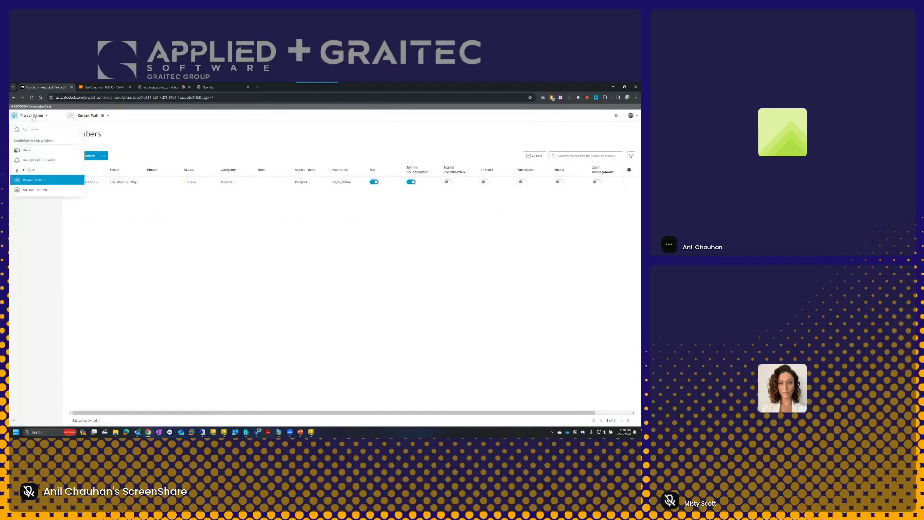
click(33, 131)
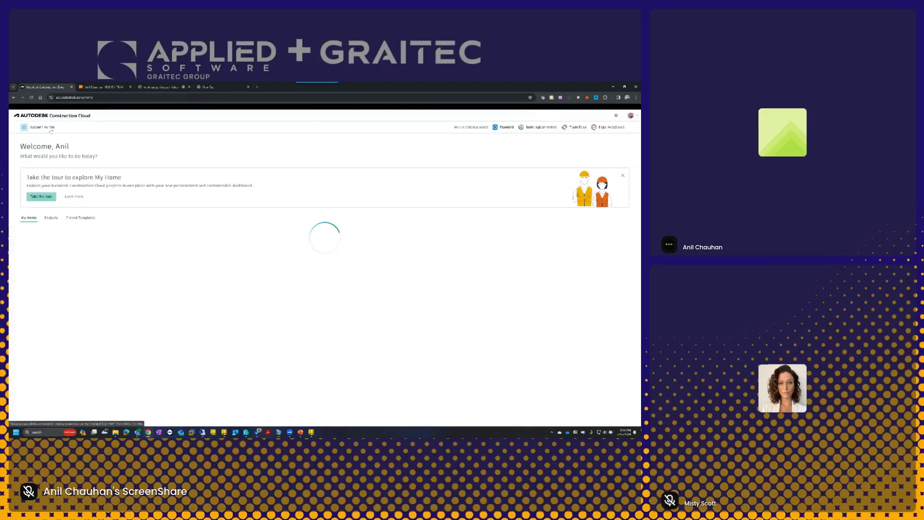
click(51, 217)
click(98, 224)
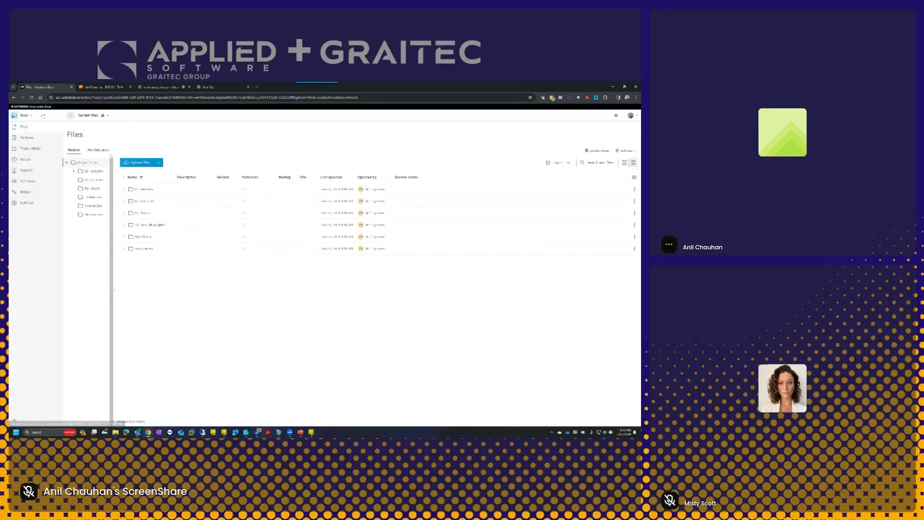
click(29, 126)
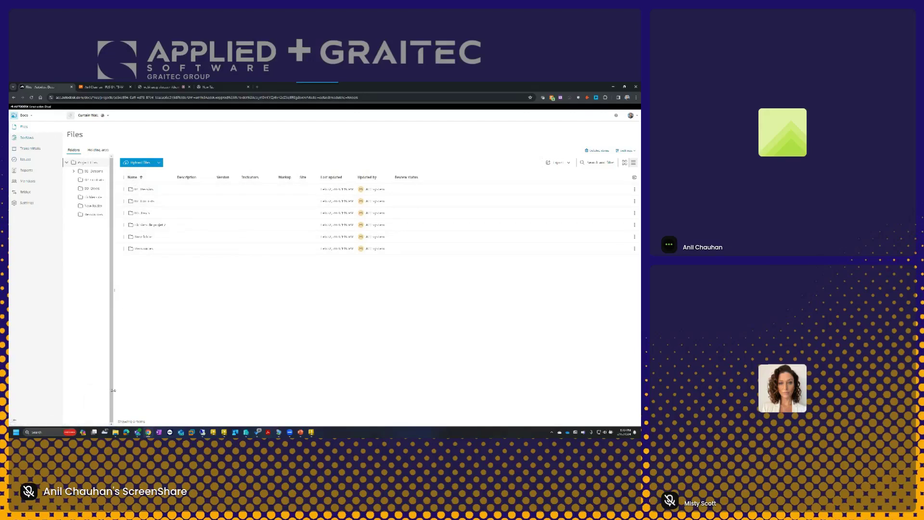
Step: Browse the Autodesk Docs drive in File Explorer to the sandbox project's Project Files under Graitec Canada, and minimize the window
click(117, 433)
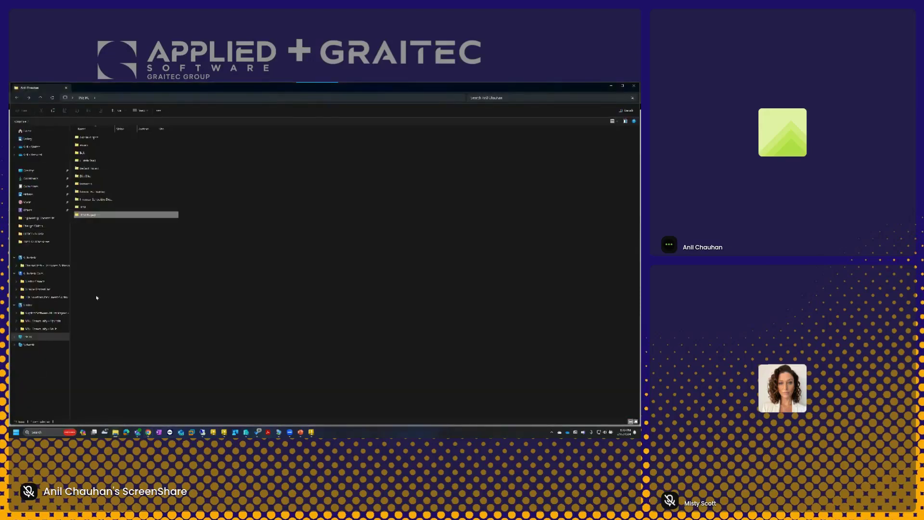
click(33, 274)
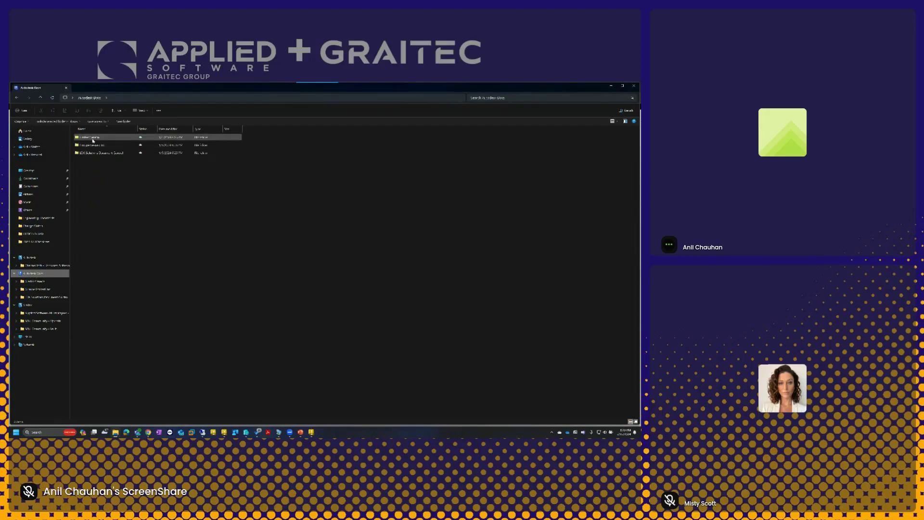
click(88, 139)
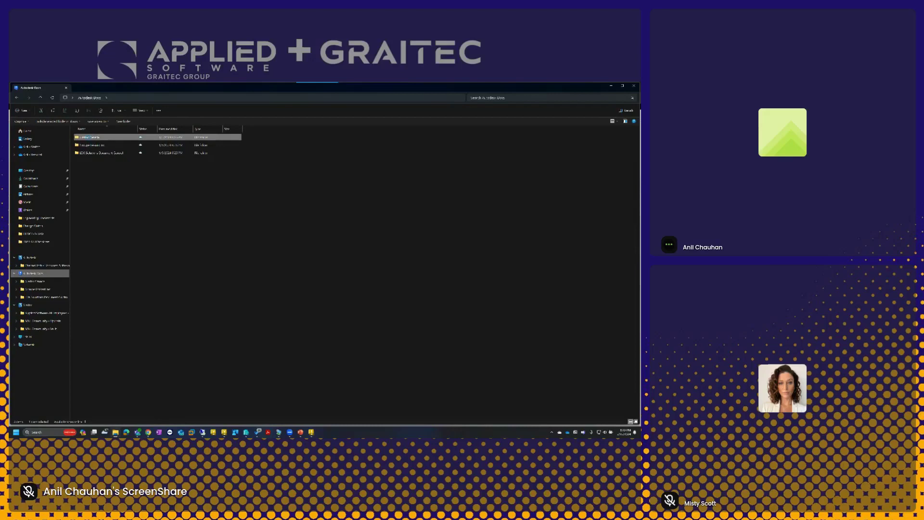
double_click(89, 139)
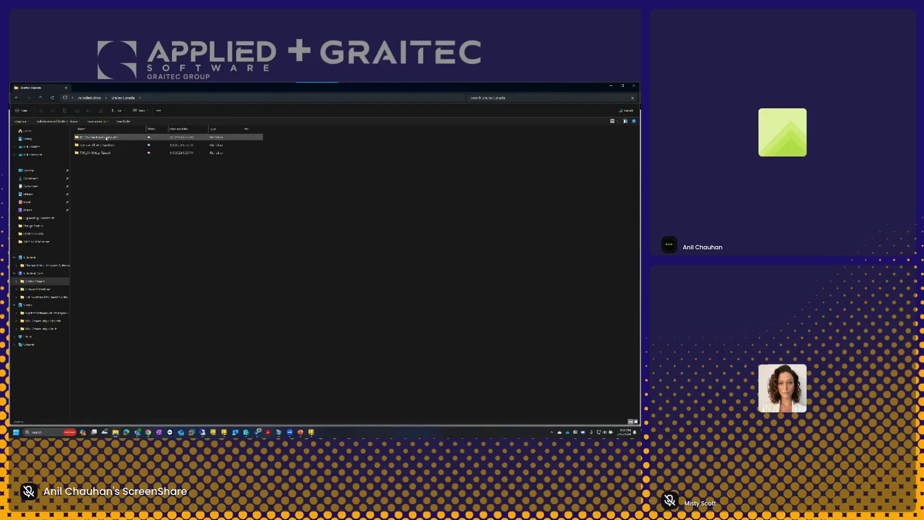
double_click(110, 138)
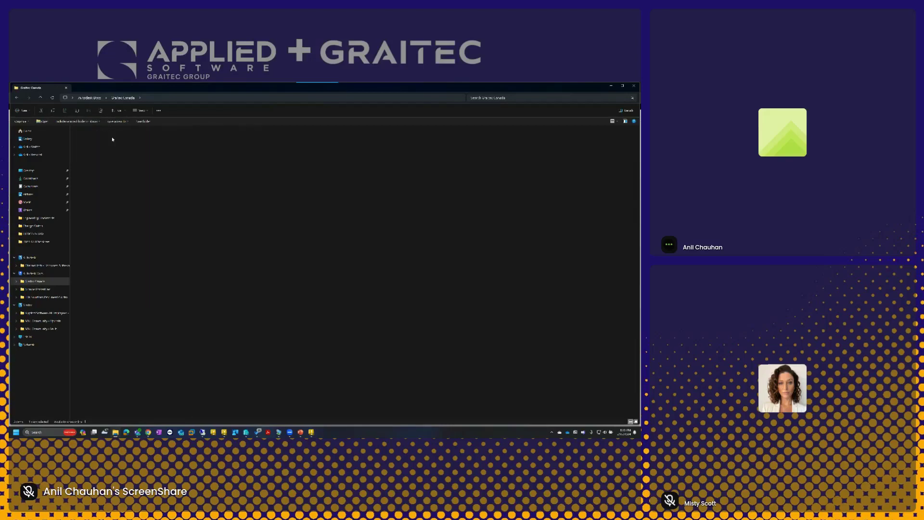
double_click(107, 139)
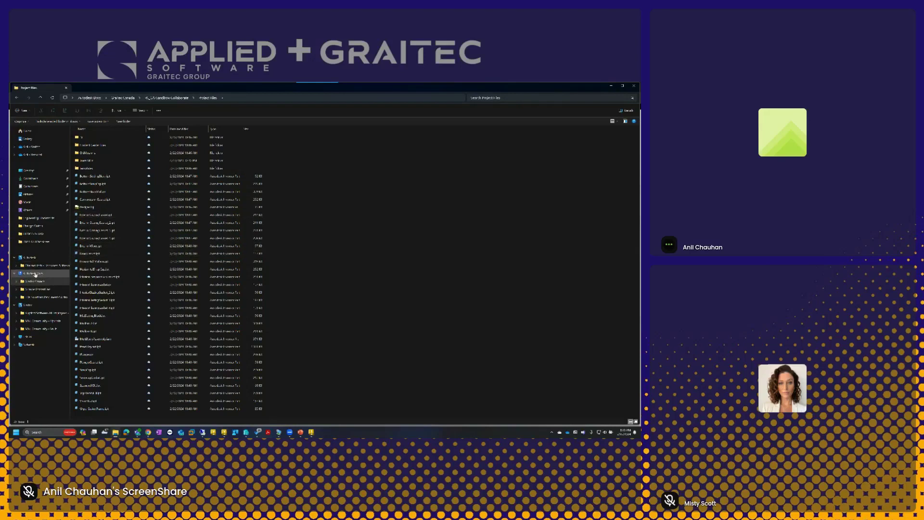
click(612, 87)
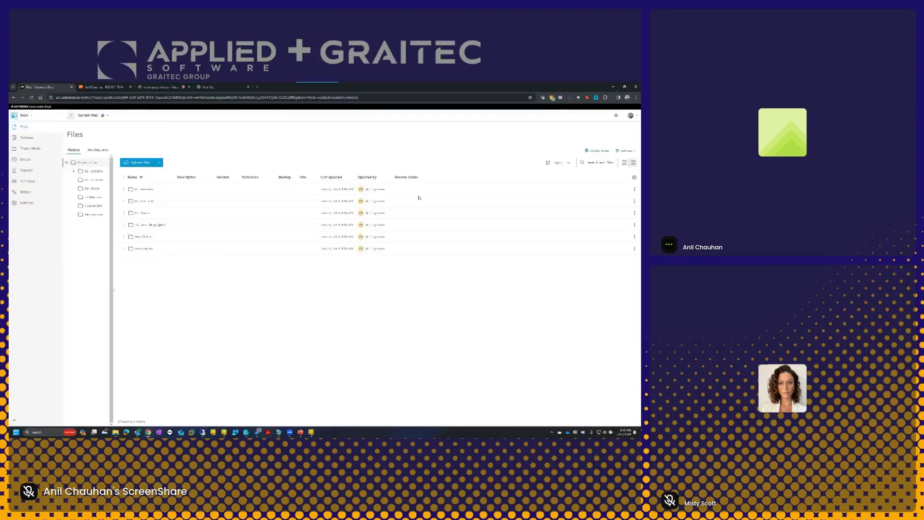
Step: Switch to Vault Professional and collapse the Inventor to Generative Design Demo Dataset Package folder under Designs
click(613, 86)
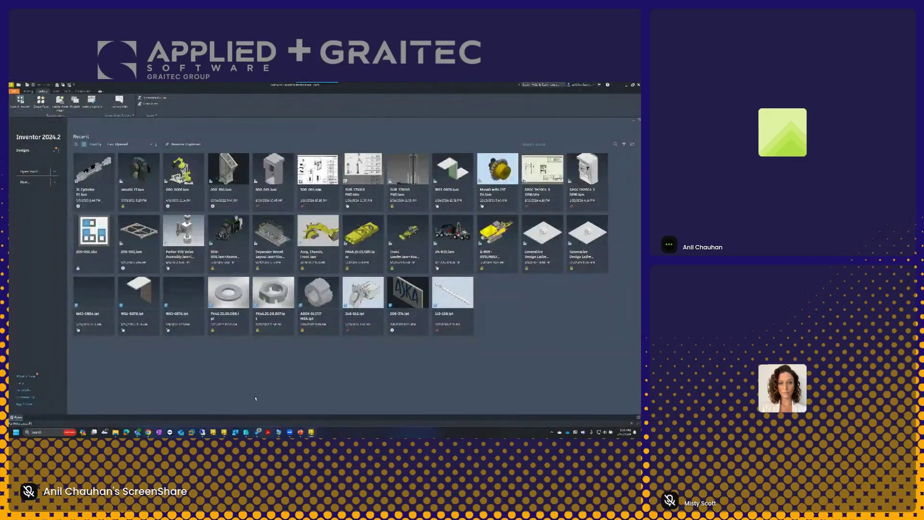
click(224, 432)
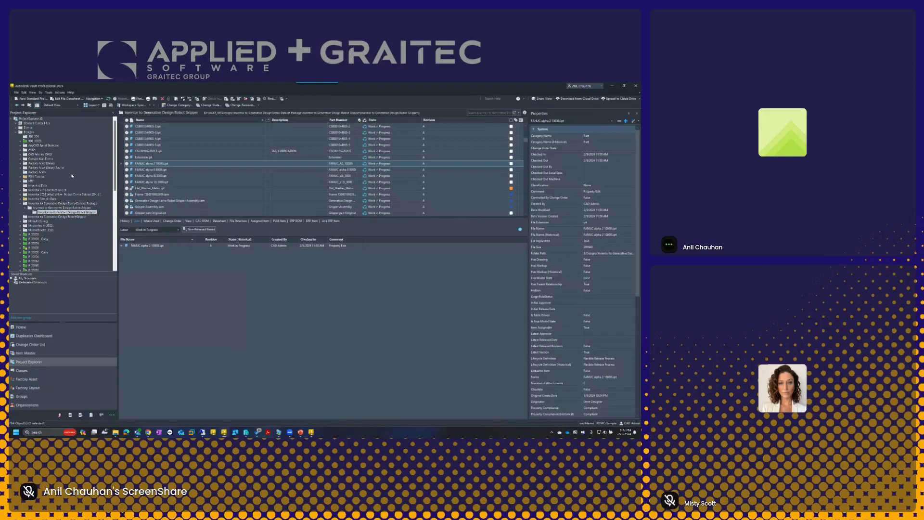
click(49, 93)
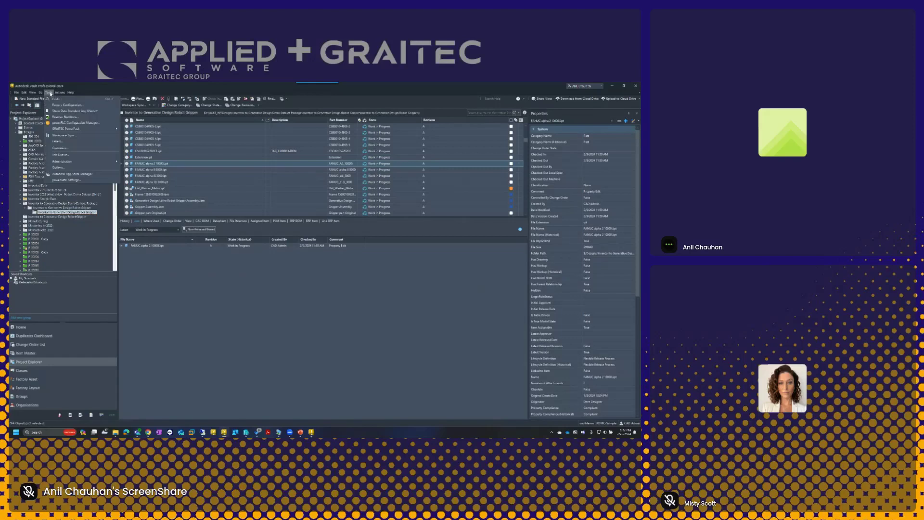
click(93, 257)
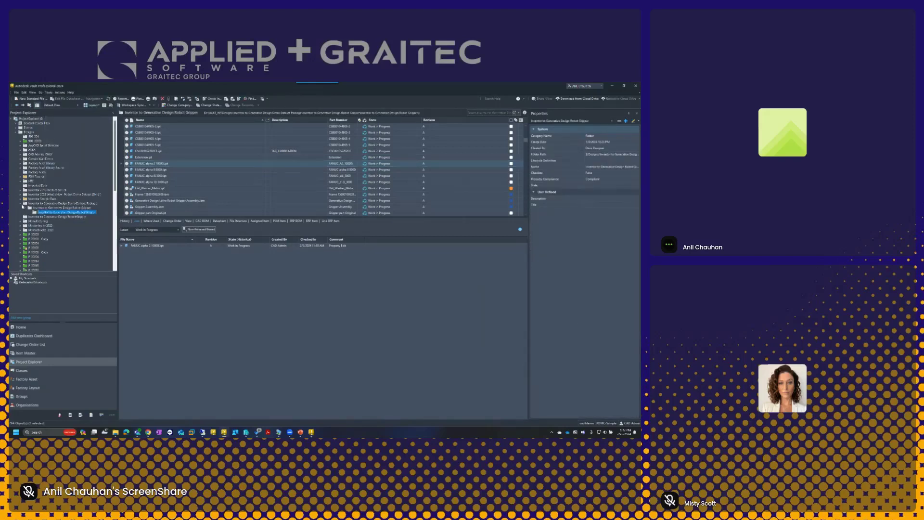
click(21, 204)
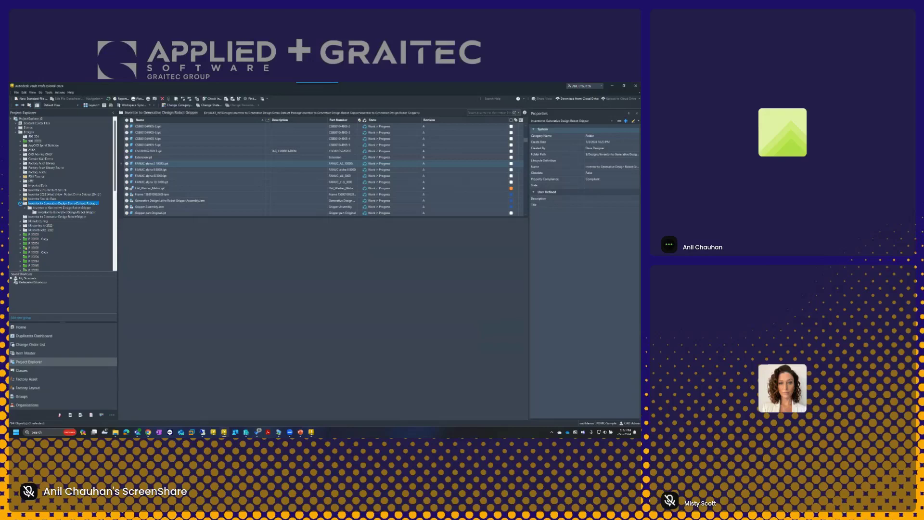
click(21, 204)
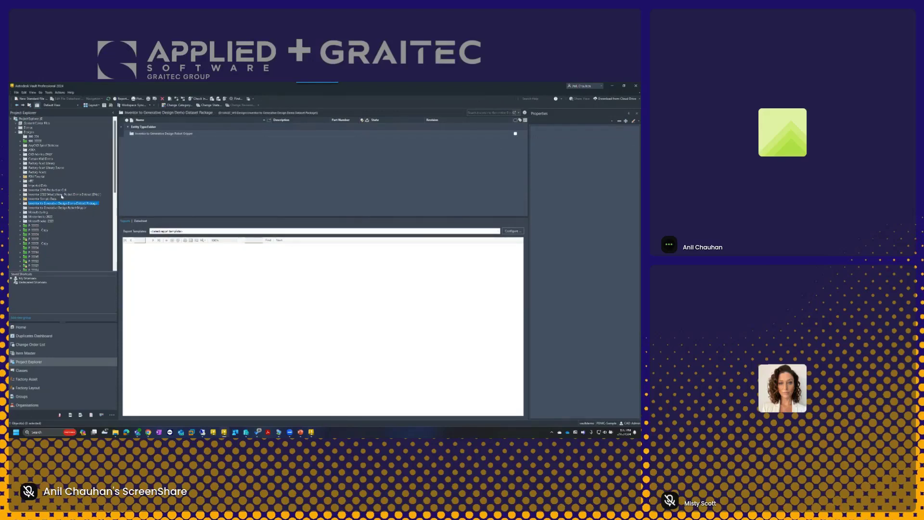
Step: Open the cloud drive mapping configuration from the collaboration settings in Vault Settings
click(48, 92)
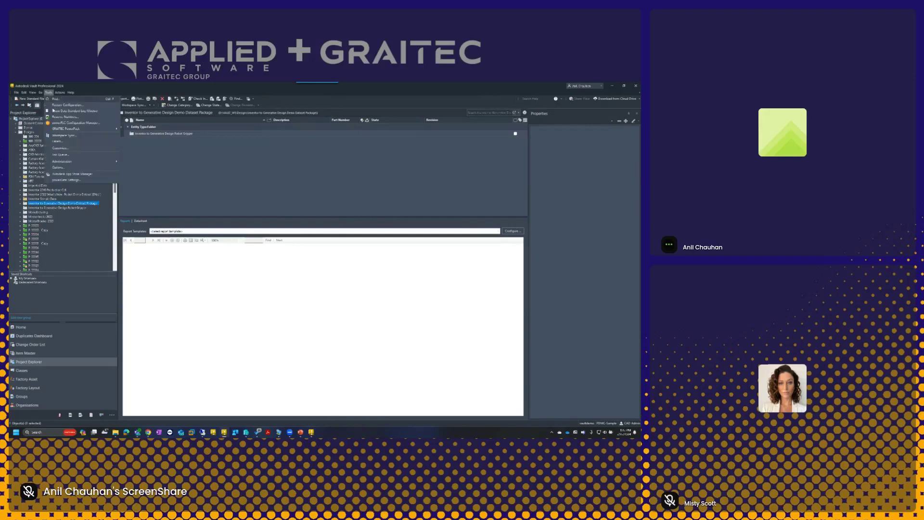
mouse_move(81, 163)
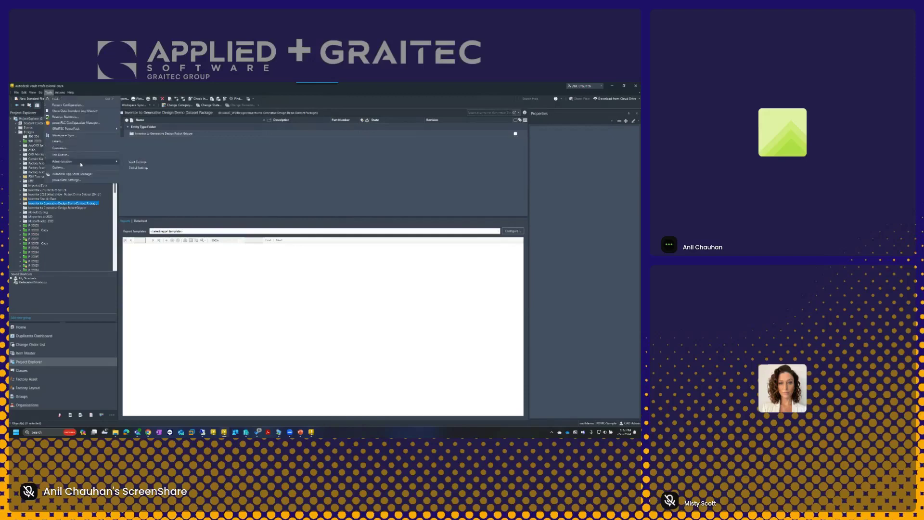
click(136, 162)
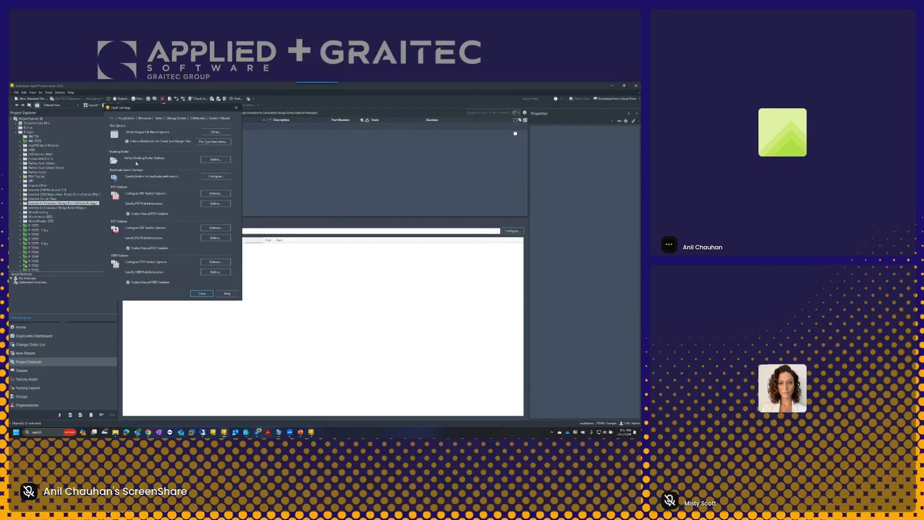
click(193, 119)
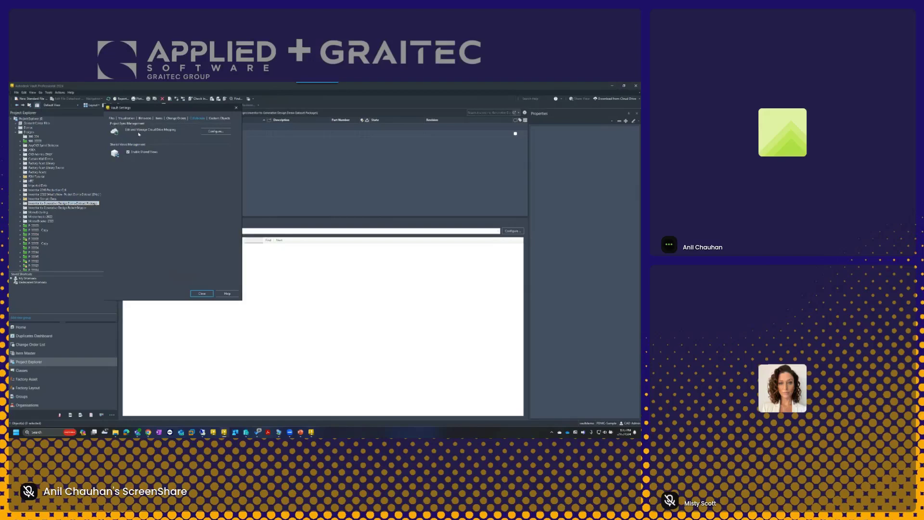
click(213, 133)
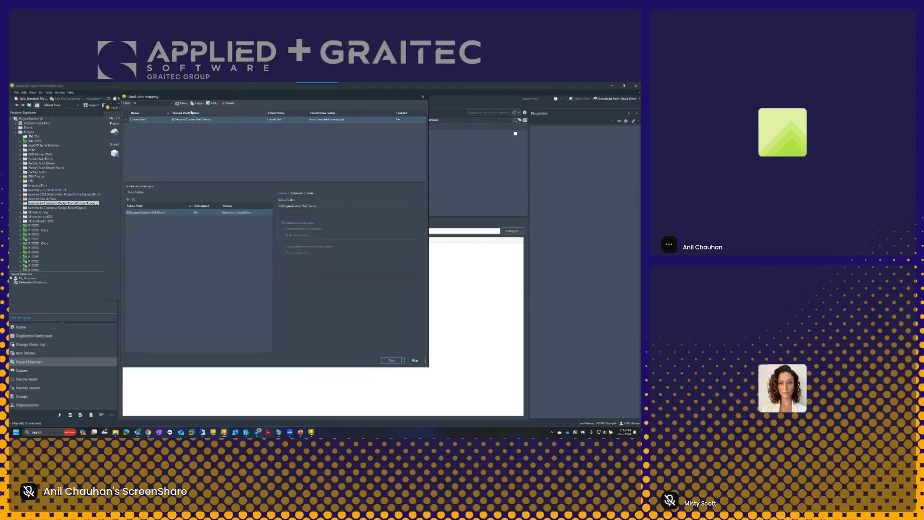
drag(159, 100, 169, 118)
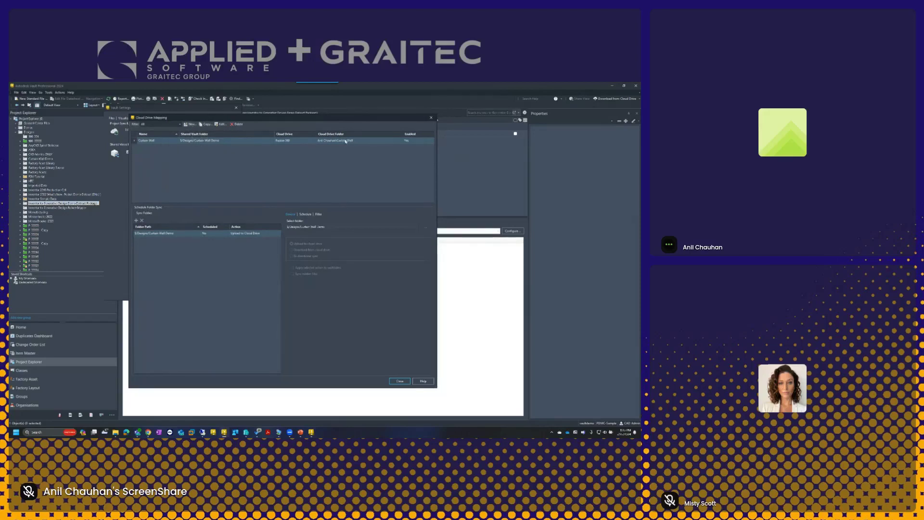
Step: Start a new cloud drive mapping definition, name it, and assign a P-numbered project folder under Designs as its Vault folder
click(191, 124)
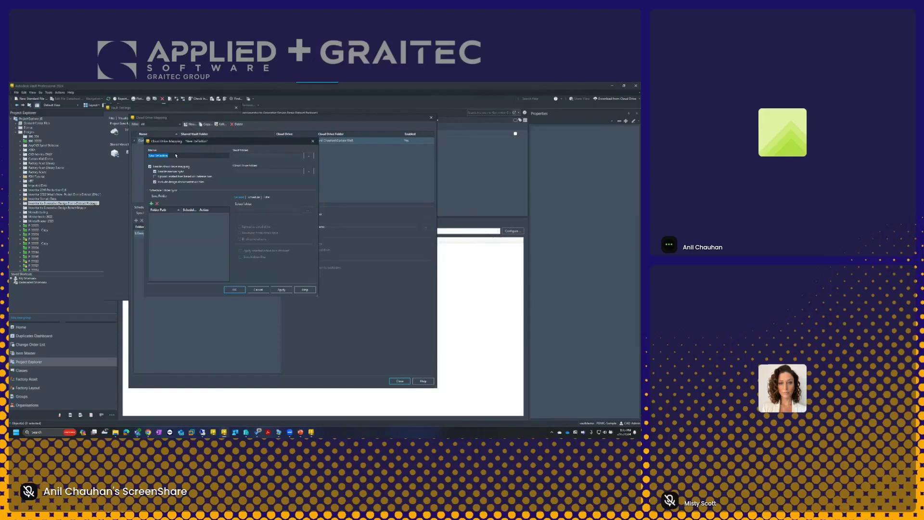
key(BackSpace)
drag(182, 143, 167, 132)
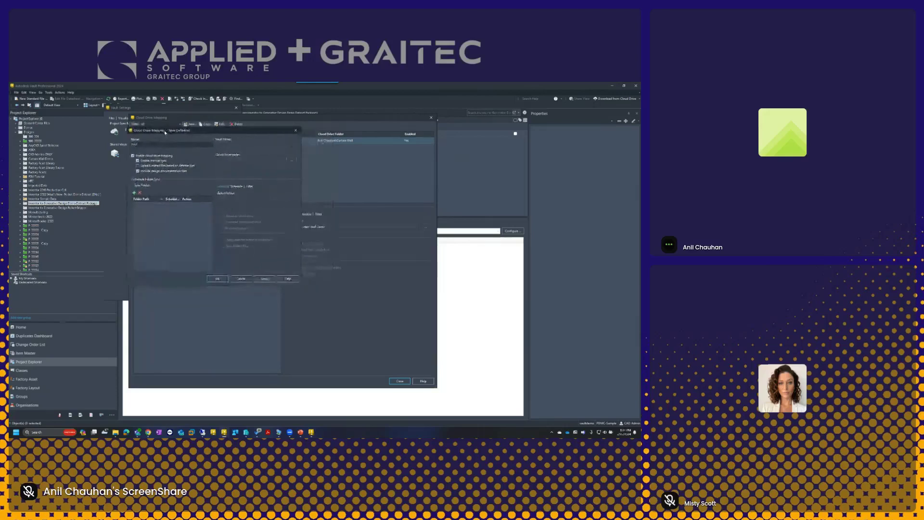
click(293, 147)
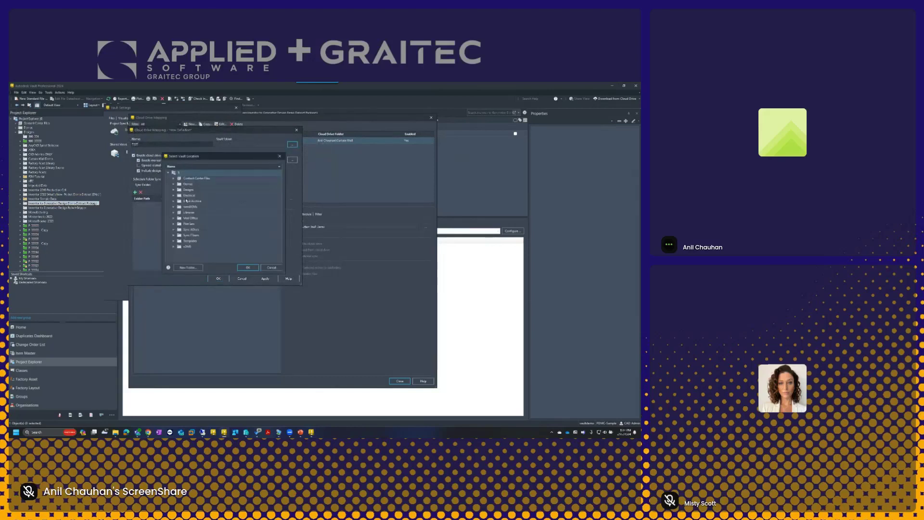
click(174, 190)
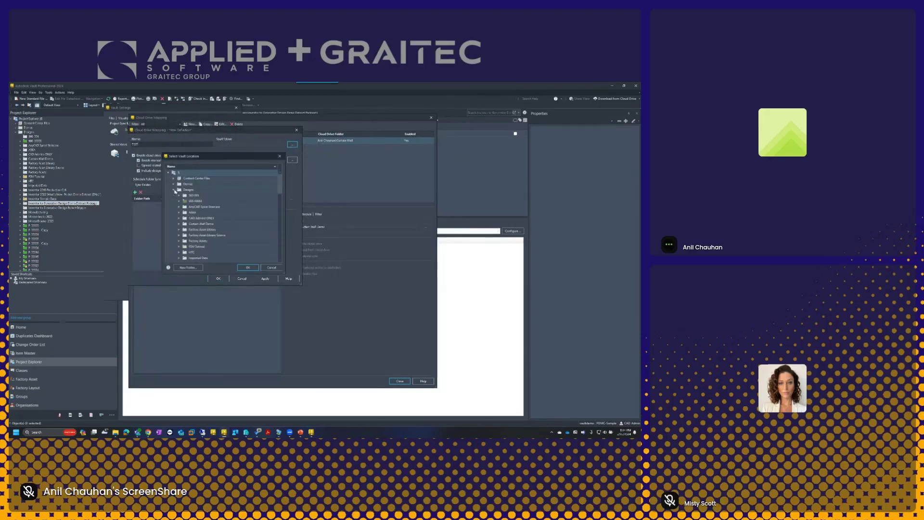
click(201, 224)
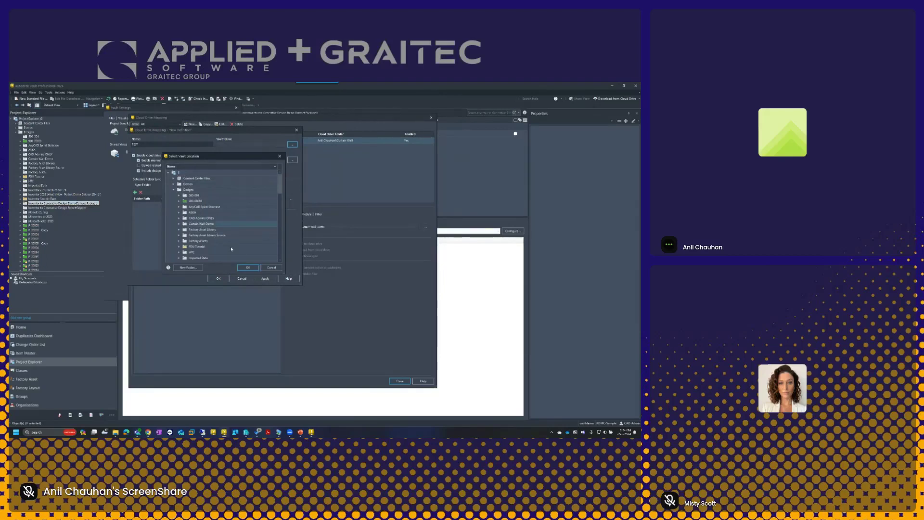
scroll(201, 222, down, 7)
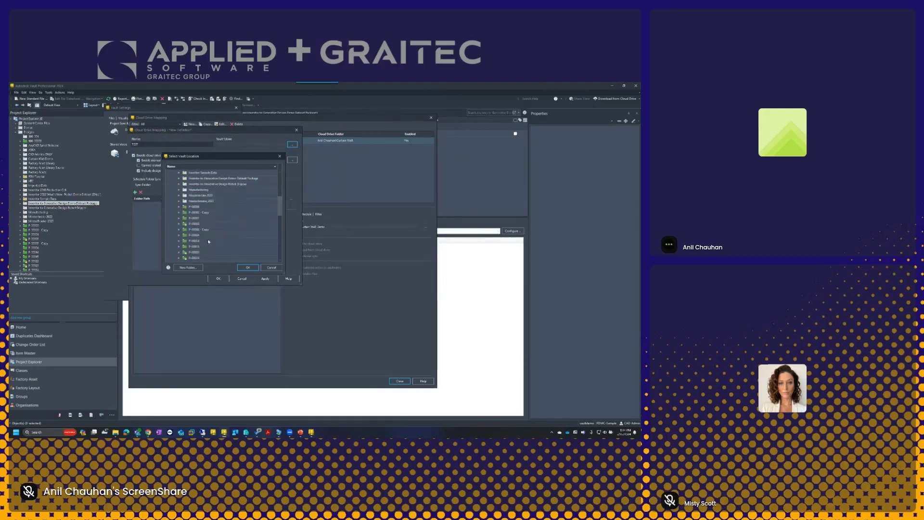
click(198, 225)
click(246, 267)
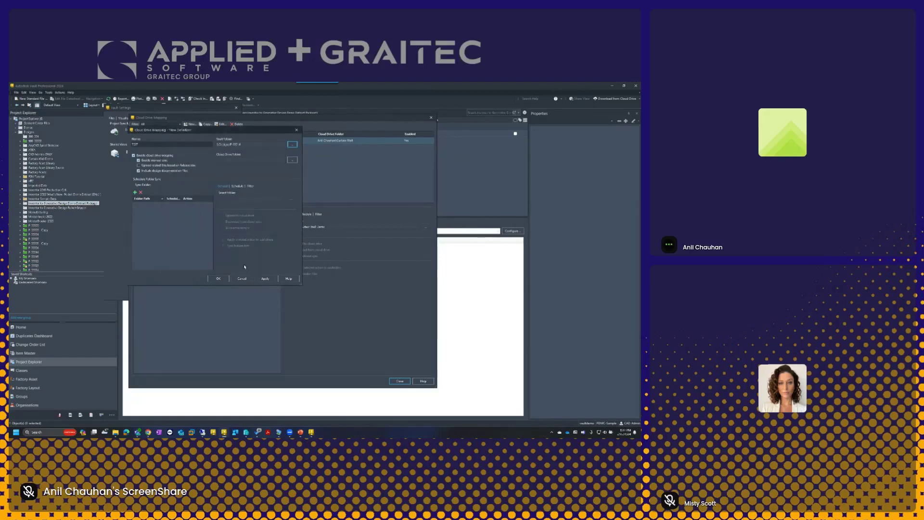
Step: Set the mapping's cloud drive folder to the ACC Sandbox project's Project Files folder under Graitec Canada in Autodesk Docs
click(293, 160)
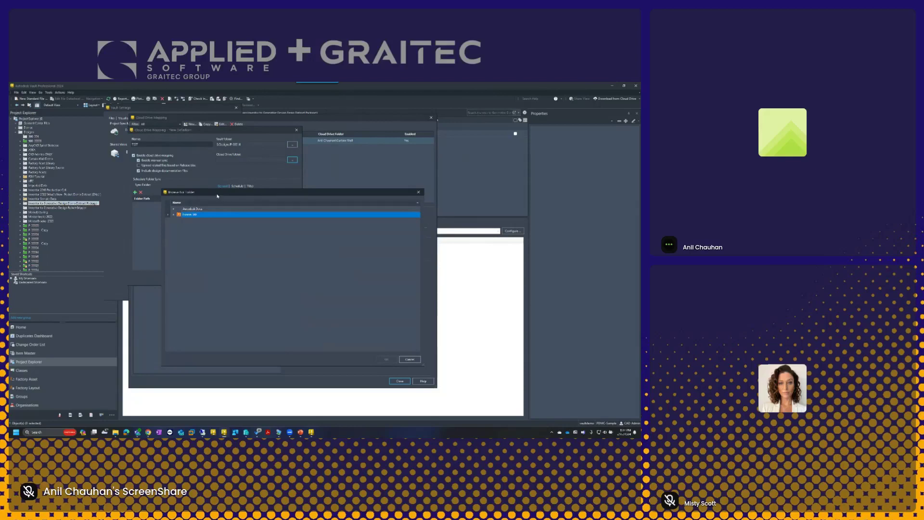
drag(219, 192, 185, 150)
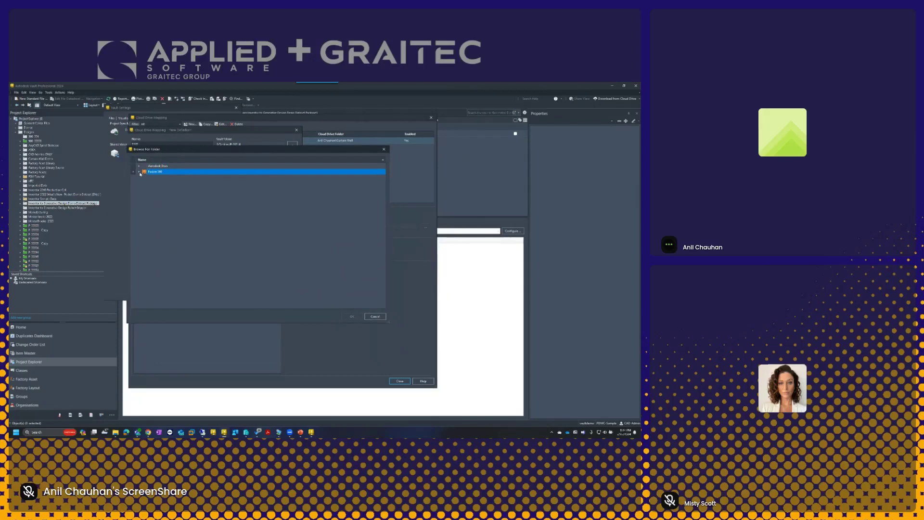
click(139, 167)
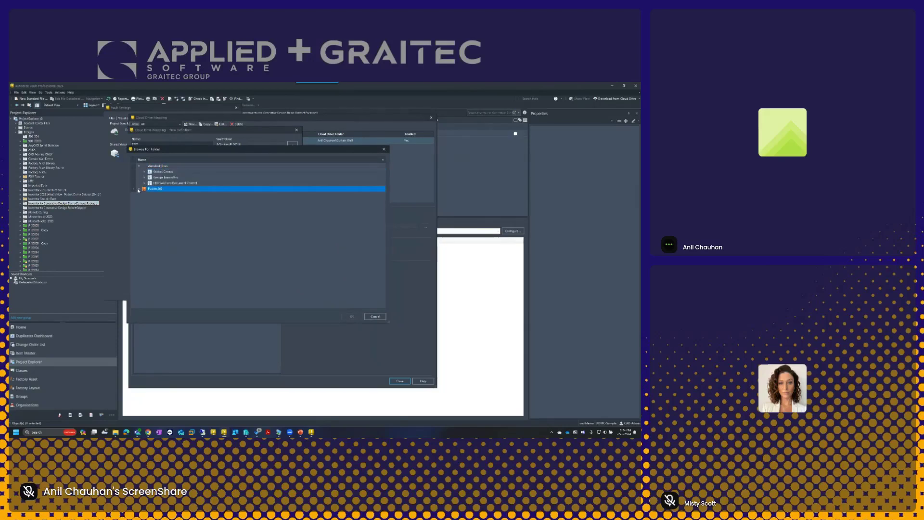
click(139, 189)
click(144, 172)
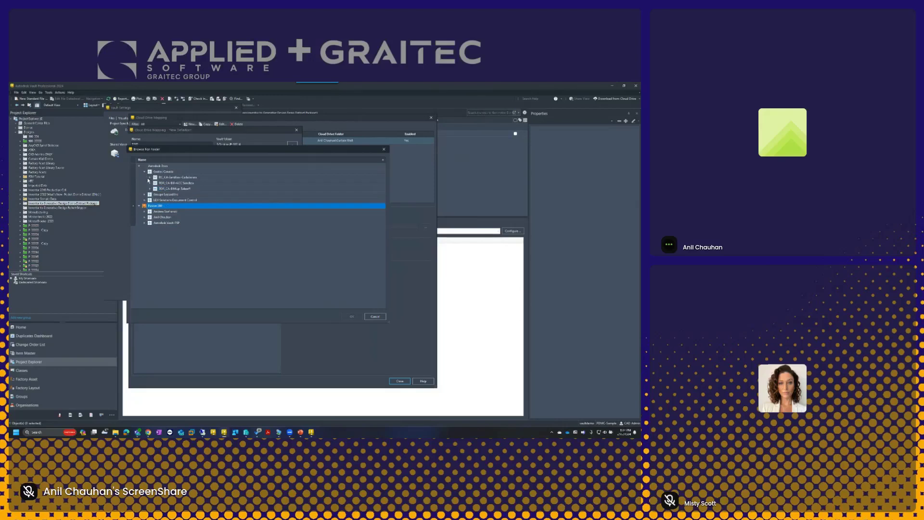
click(150, 183)
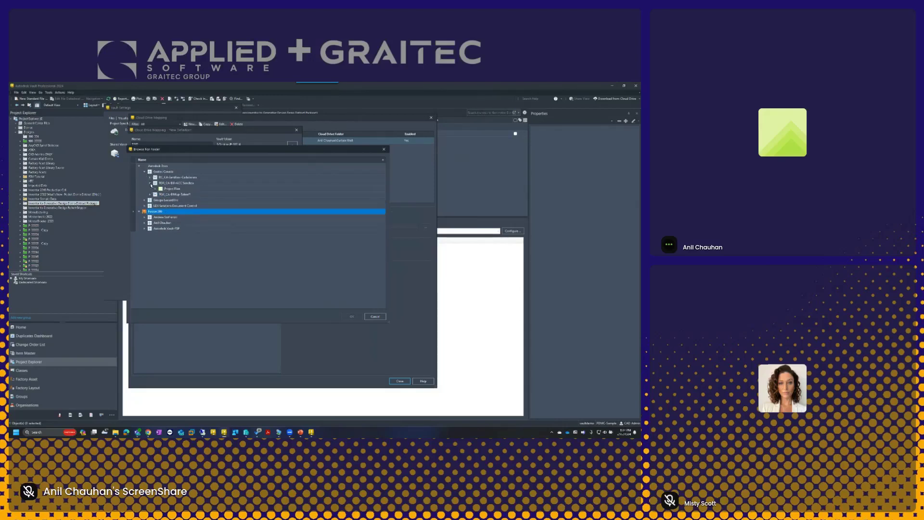
click(156, 189)
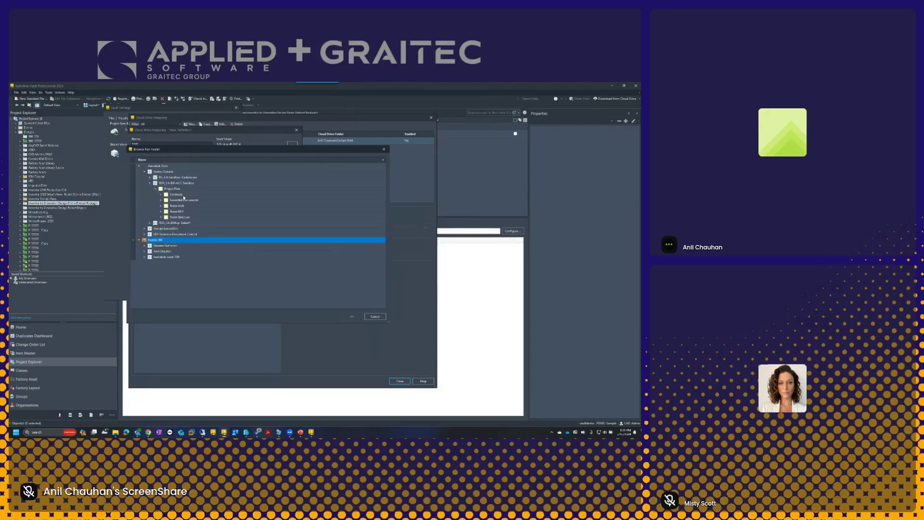
click(174, 188)
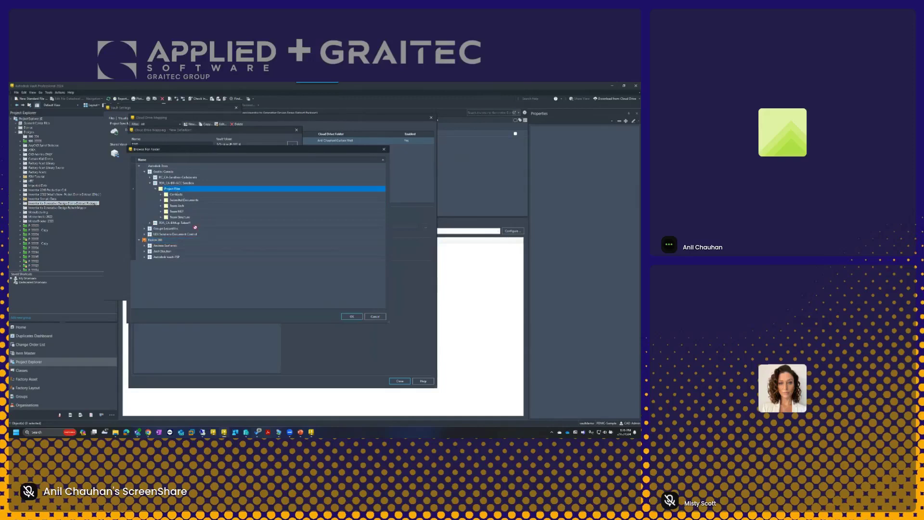
click(352, 317)
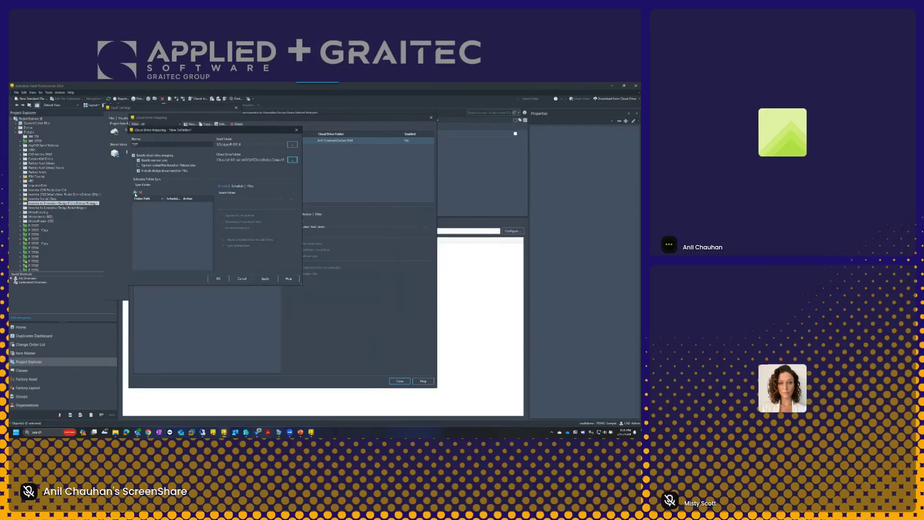
Step: Add a scheduled folder sync for a top-level Vault folder, uploading to the cloud drive and applying the selected action to subfolders
click(136, 193)
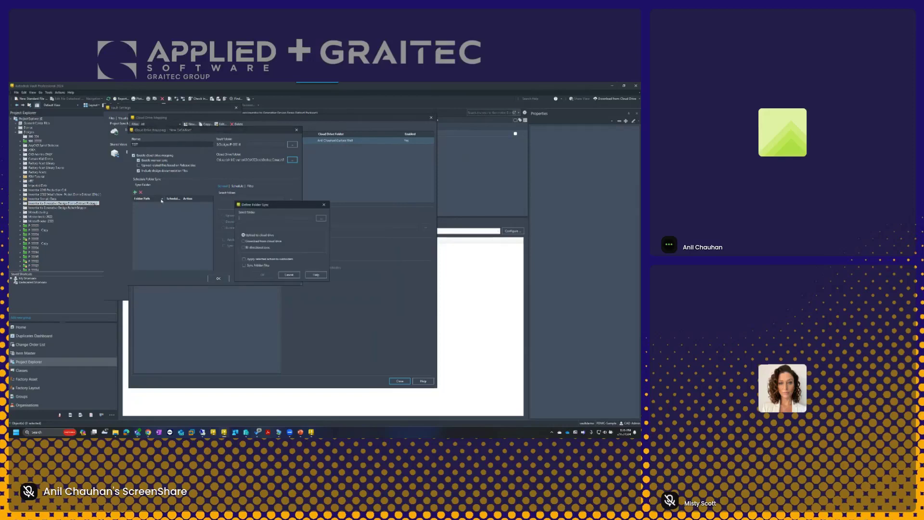
drag(272, 207, 193, 209)
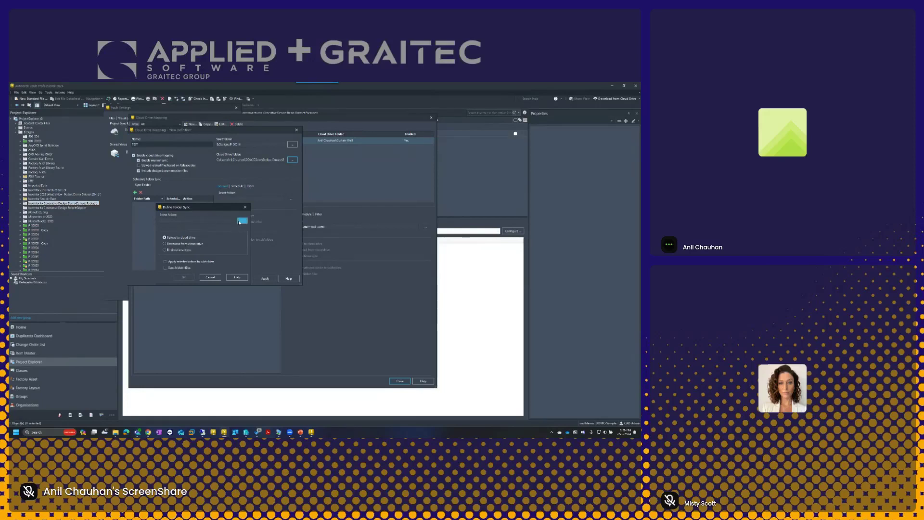
click(240, 222)
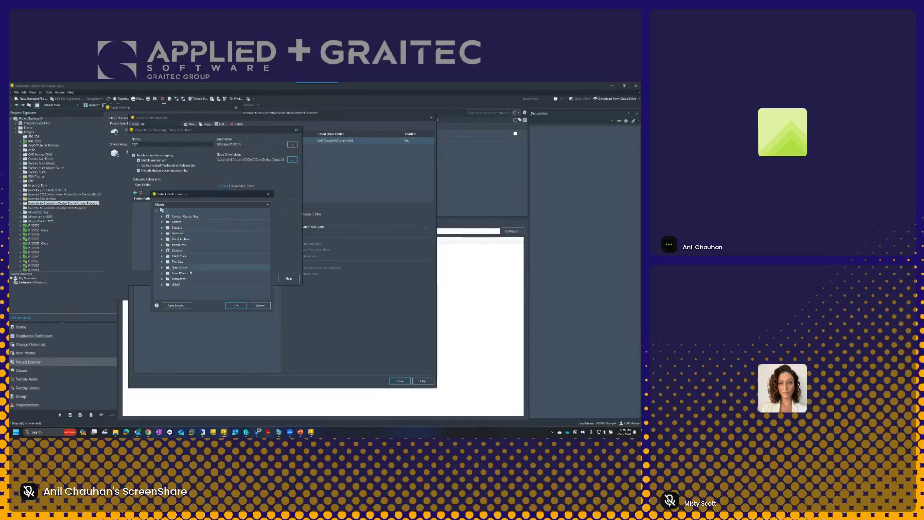
click(180, 268)
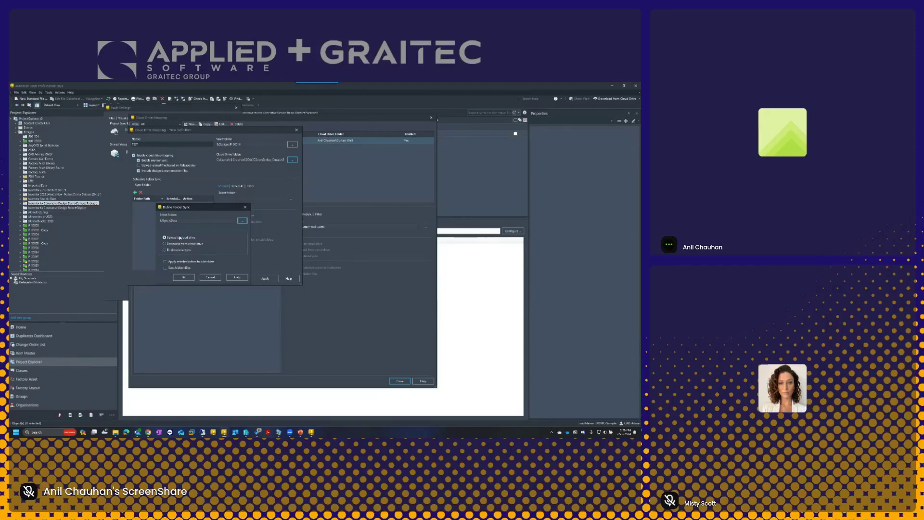
drag(182, 208, 171, 190)
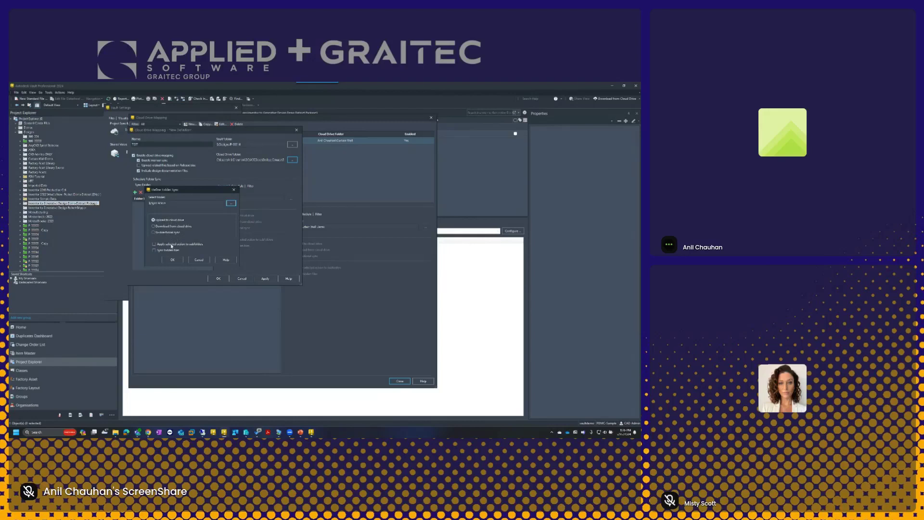
click(169, 244)
click(177, 261)
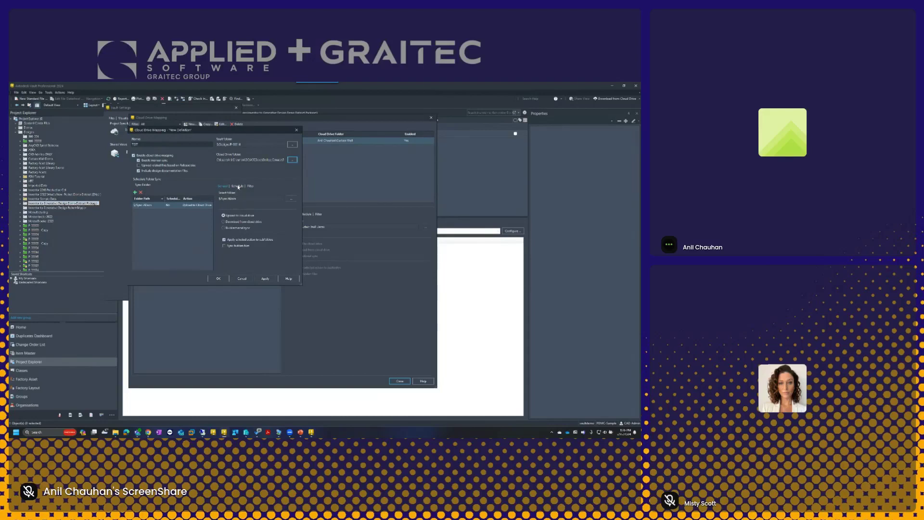
Step: Try a daily synchronization schedule for the sync folder, and set the schedule back to None
click(238, 185)
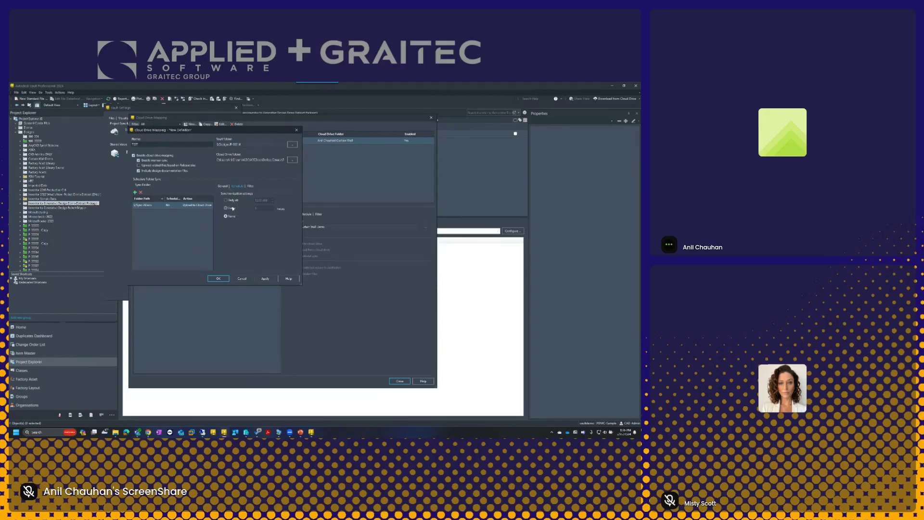
click(231, 200)
click(226, 217)
Step: Try a filter criterion on the State property for the scheduled folder sync, and remove that criterion
click(252, 186)
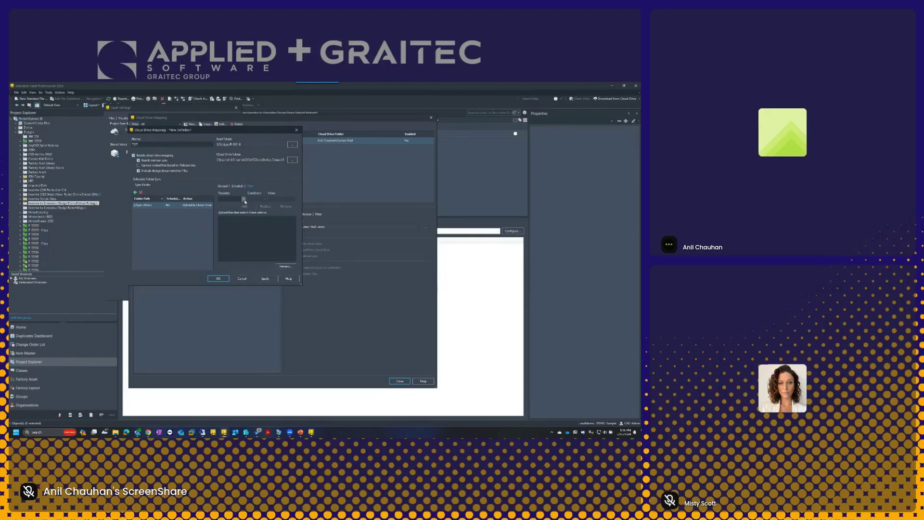
click(244, 201)
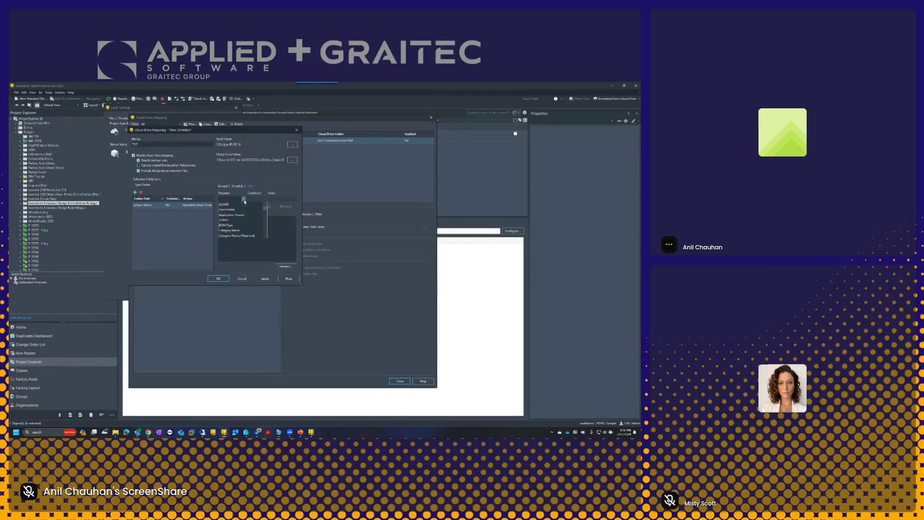
scroll(236, 218, down, 10)
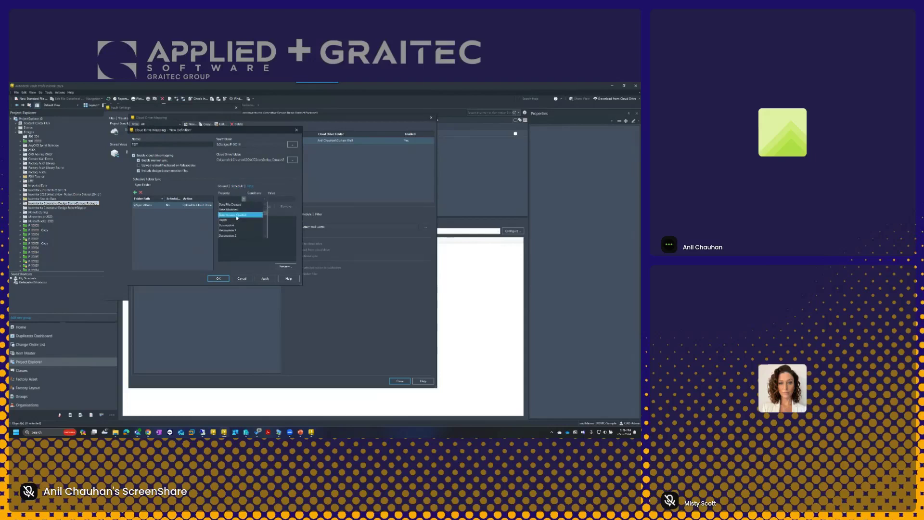
scroll(237, 220, down, 3)
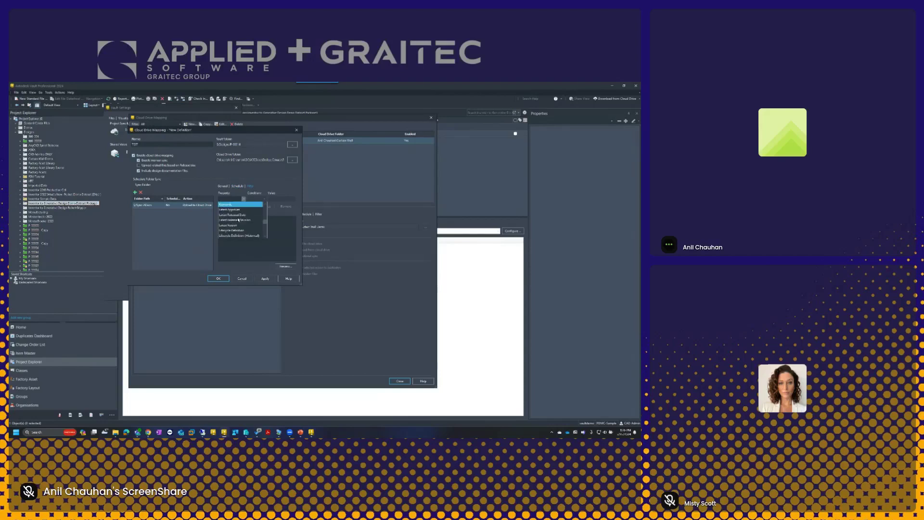
scroll(238, 221, down, 6)
scroll(240, 221, up, 1)
scroll(239, 221, down, 2)
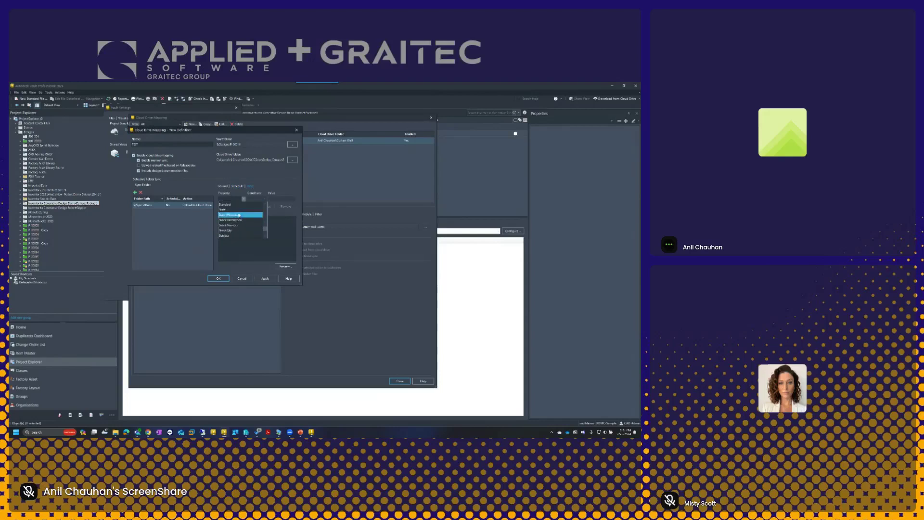
click(238, 210)
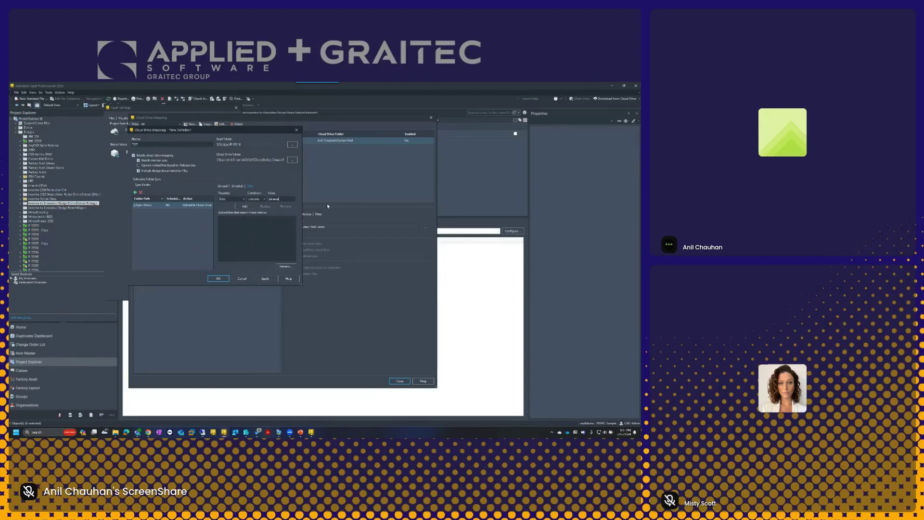
click(246, 206)
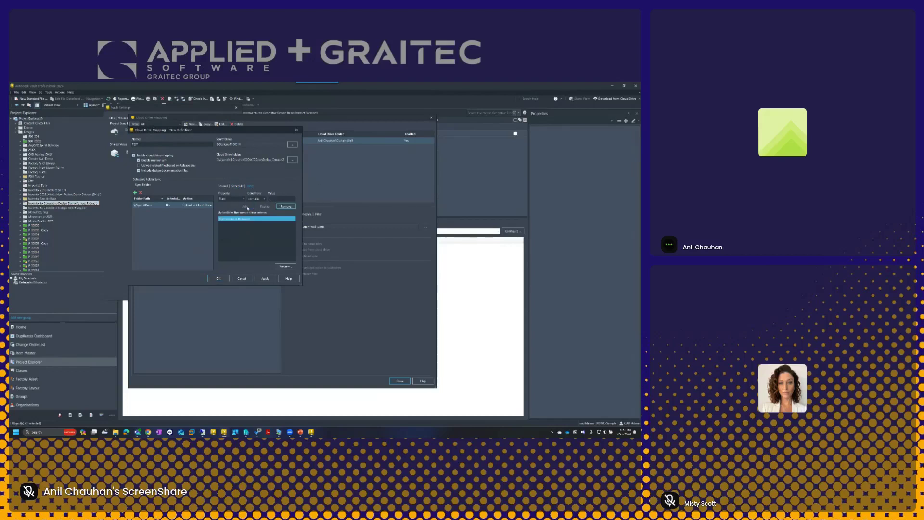
click(285, 206)
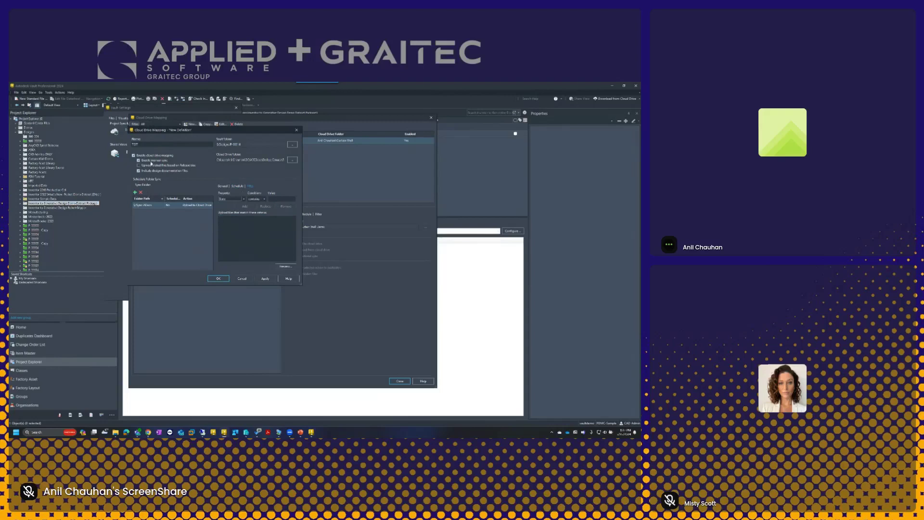
Step: Apply and save the new cloud drive mapping definition, and close the mapping configuration and Vault Settings
click(272, 279)
click(218, 279)
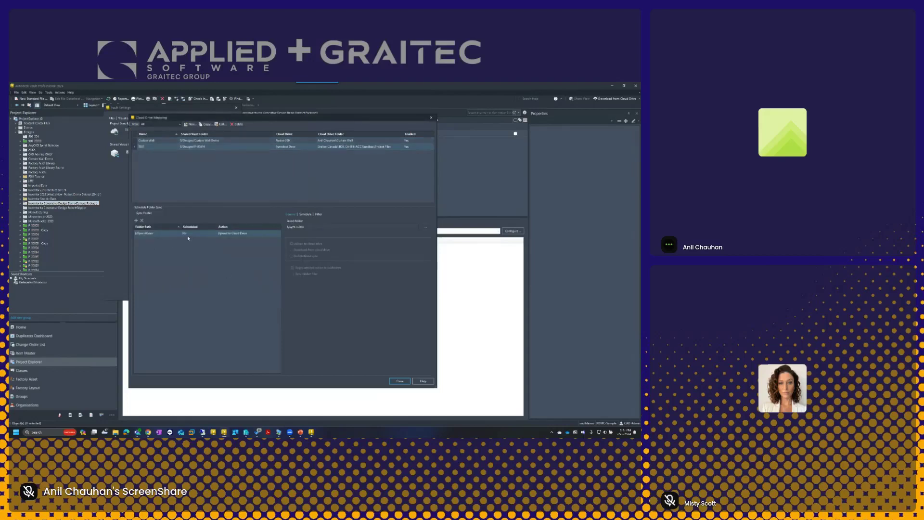
click(400, 381)
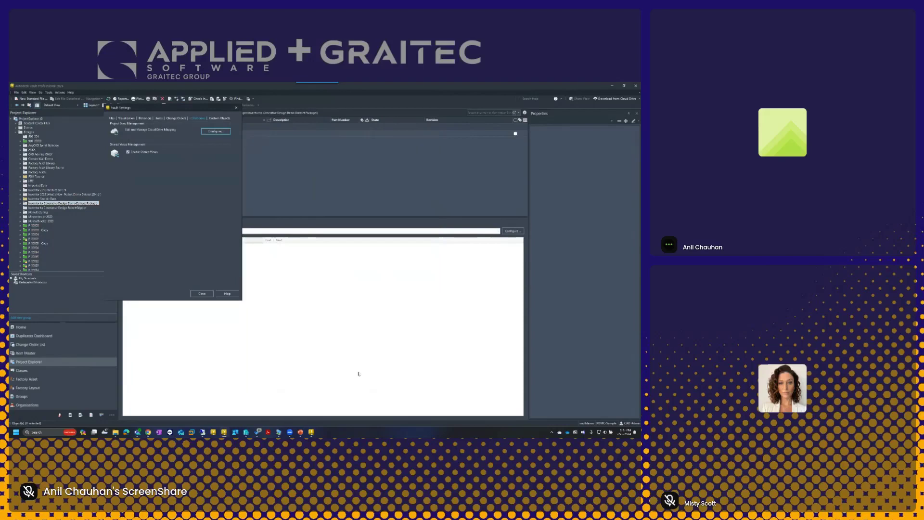
click(204, 294)
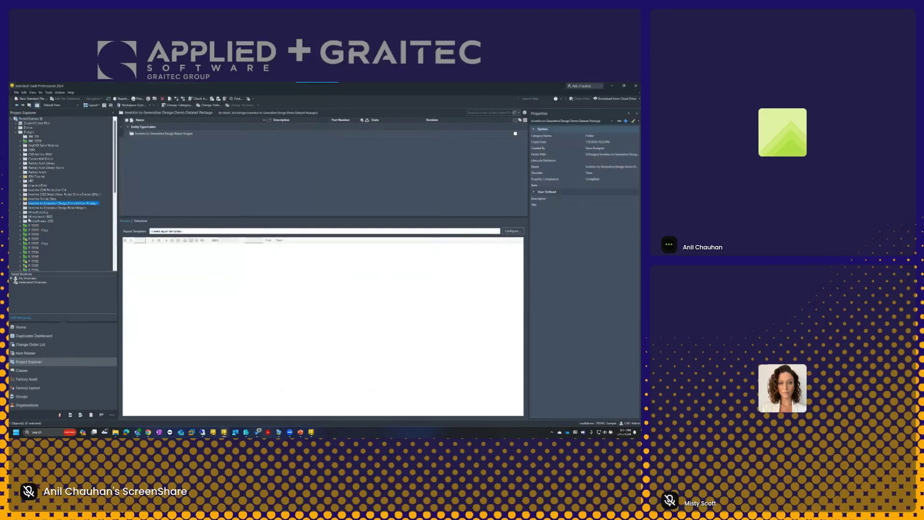
Step: Open the CAD subfolder of the mapped P-numbered project folder under Designs
click(23, 257)
click(35, 257)
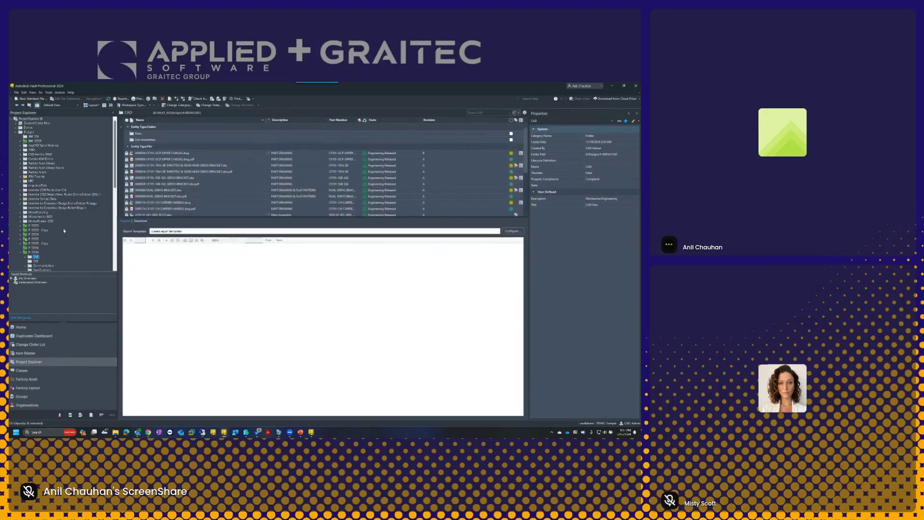
click(25, 257)
click(40, 261)
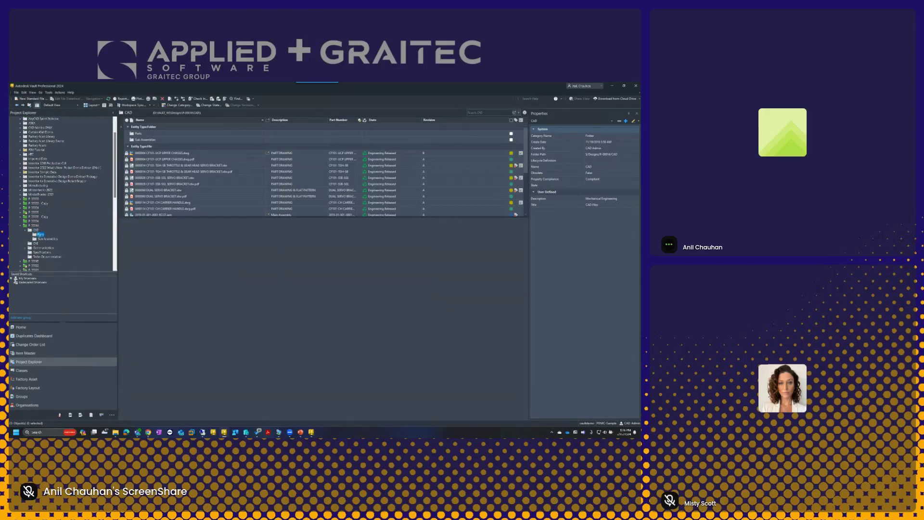
click(35, 231)
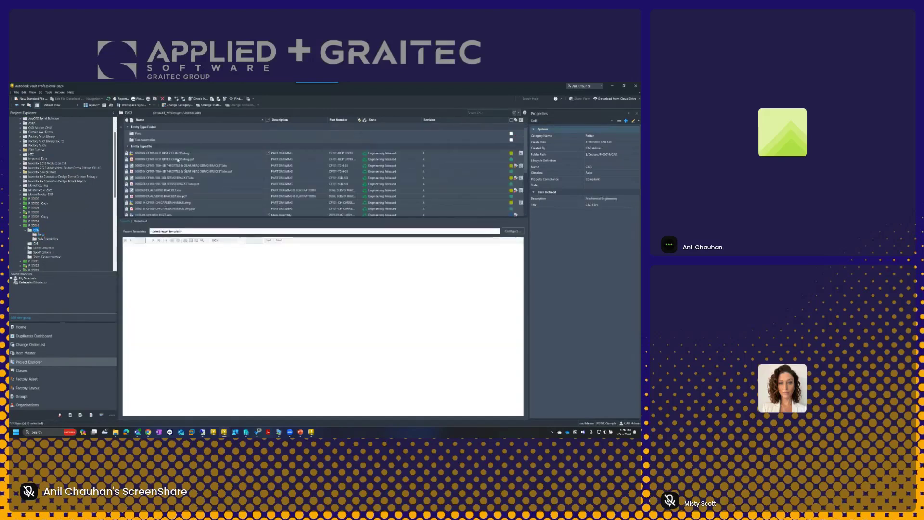
scroll(184, 188, down, 2)
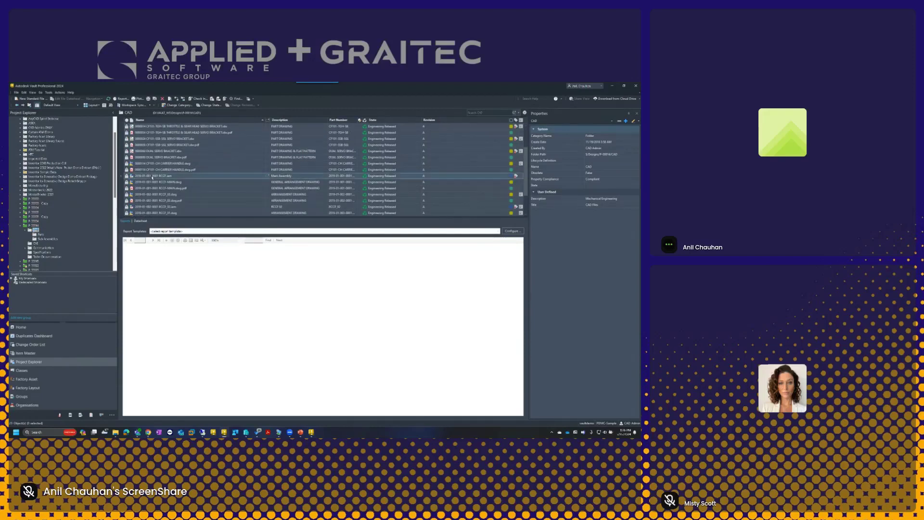
Step: Show the RCCT_02 assembly's version history and upload the assembly to the mapped Autodesk Docs ACC Sandbox Project Files folder
click(154, 176)
click(166, 207)
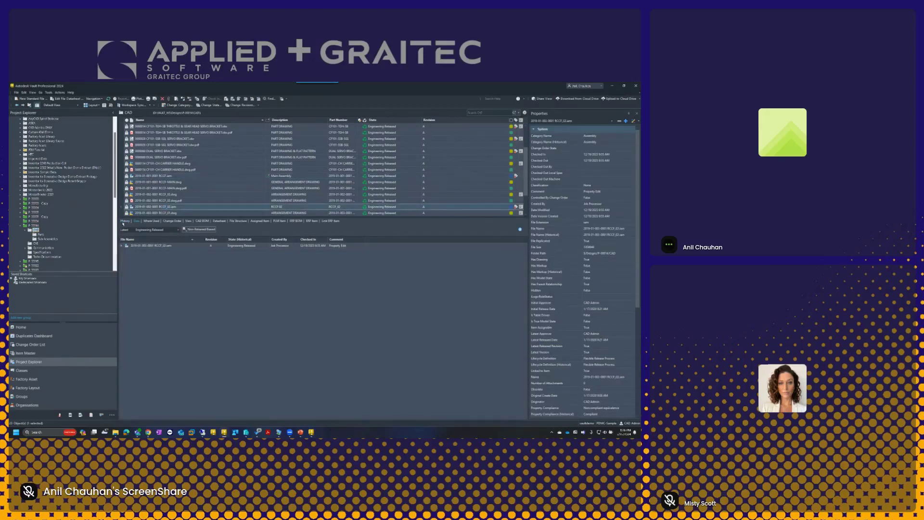
click(125, 221)
scroll(167, 206, down, 1)
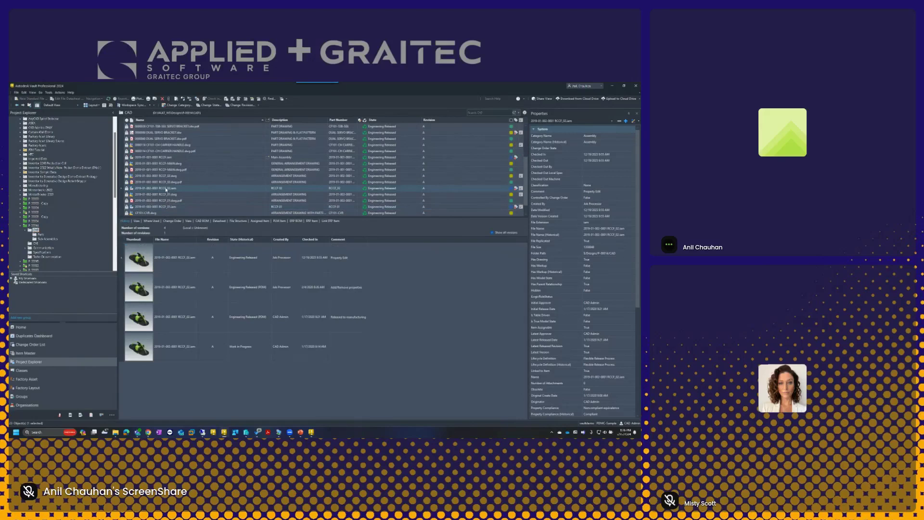
right_click(167, 190)
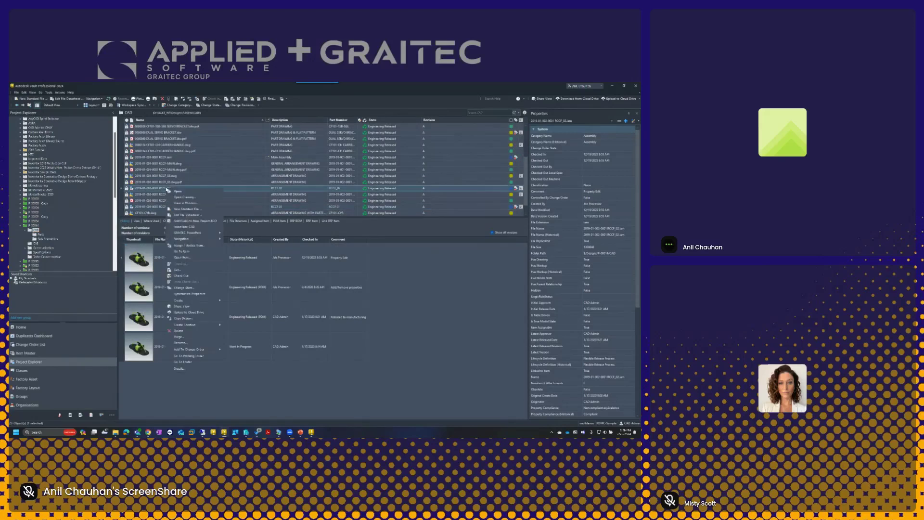
click(201, 313)
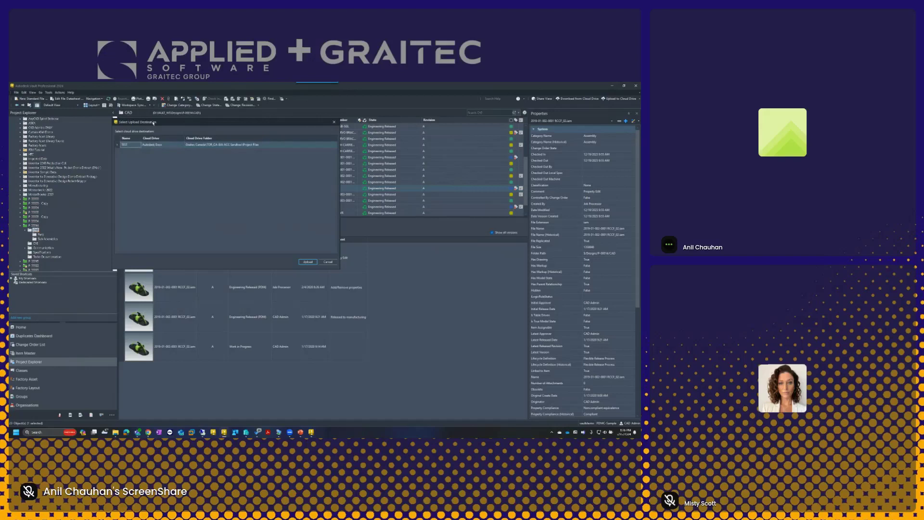
drag(154, 124, 176, 149)
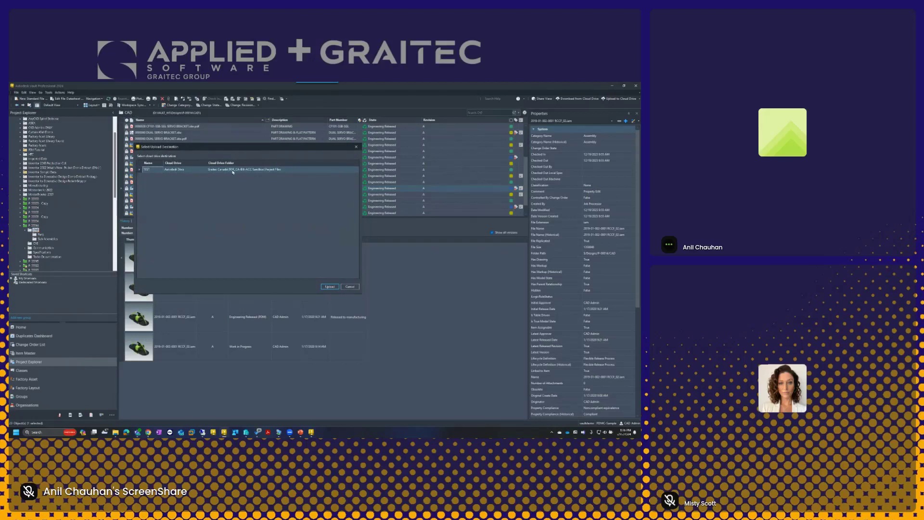
click(330, 287)
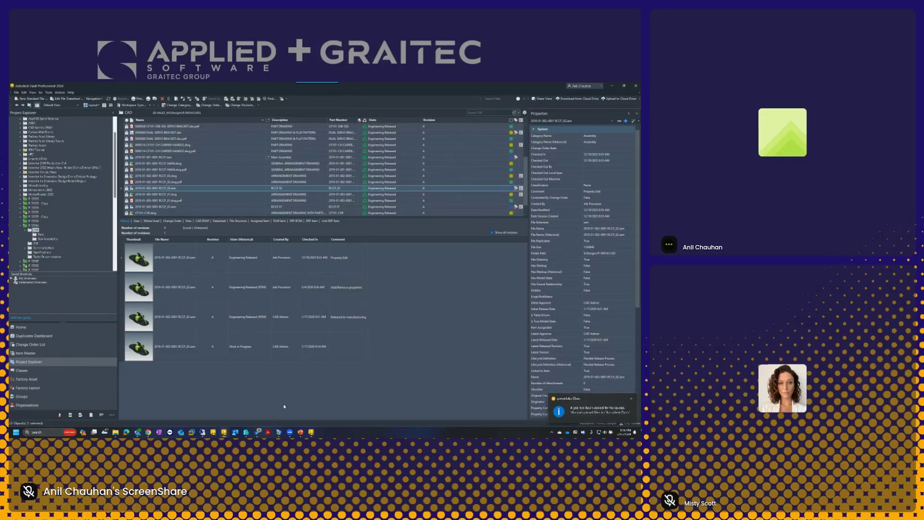
Step: Check the Job Processor on the remote desktop for the RCCT_02 upload job, and return to Vault and refresh the view
mouse_move(279, 431)
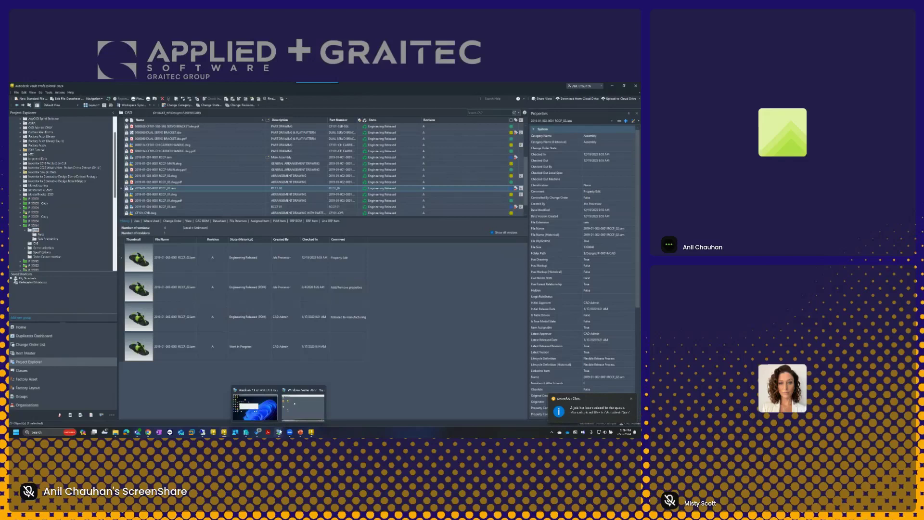
click(274, 417)
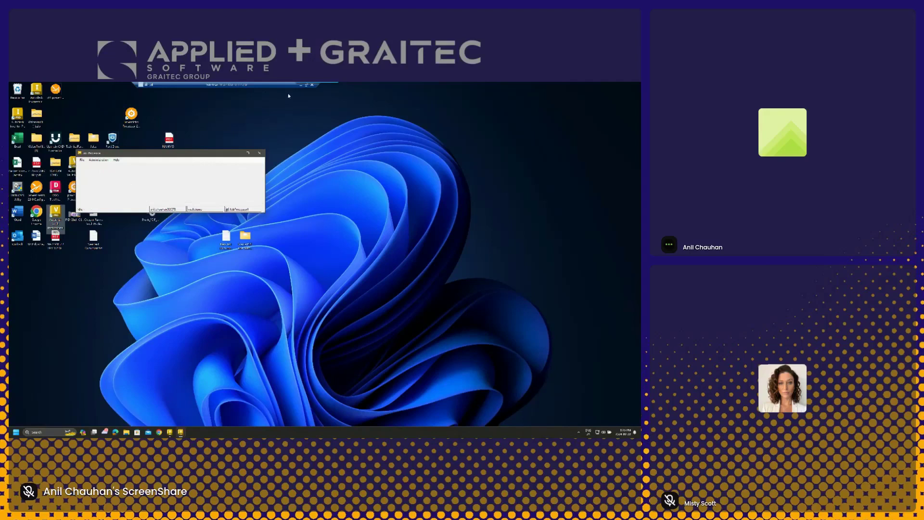
click(301, 85)
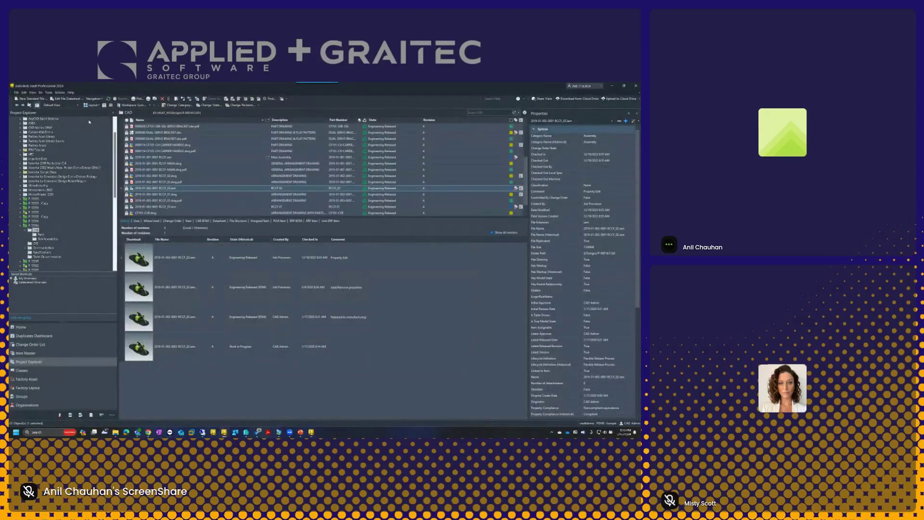
click(109, 98)
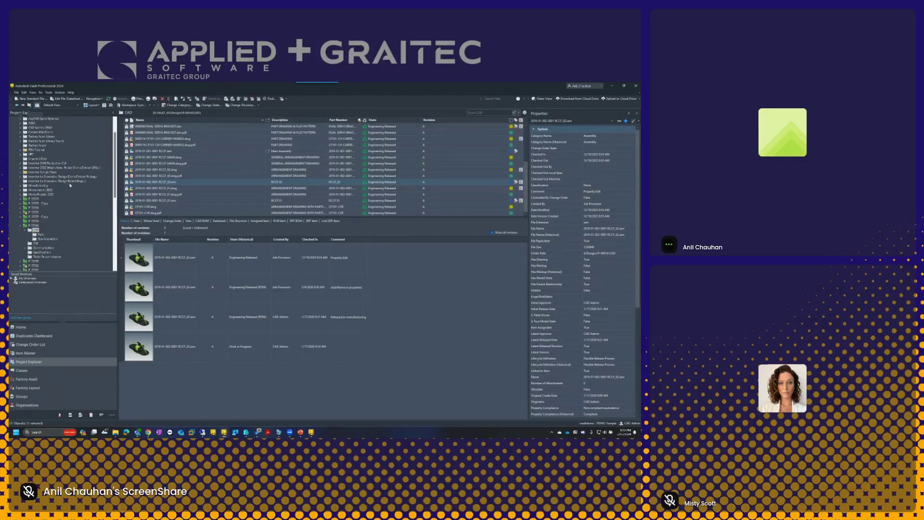
Step: Open the iCopy folder inside the Curtain Wall Demo project under Designs
scroll(33, 155, up, 1)
click(20, 145)
click(29, 150)
click(25, 150)
click(42, 154)
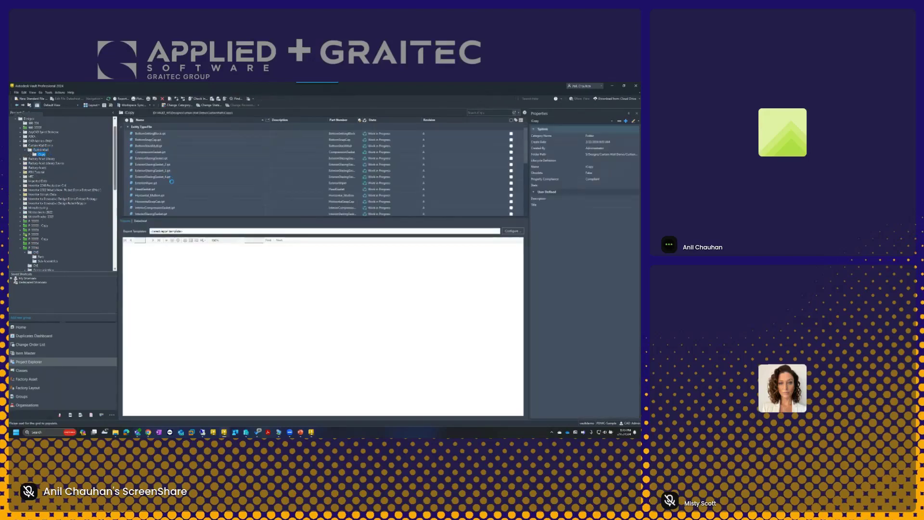
Step: Upload MultiBodyAssembly.iam to the cloud drive through the Curtain Wall mapping to Fusion 360
scroll(163, 169, down, 5)
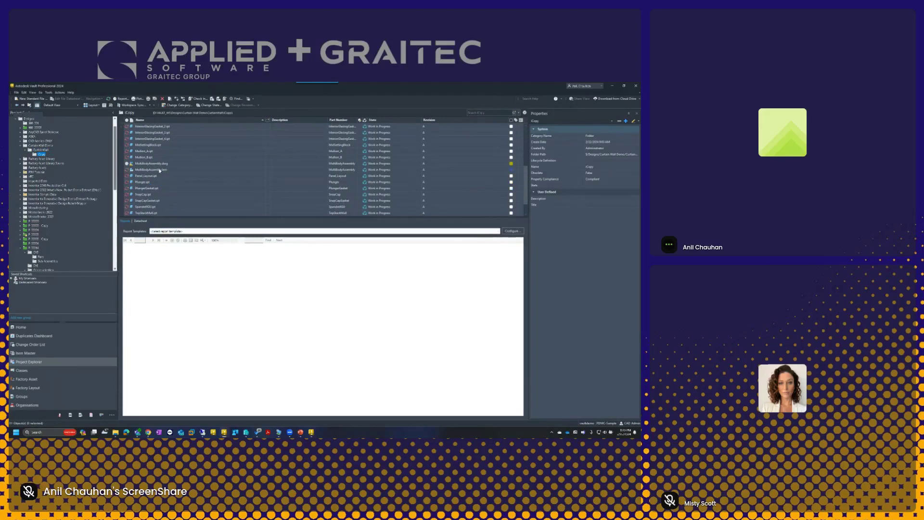
click(163, 169)
right_click(160, 171)
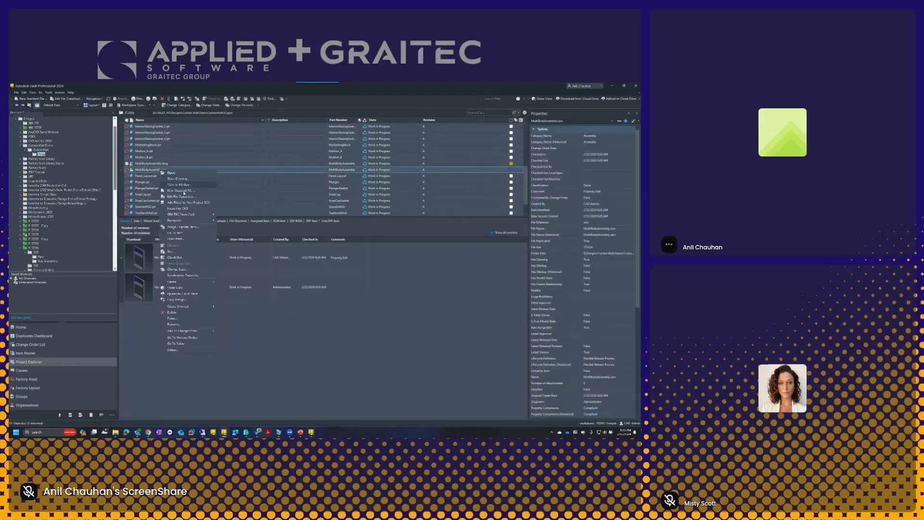
click(190, 294)
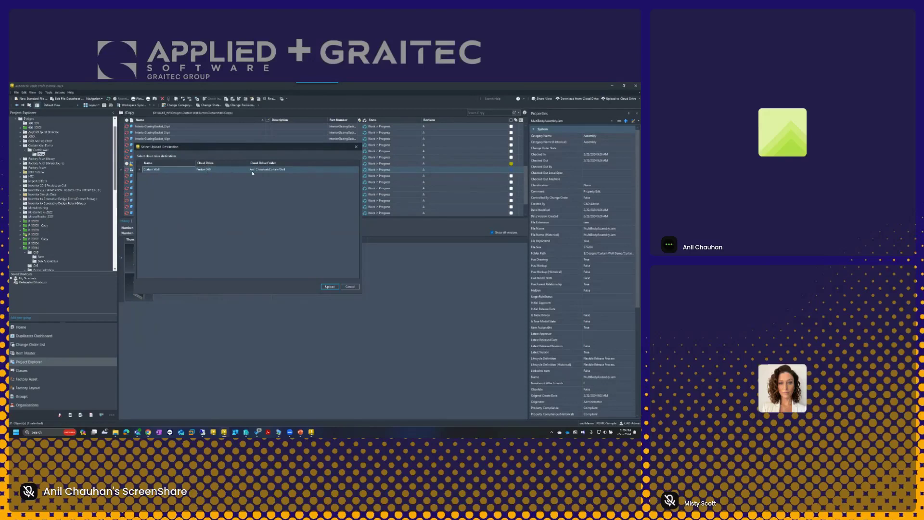
click(330, 287)
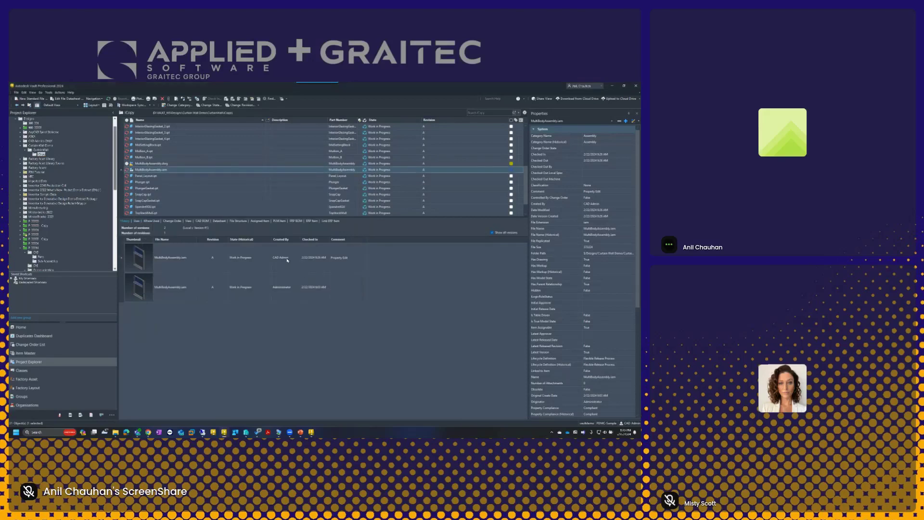
Step: Check the MultiBodyAssembly upload job in the remote desktop's Job Processor, and return to Vault
mouse_move(278, 433)
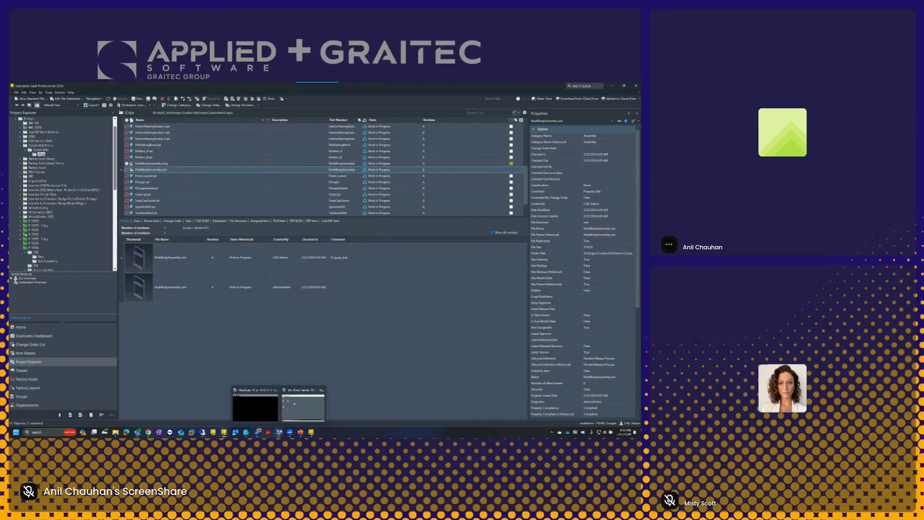
click(267, 412)
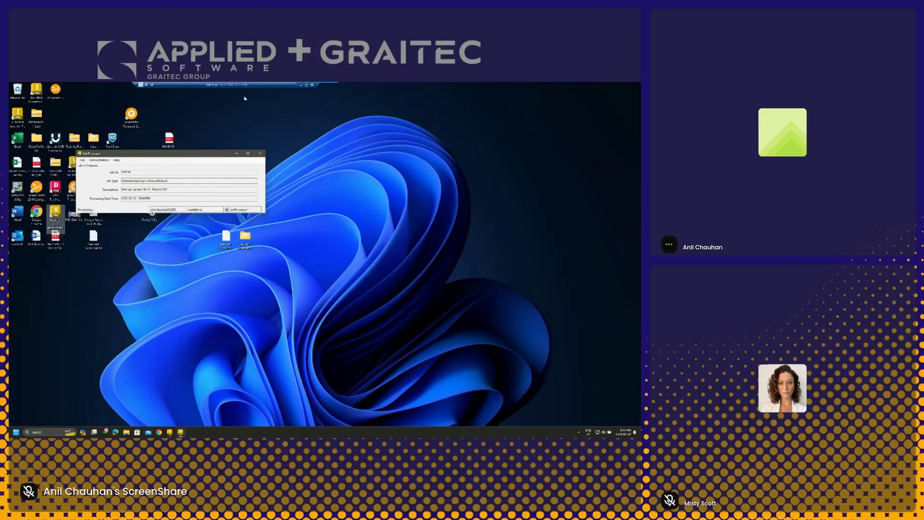
click(301, 85)
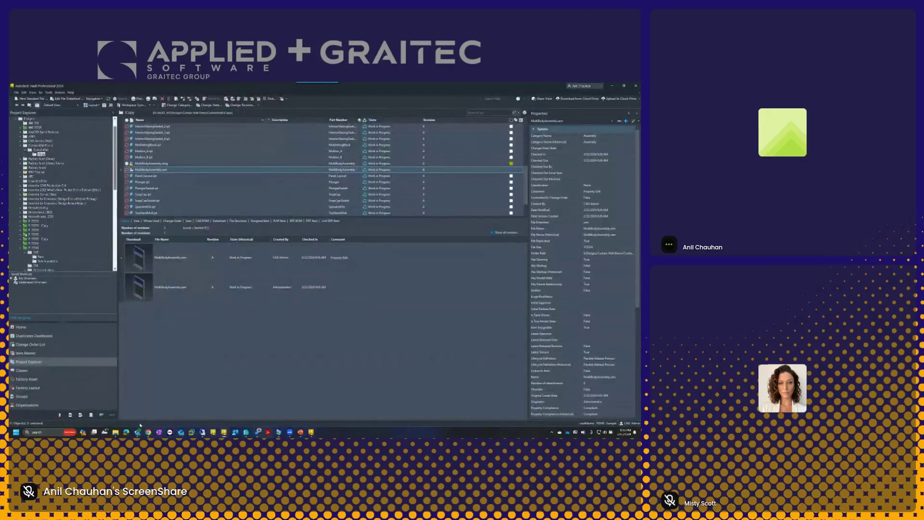
Step: Switch to Fusion Team in the browser, open the Curtain Wall project, refresh it, and open the iCopy folder in its CurtainWall folder
mouse_move(148, 432)
click(114, 395)
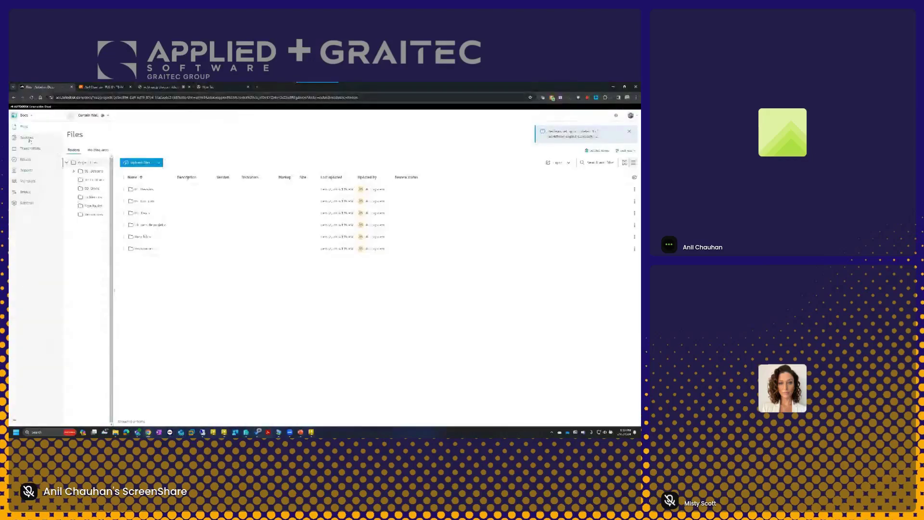
click(105, 88)
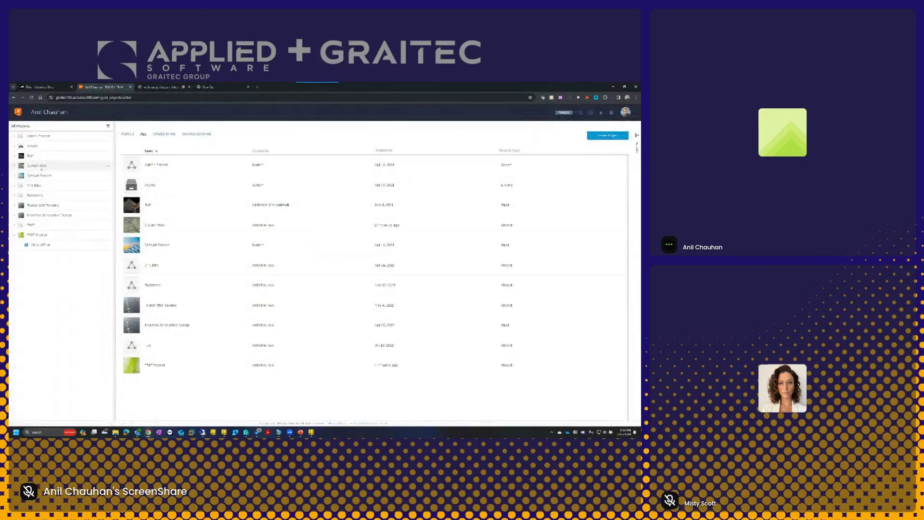
click(38, 165)
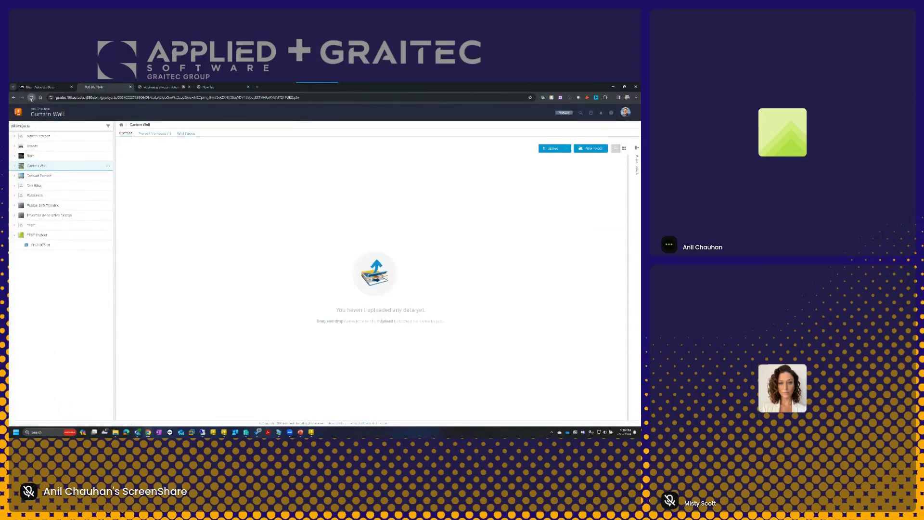
click(32, 97)
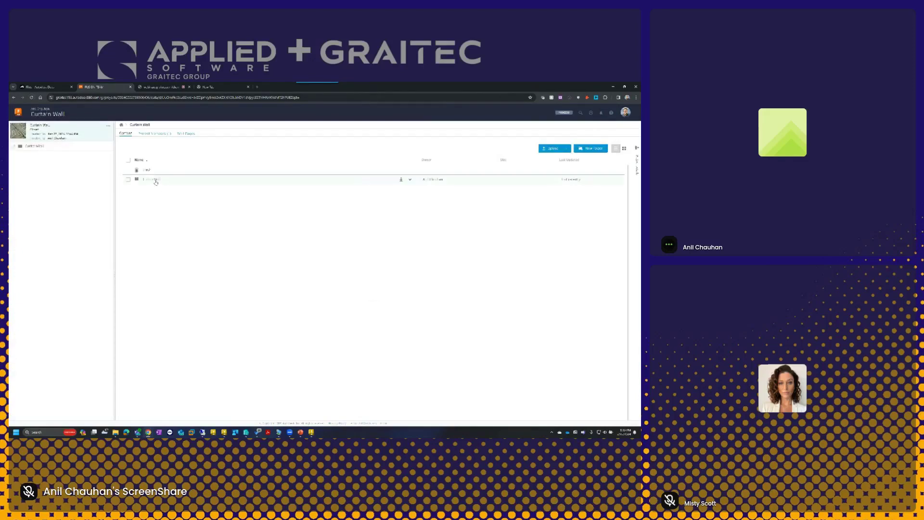
click(156, 181)
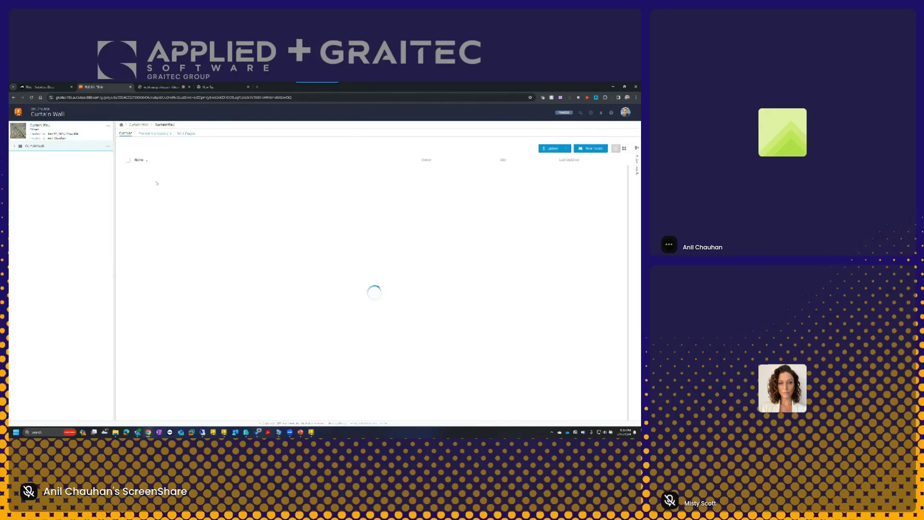
click(149, 180)
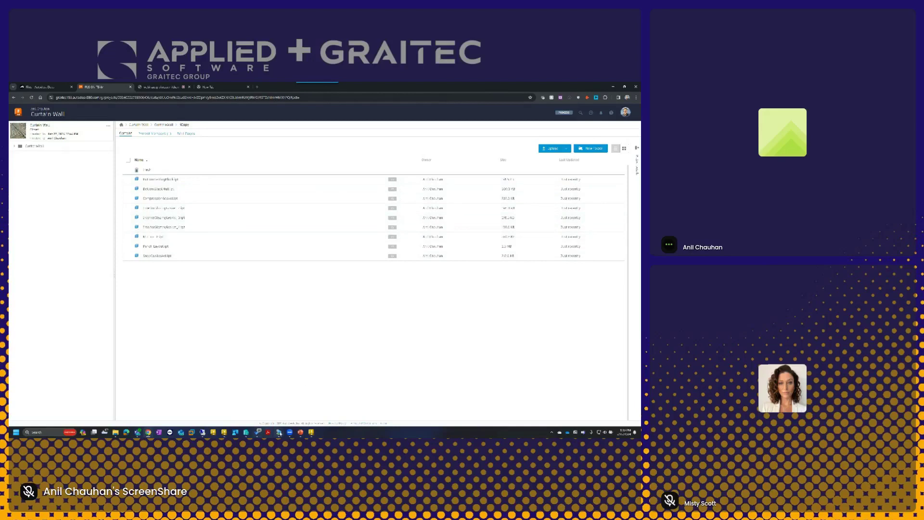
Step: Check the Job Processor on the remote desktop for the upload job's progress, and return to Fusion Team in the browser
mouse_move(279, 432)
click(256, 401)
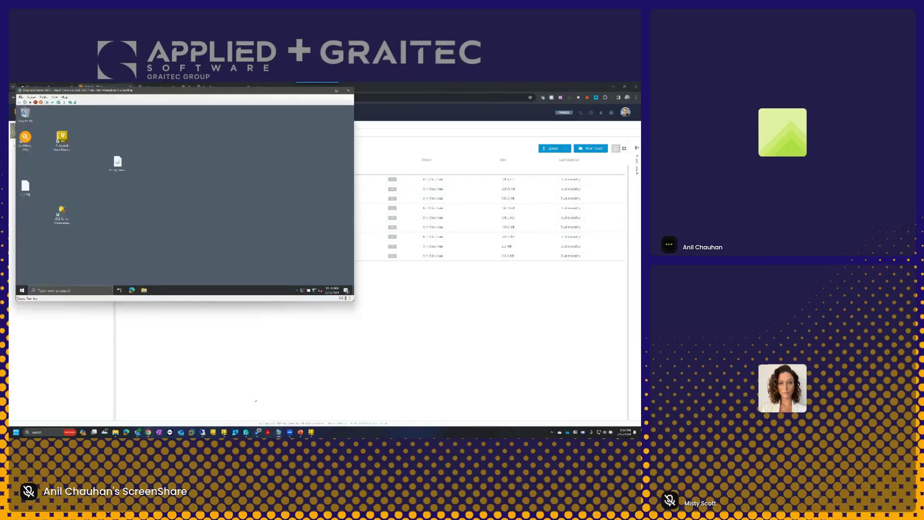
click(323, 90)
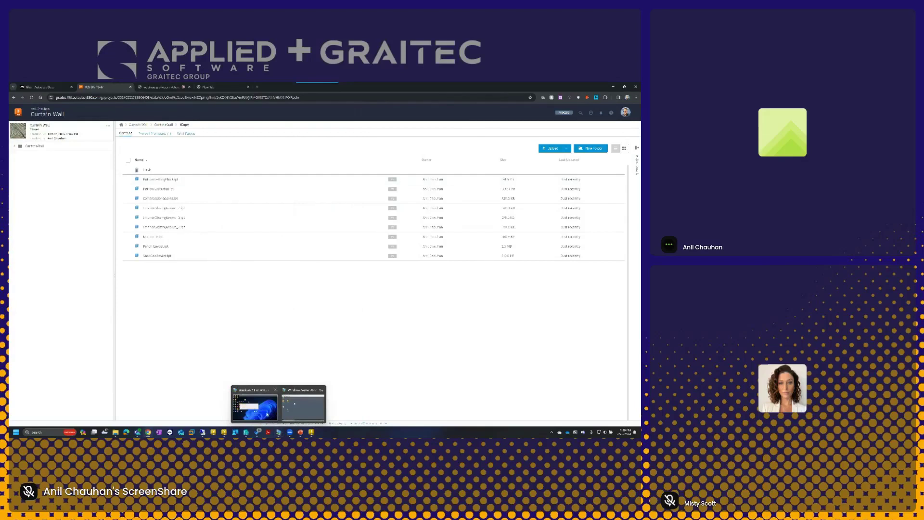
click(268, 415)
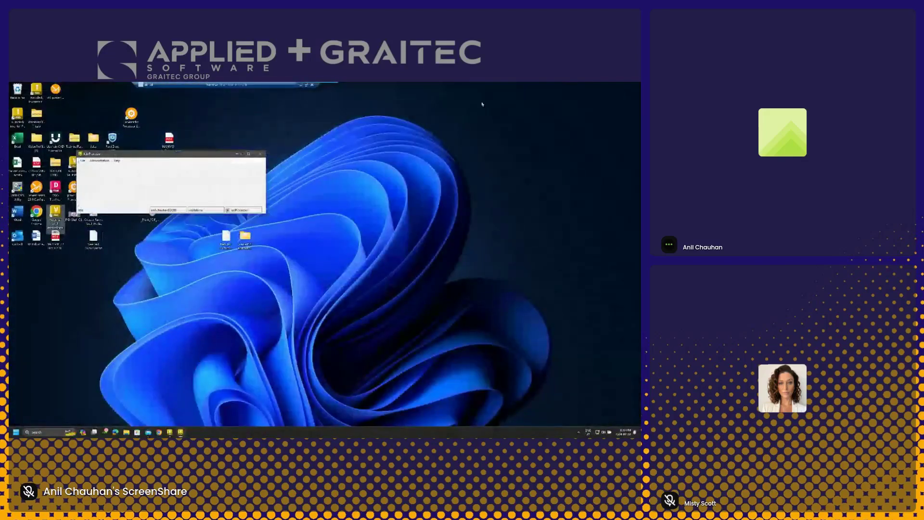
click(301, 85)
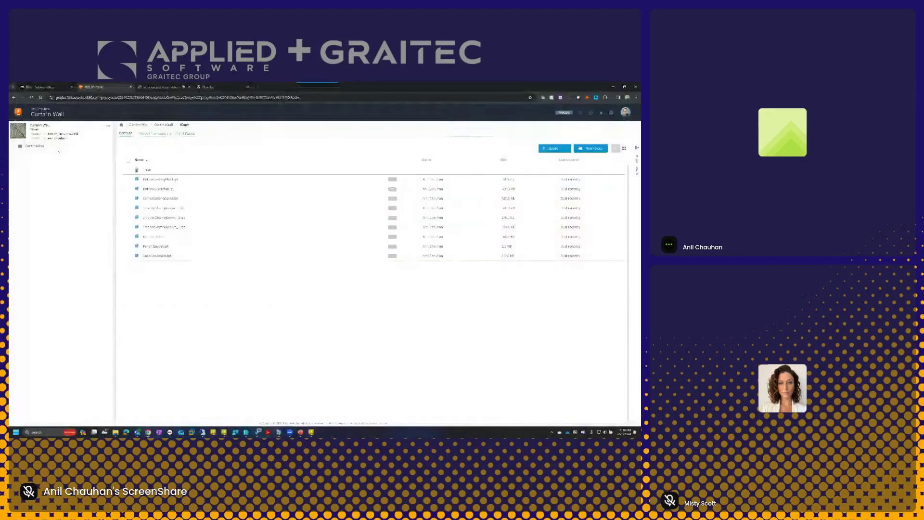
Step: Reload the iCopy folder's contents, check the references of MultiBodyAssembly.dwg, and view its drawing sheet
click(92, 126)
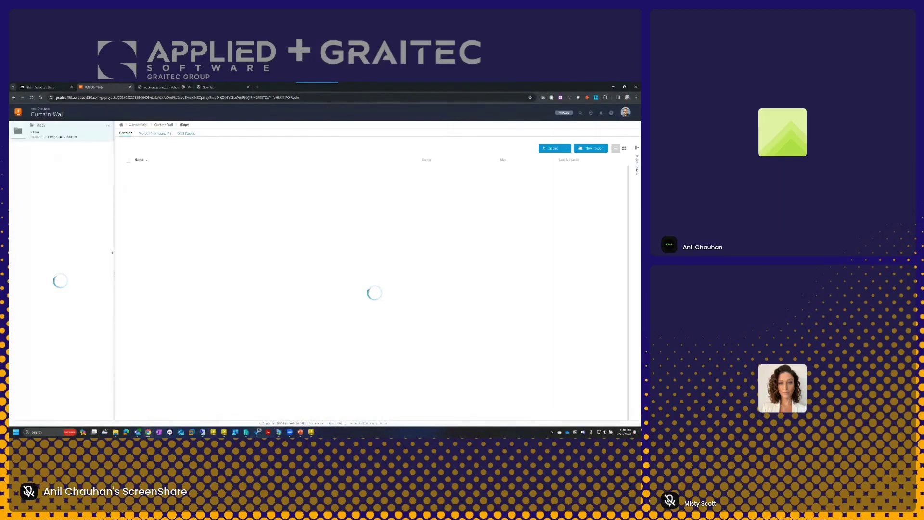
scroll(187, 268, down, 3)
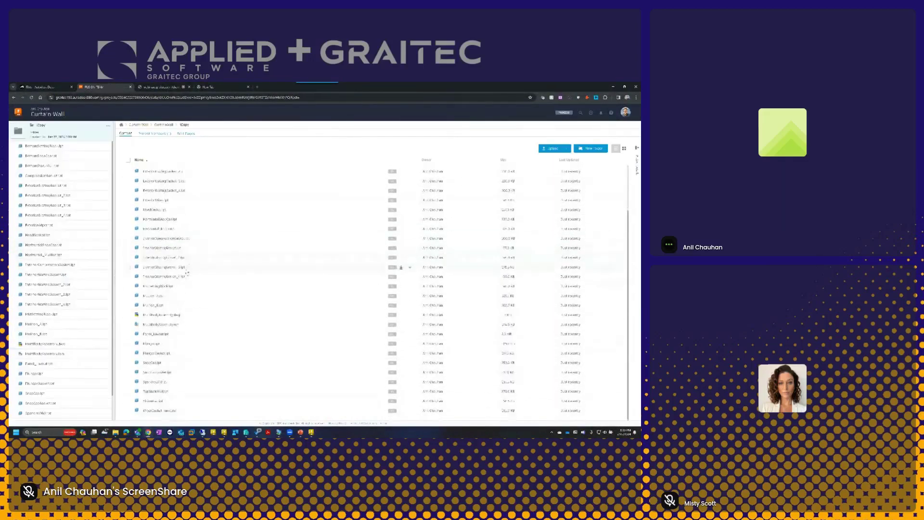
click(166, 315)
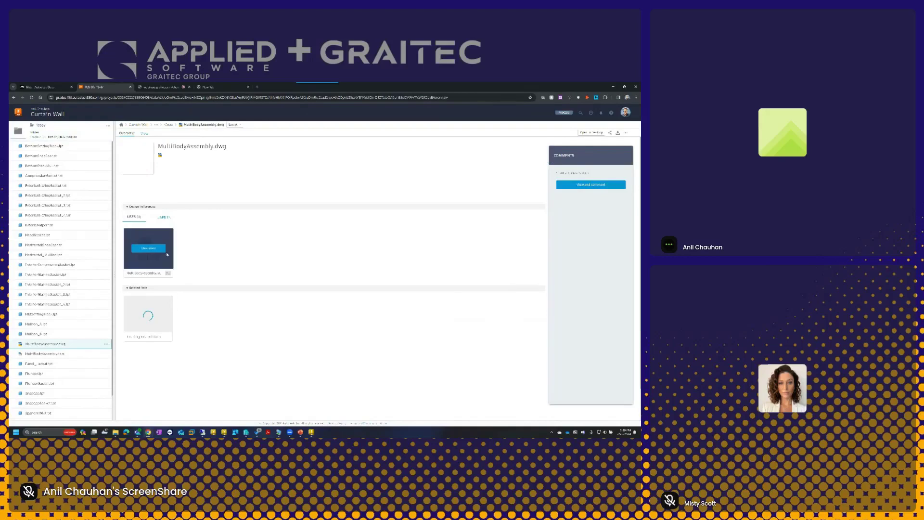
click(165, 217)
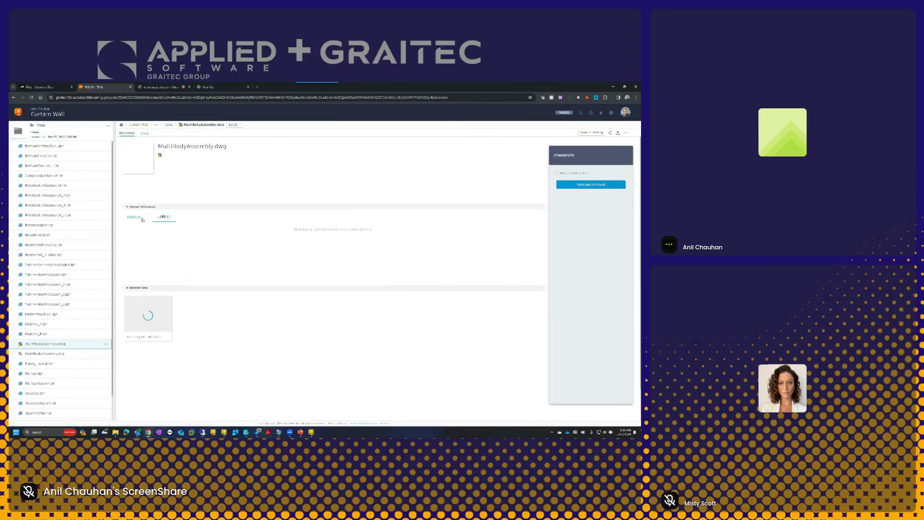
click(140, 218)
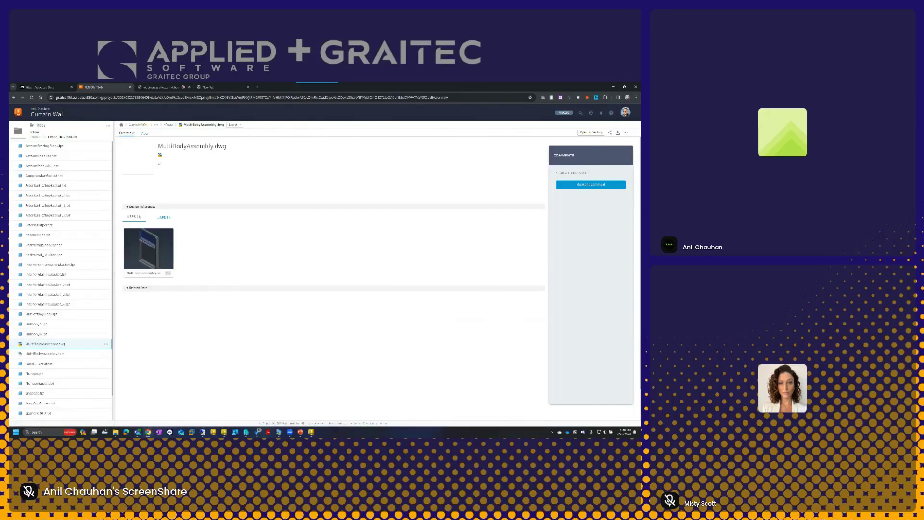
click(140, 147)
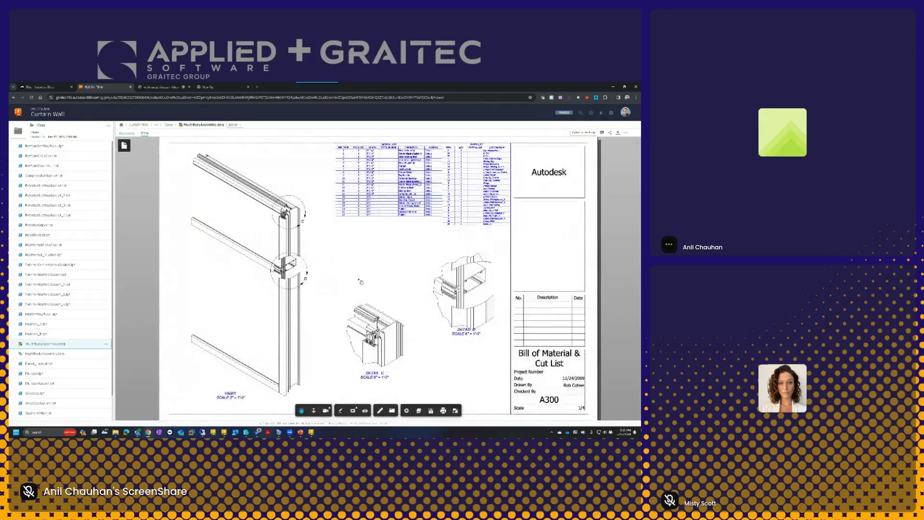
drag(336, 288, 362, 286)
Step: Examine the components that MultiBodyAssembly.iam uses, where the assembly is used, and its related drawings
click(72, 353)
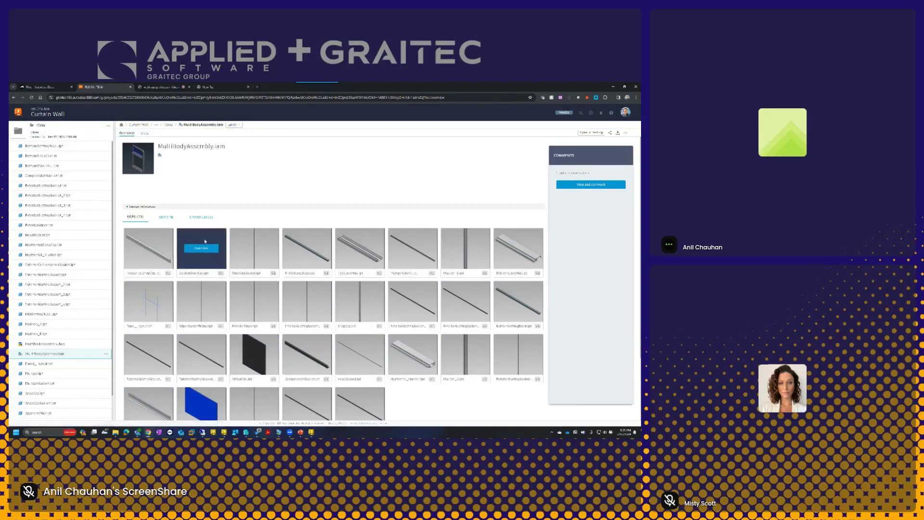
click(172, 218)
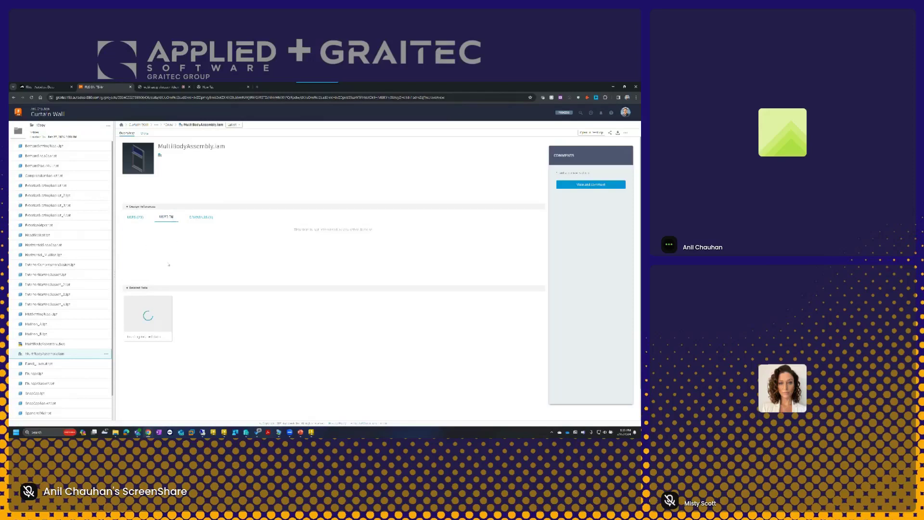
click(199, 218)
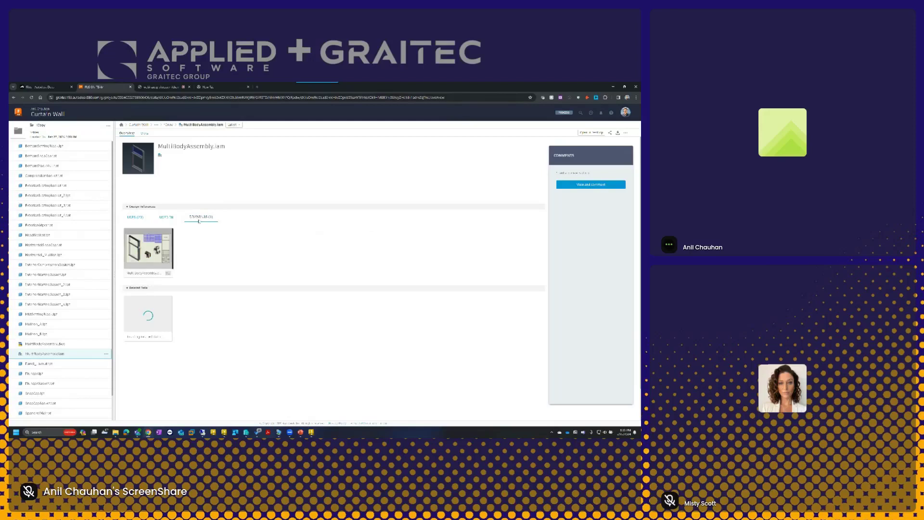
click(136, 217)
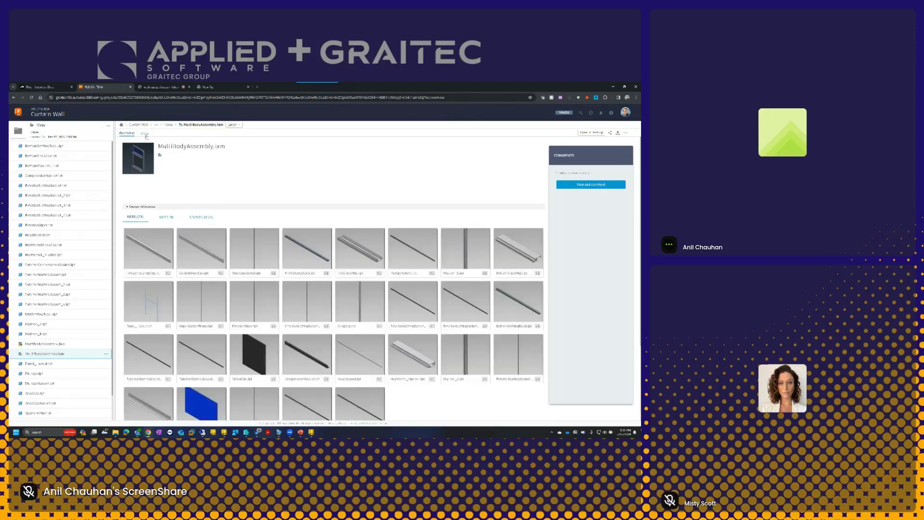
Step: Open MultiBodyAssembly.iam in the 3D viewer and measure the height of the window frame from the front
click(145, 134)
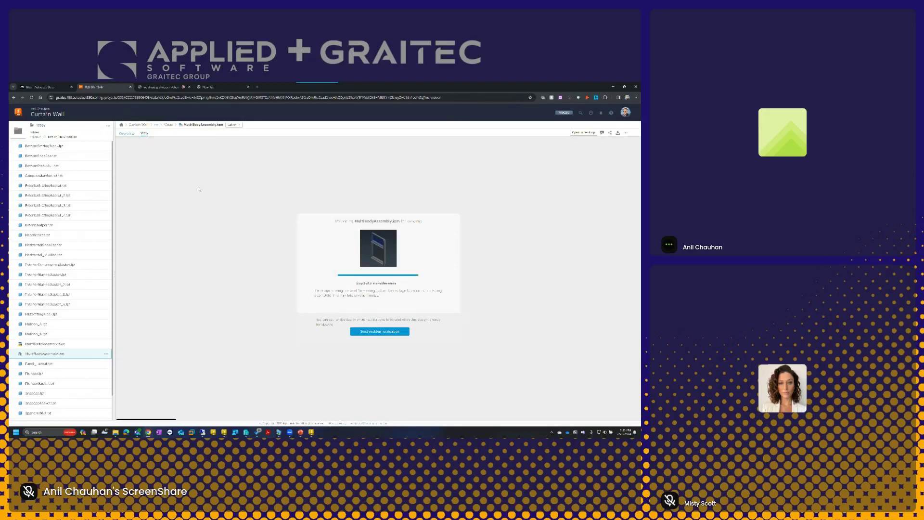
drag(344, 255, 448, 321)
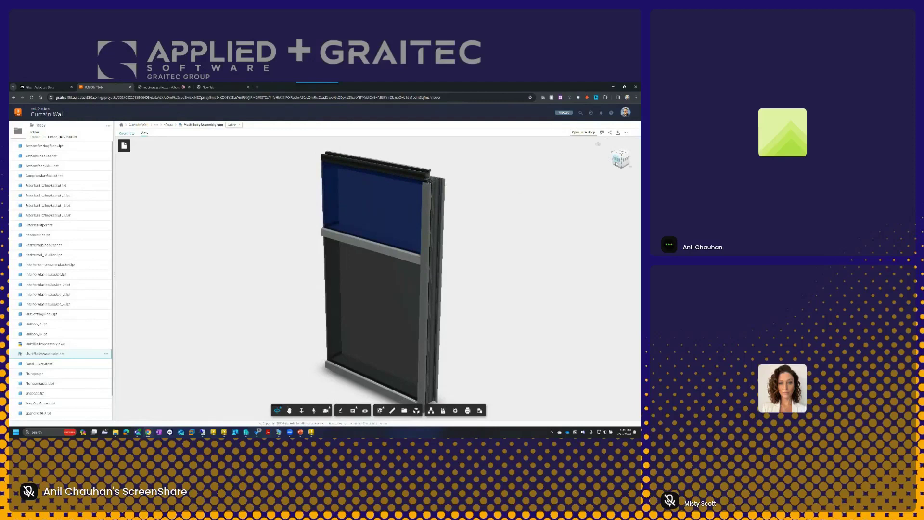
click(621, 161)
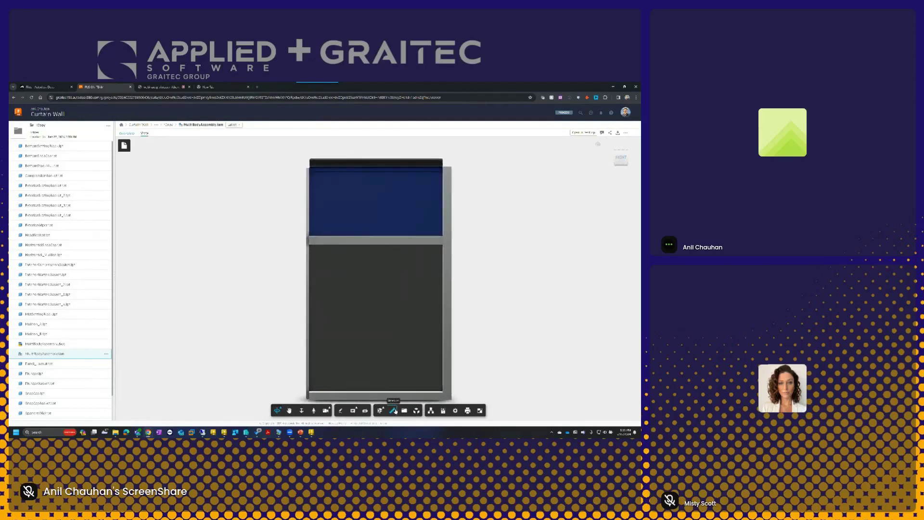
click(393, 410)
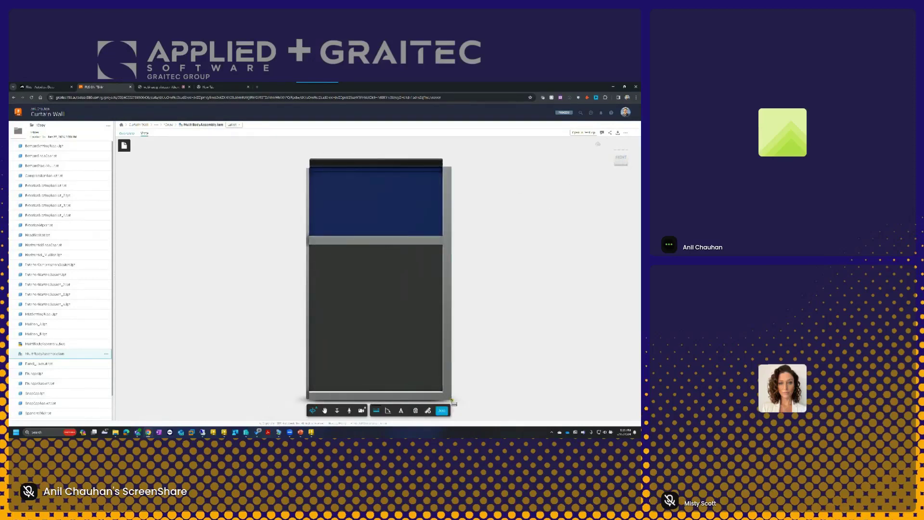
click(453, 400)
click(453, 168)
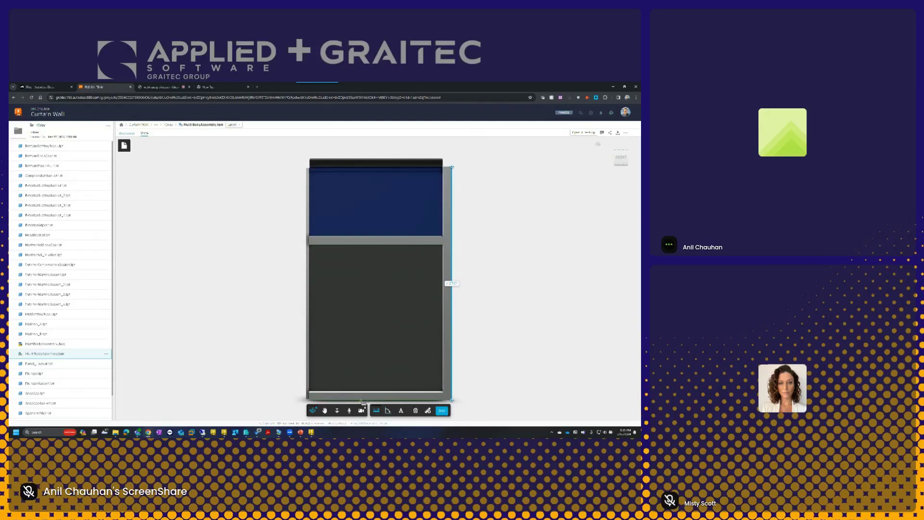
click(442, 411)
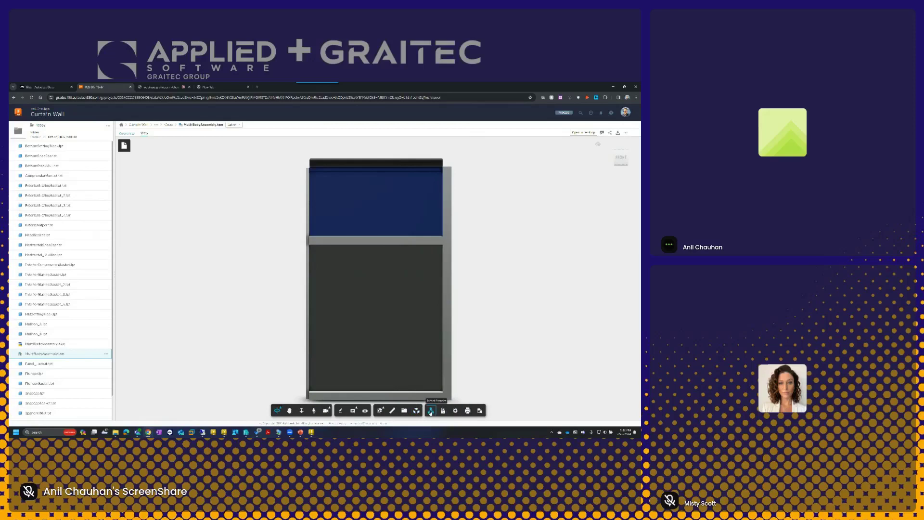
Step: Examine the component list in the model browser, toggle one component's visibility off and on, and restore the home view
click(430, 411)
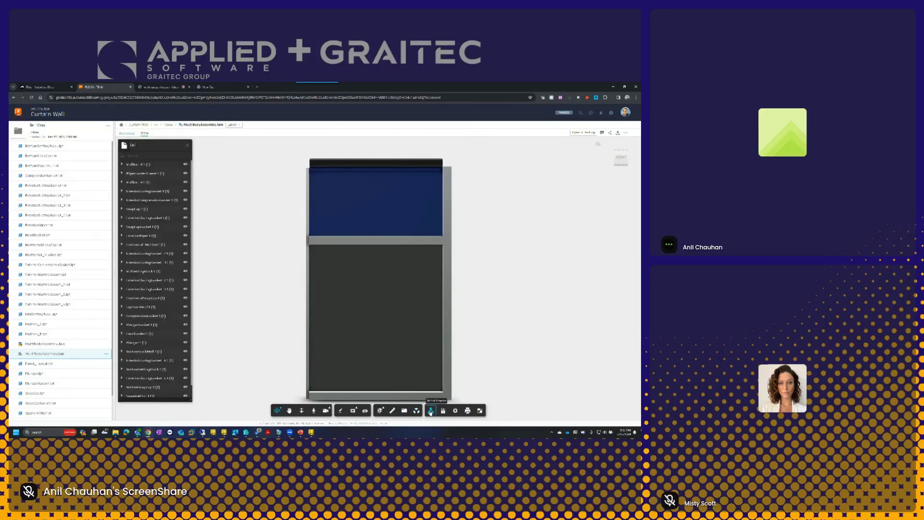
click(186, 183)
click(185, 183)
click(609, 148)
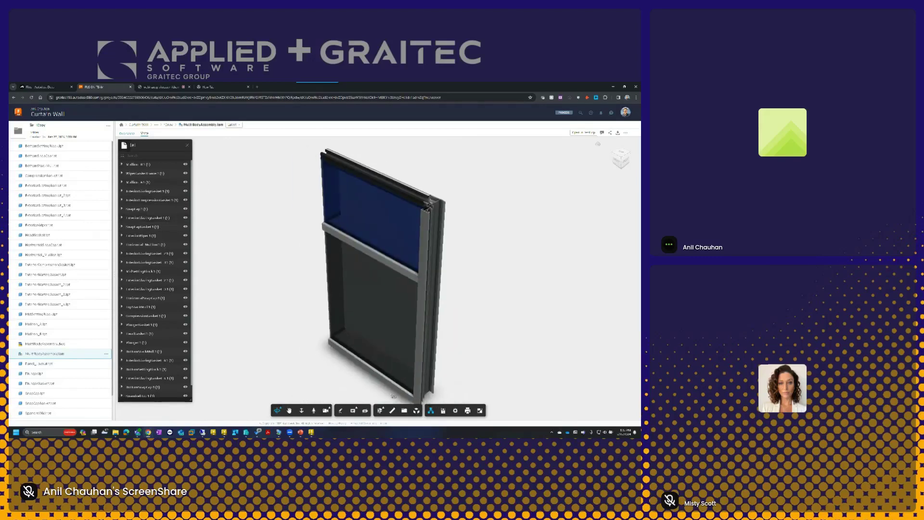
click(431, 410)
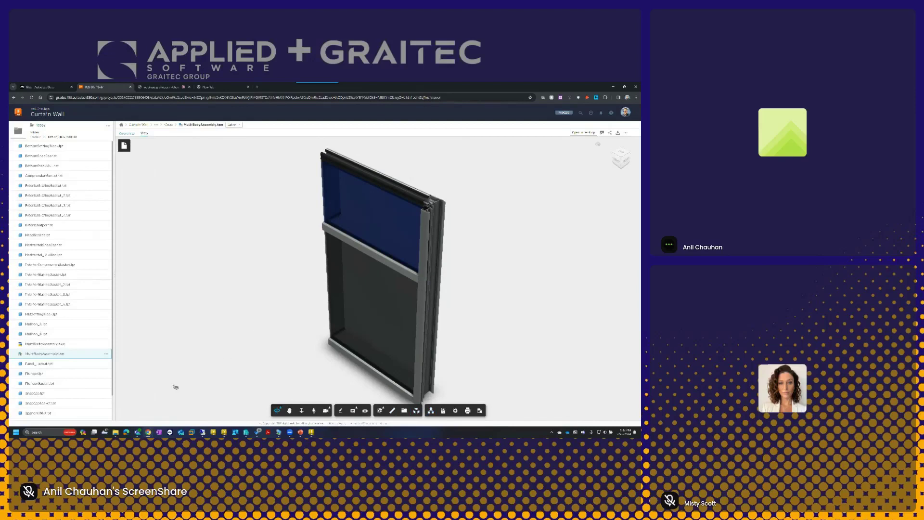
key(alt+Tab)
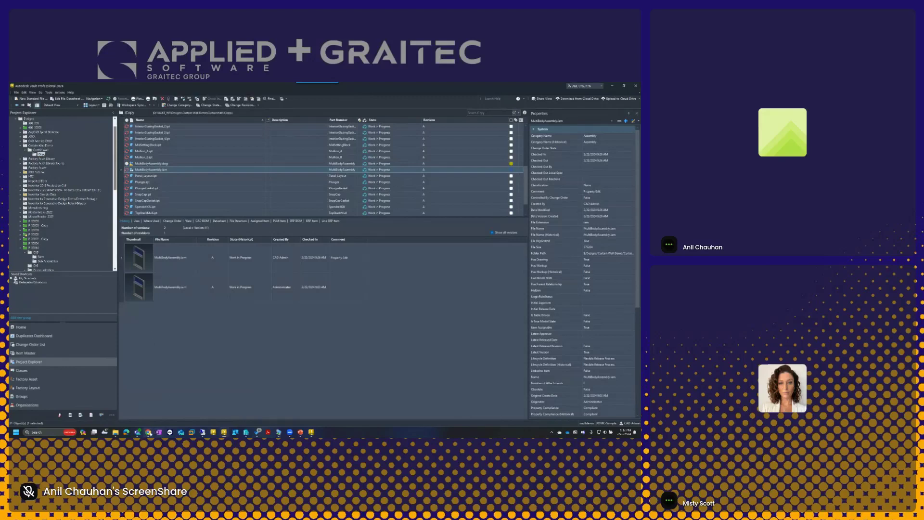
mouse_move(149, 432)
click(125, 408)
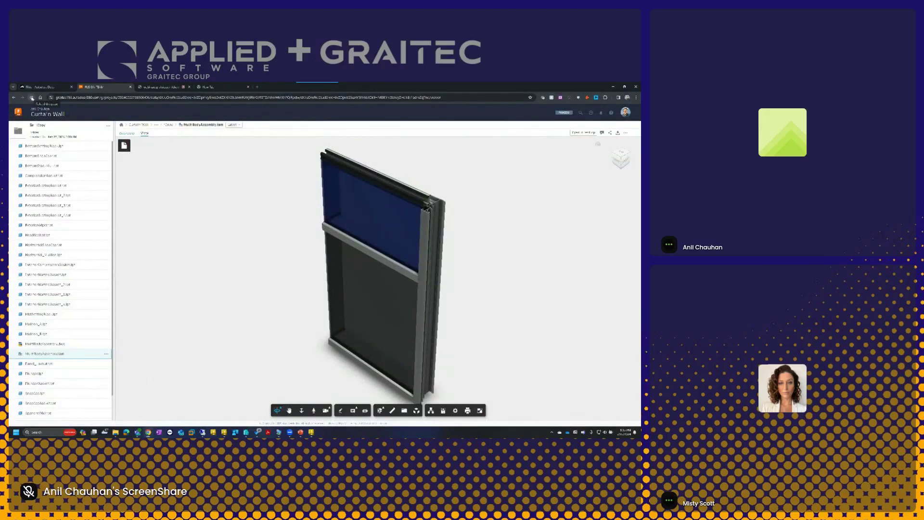
key(ctrl+Tab)
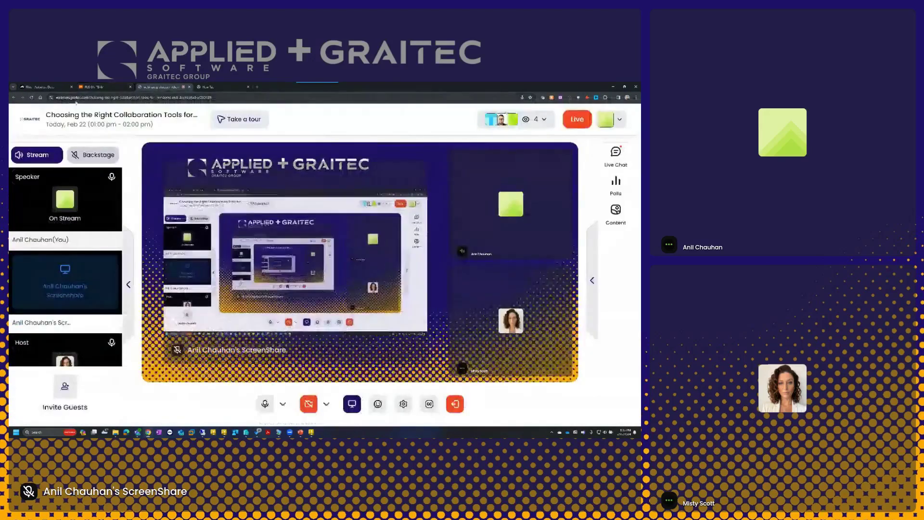
Step: Return to MultiBodyAssembly.iam in the Curtain Wall project and open its overview page
click(32, 97)
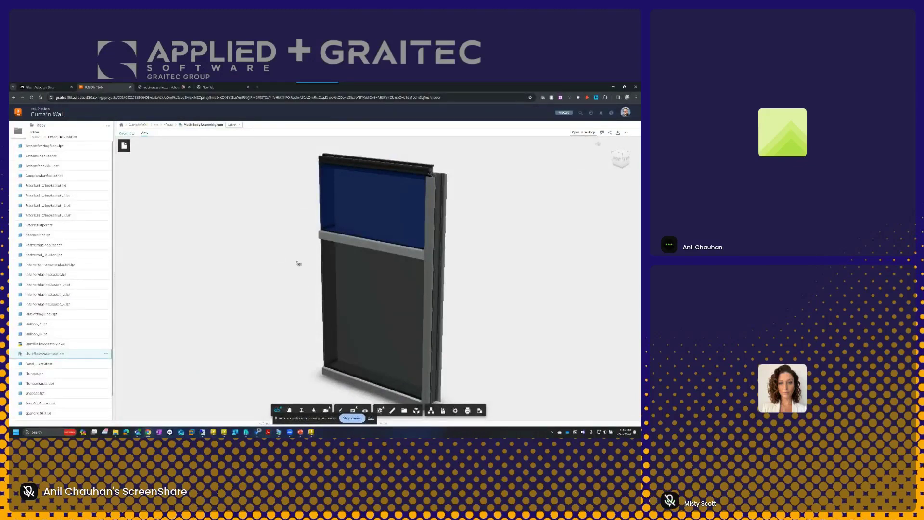
mouse_move(301, 233)
mouse_down()
mouse_move(353, 238)
mouse_move(305, 244)
mouse_move(335, 254)
mouse_move(310, 239)
mouse_up()
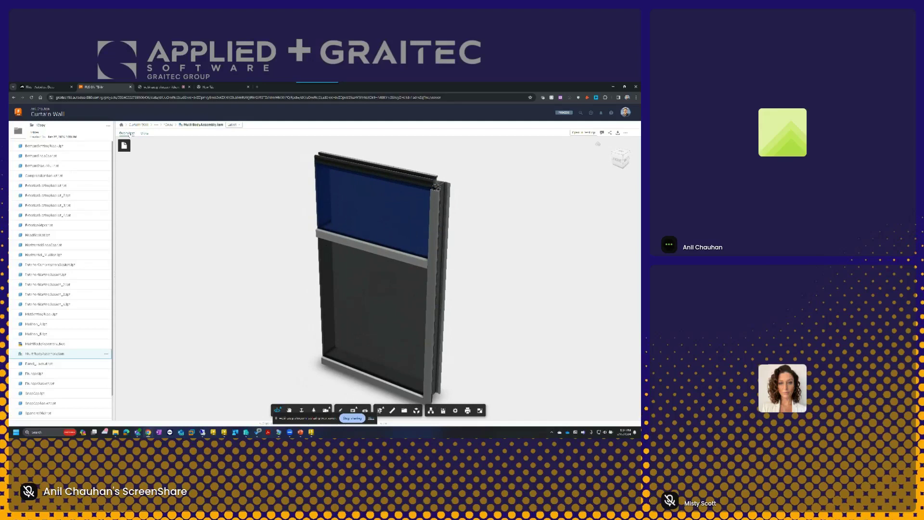
click(127, 134)
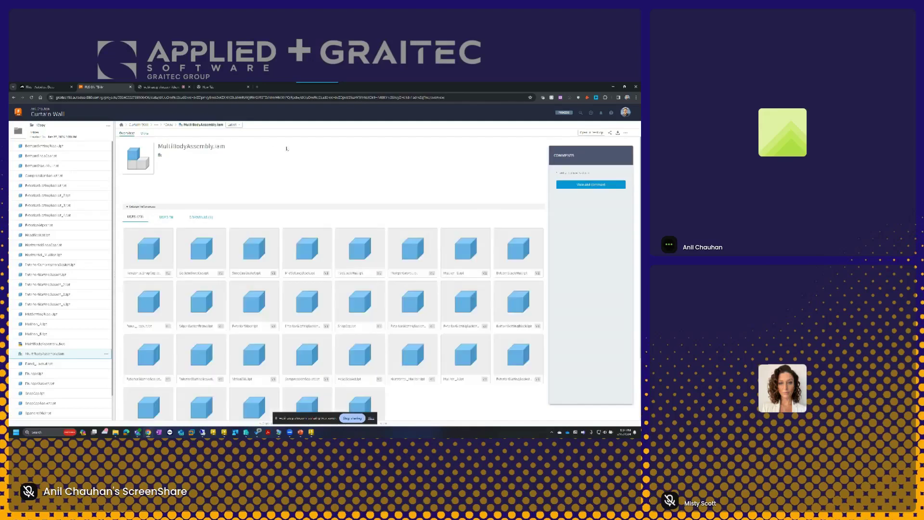
Step: Check the version history of MultiBodyAssembly.iam and close it
click(233, 125)
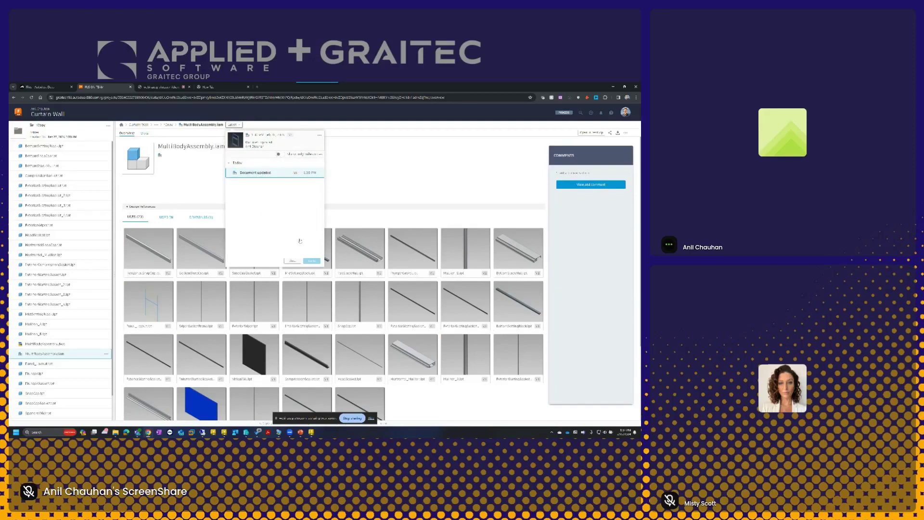
click(198, 191)
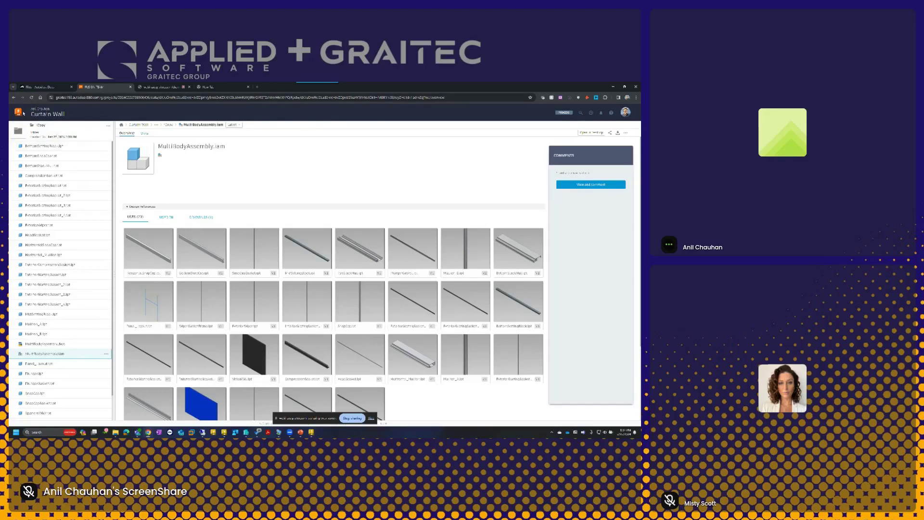
Step: Upload DRAWING.pdf from the Desktop as a file into the top level of the Curtain Wall project
click(23, 113)
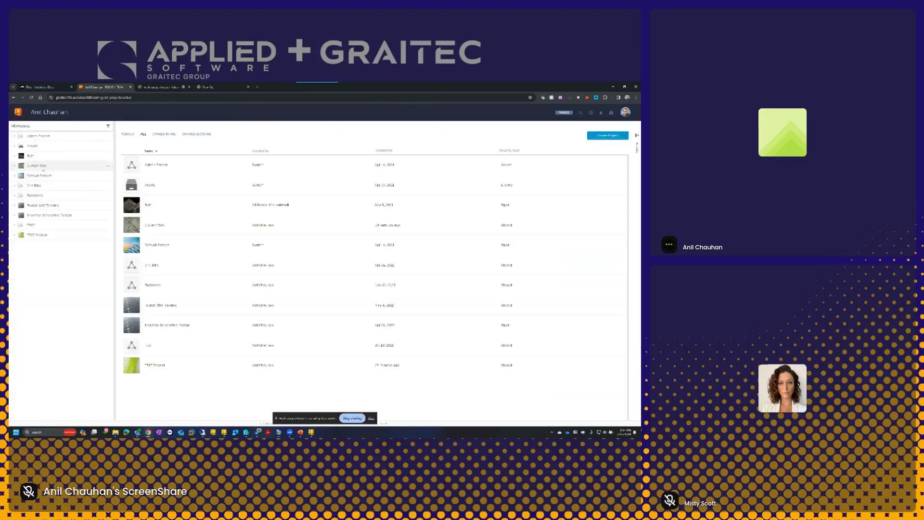
click(44, 167)
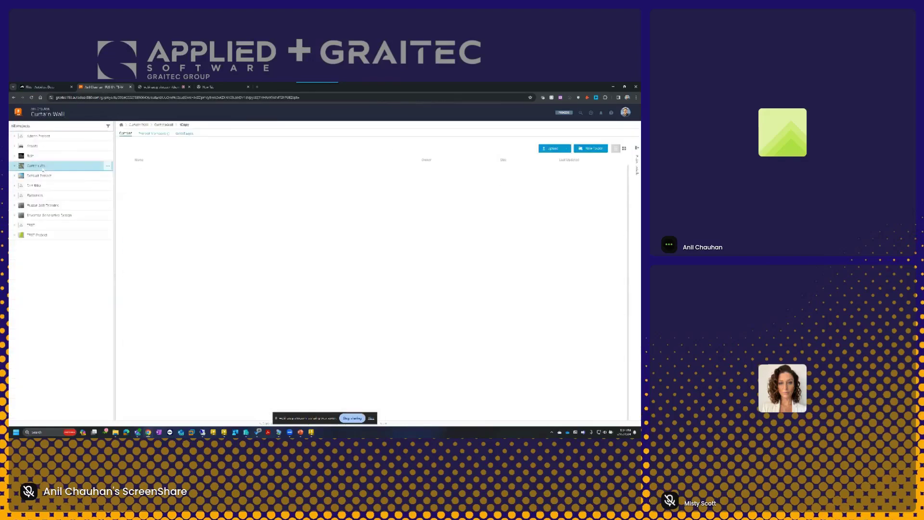
click(568, 150)
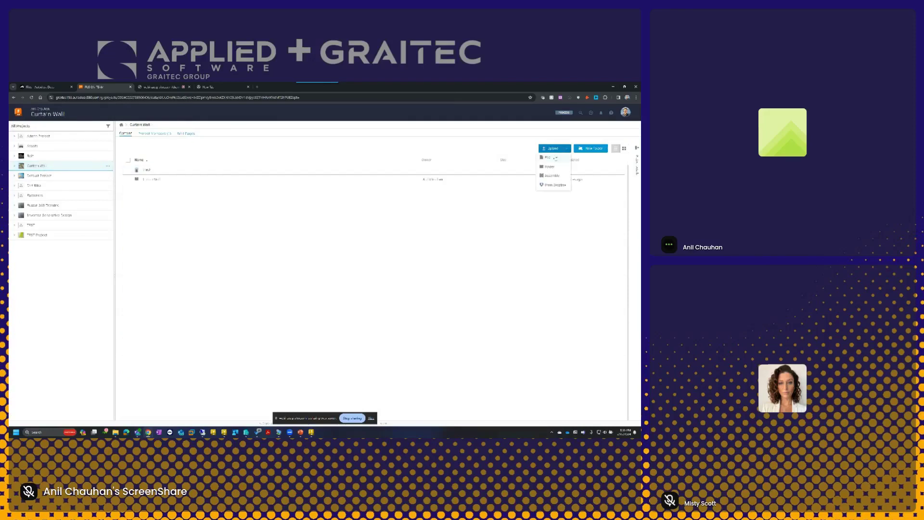
click(553, 158)
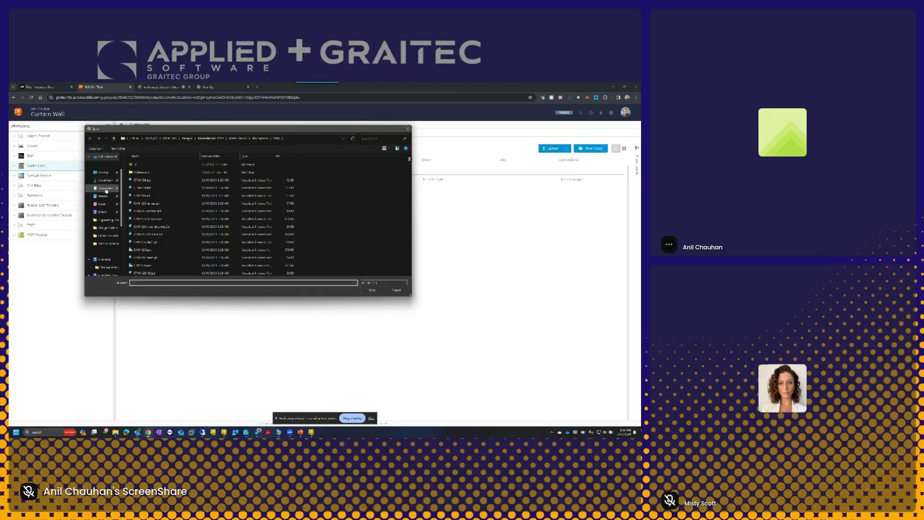
click(104, 172)
scroll(163, 237, down, 4)
scroll(164, 238, down, 2)
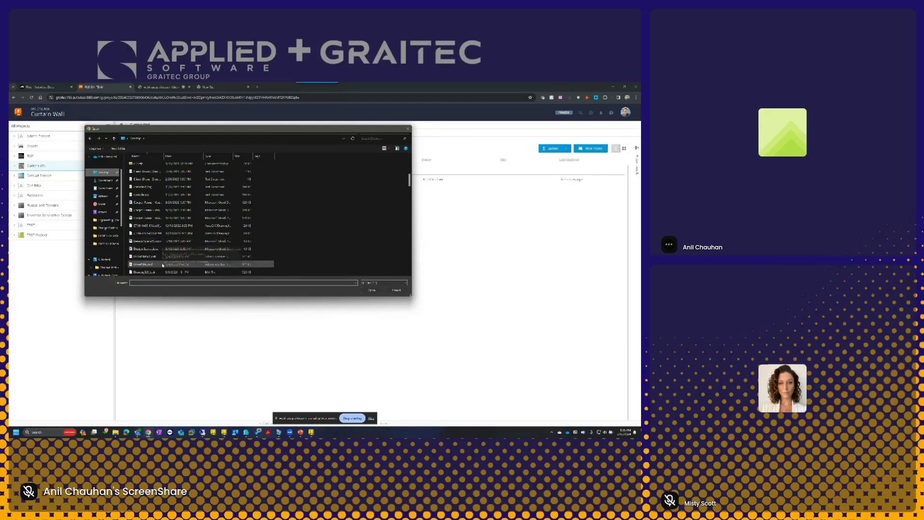
click(160, 264)
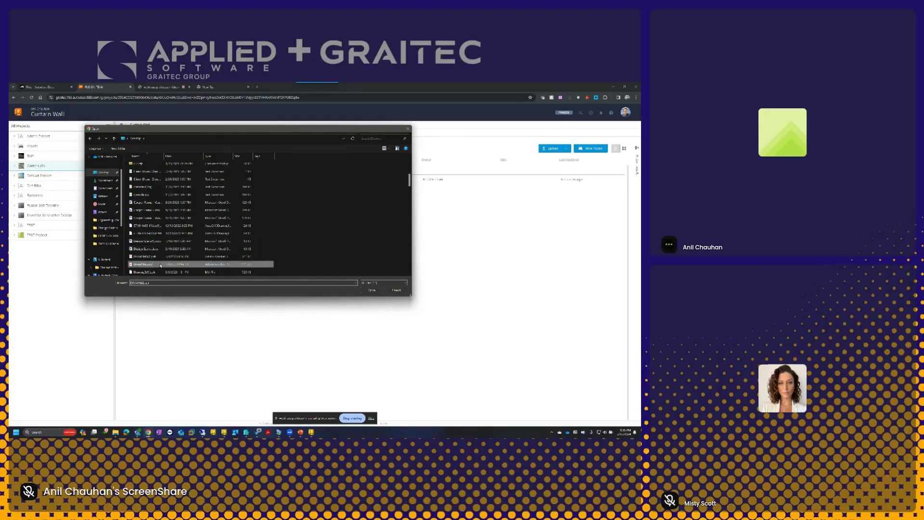
click(372, 291)
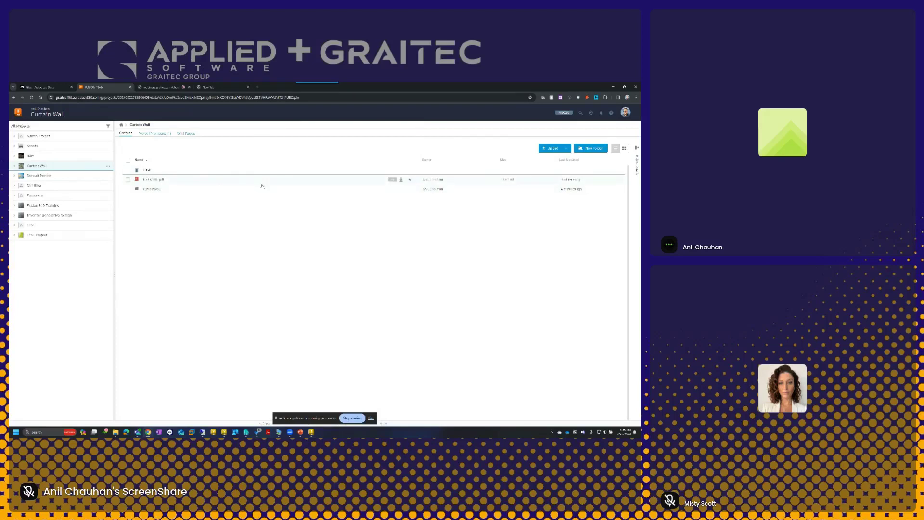
Step: Open the uploaded DRAWING.pdf, view its drawing sheet, and return to its overview page
click(154, 180)
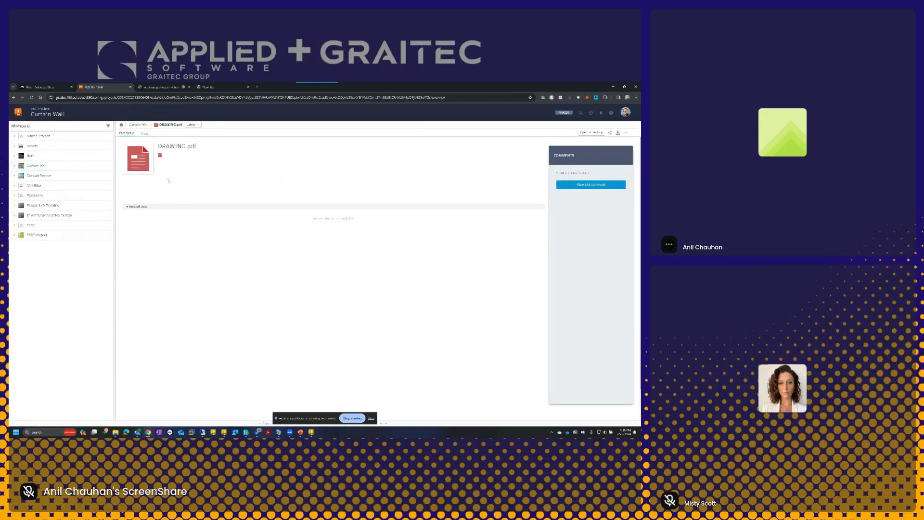
click(145, 133)
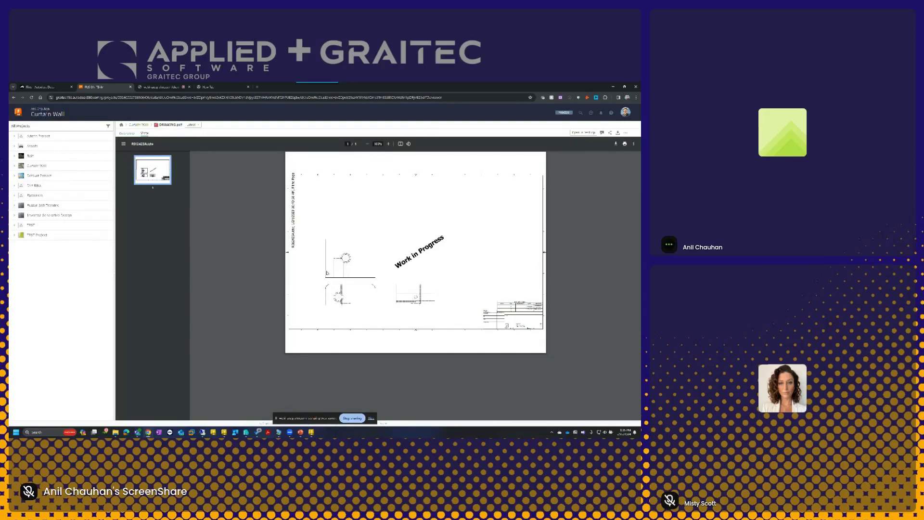
click(129, 134)
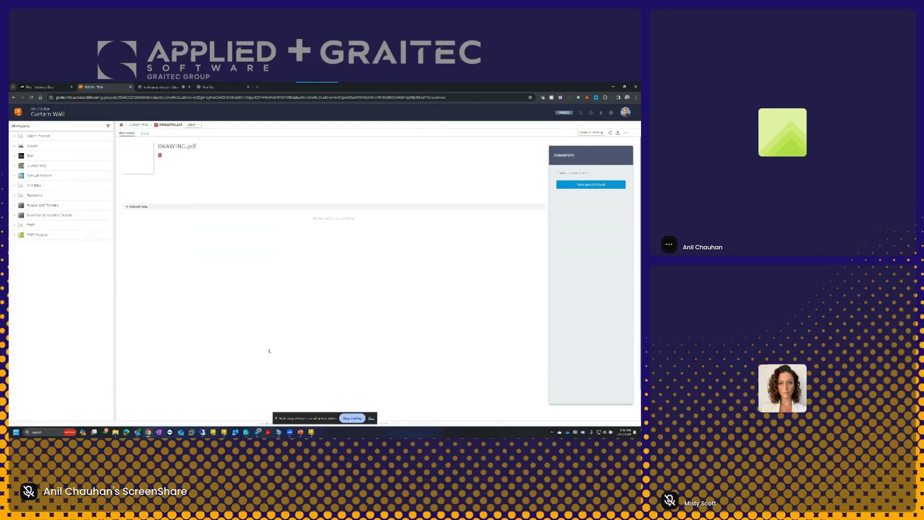
Step: Switch to Inventor to look at the recent files, and return to Fusion Team in the browser
click(311, 432)
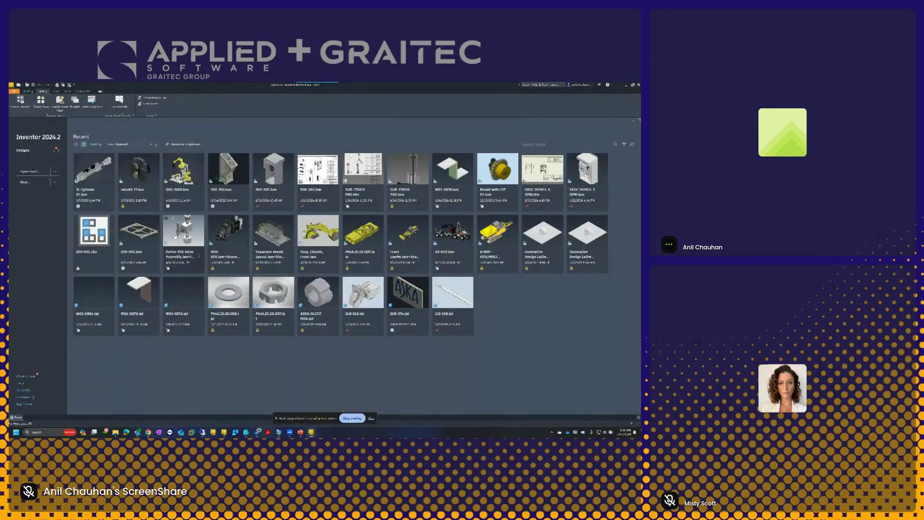
mouse_move(170, 218)
mouse_move(148, 432)
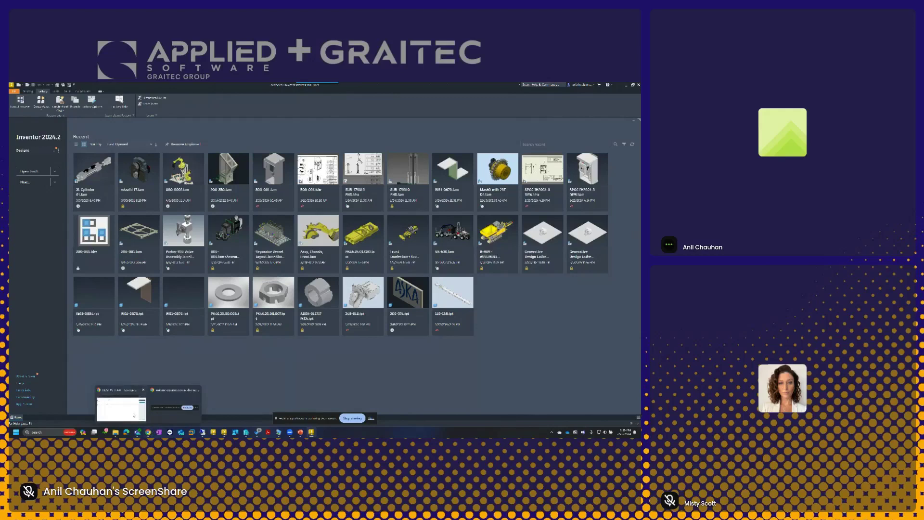
click(121, 407)
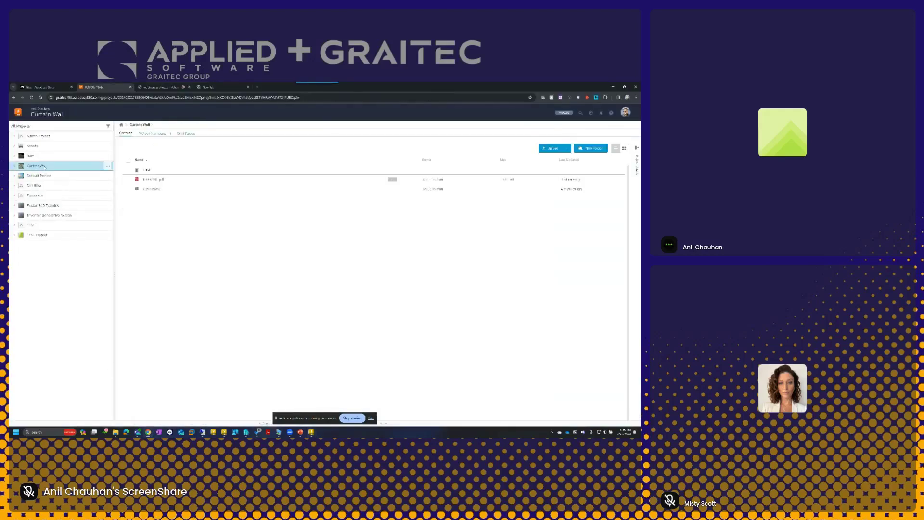
Step: Open the overview page of MultiBodyAssembly.dwg from the subfolder within the Curtain Wall project's assembly folder
click(152, 190)
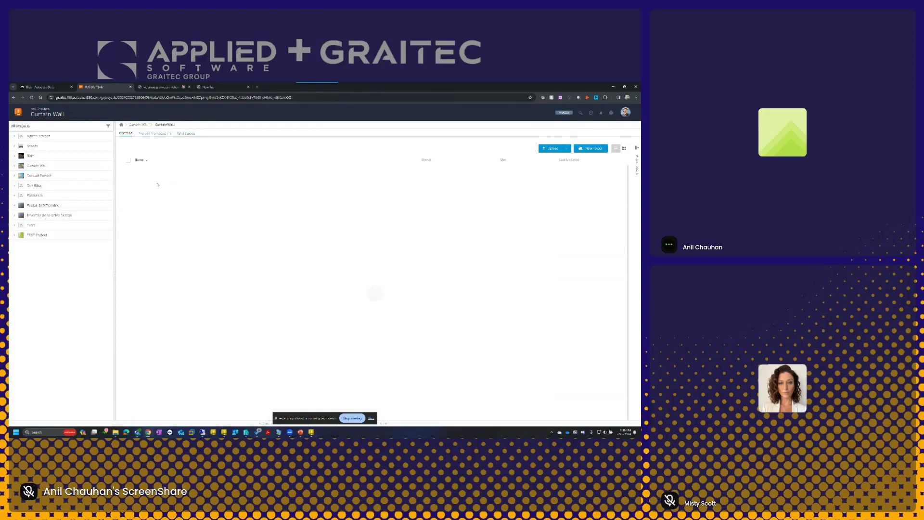
click(148, 181)
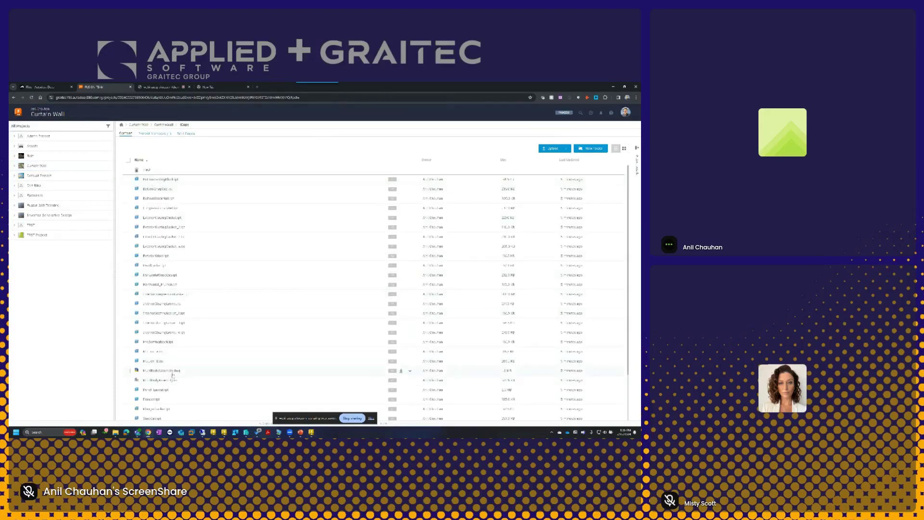
click(176, 351)
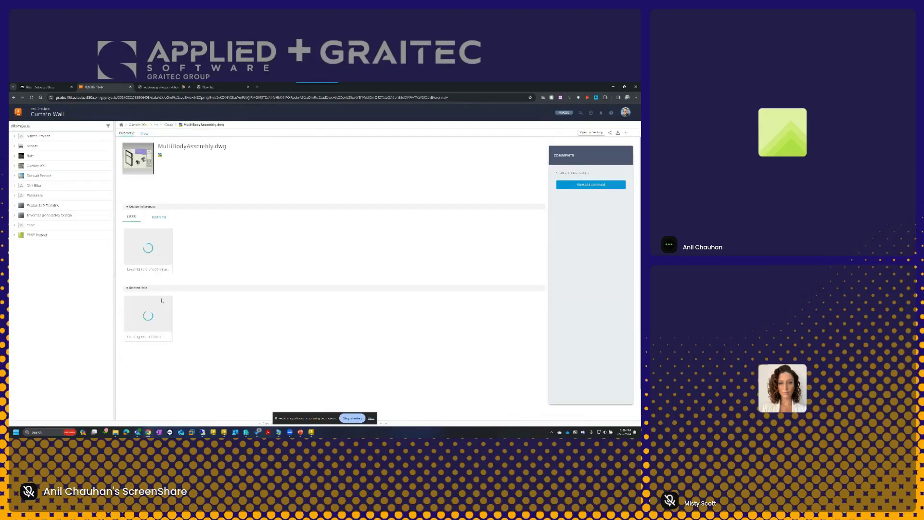